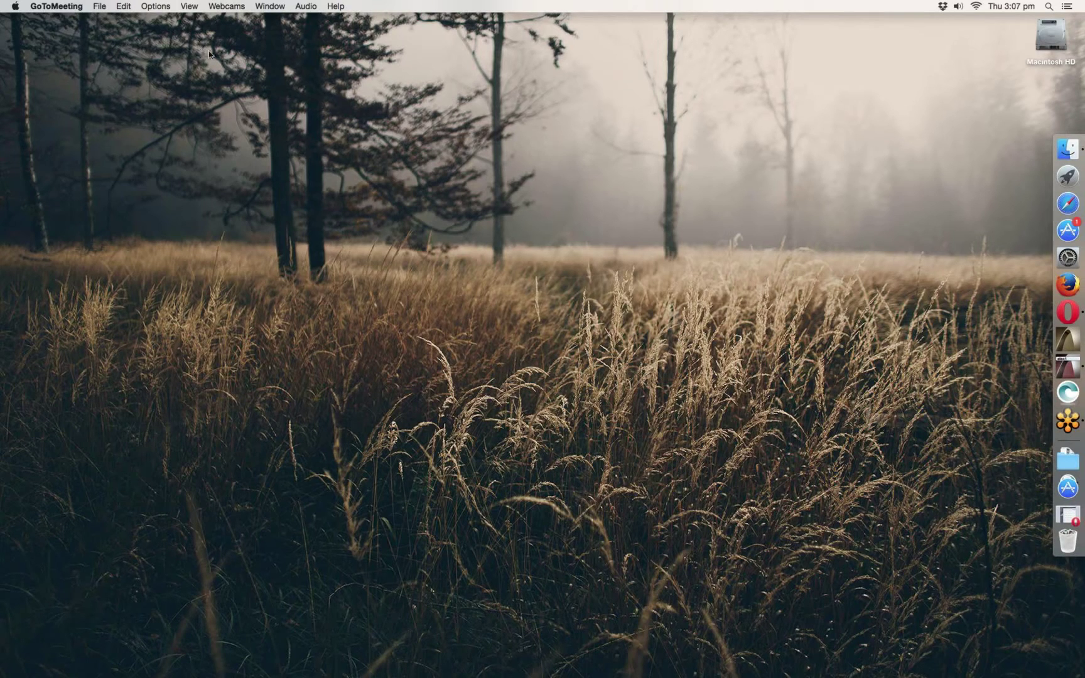
Step: Switch to ArchiCAD and open the Electrical tool's default settings over the first floor's large room
{"action": "left_click", "coordinate": [1067, 366]}
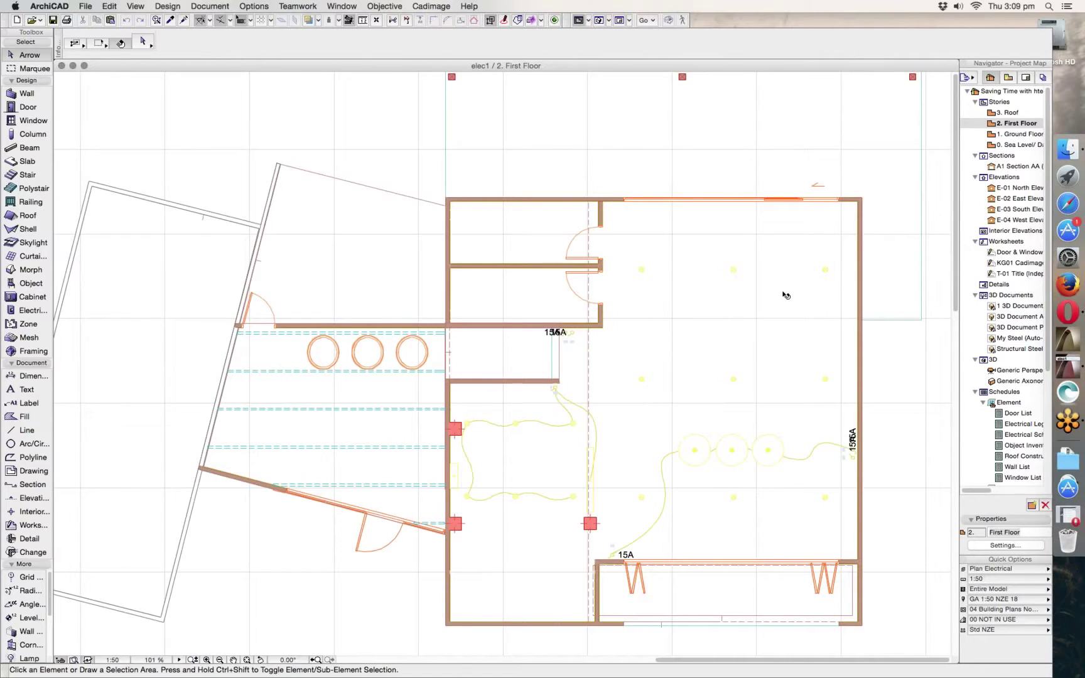
{"action": "scroll", "coordinate": [782, 295], "scroll_direction": "up", "scroll_amount": 3}
{"action": "middle_click_drag", "start_coordinate": [806, 308], "coordinate": [666, 326]}
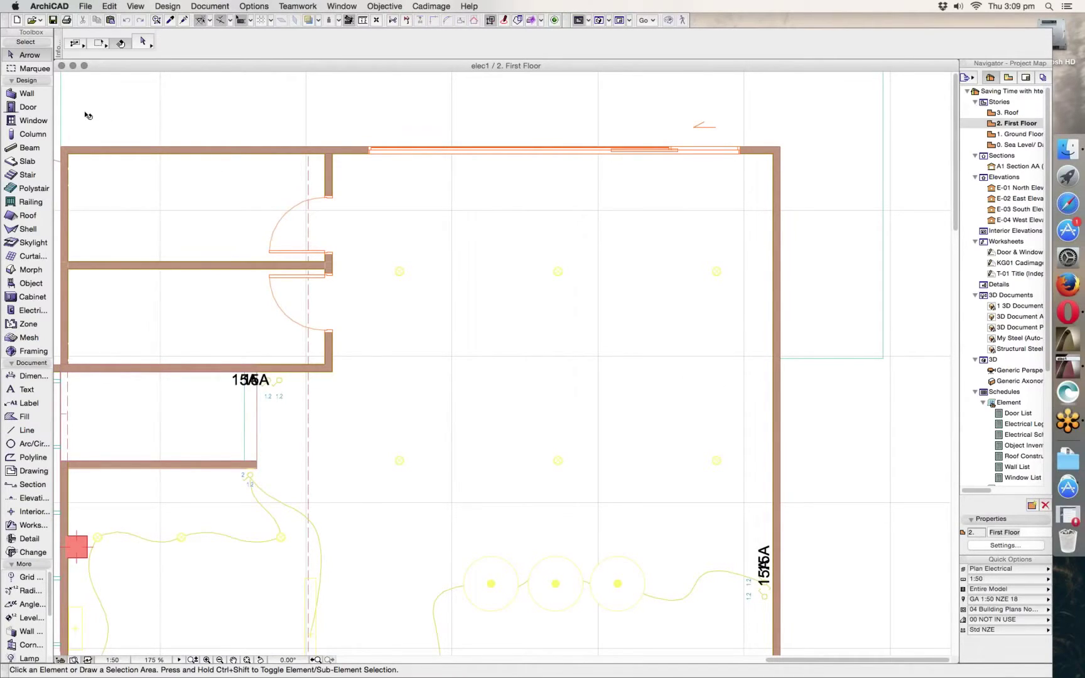
{"action": "left_click", "coordinate": [24, 311]}
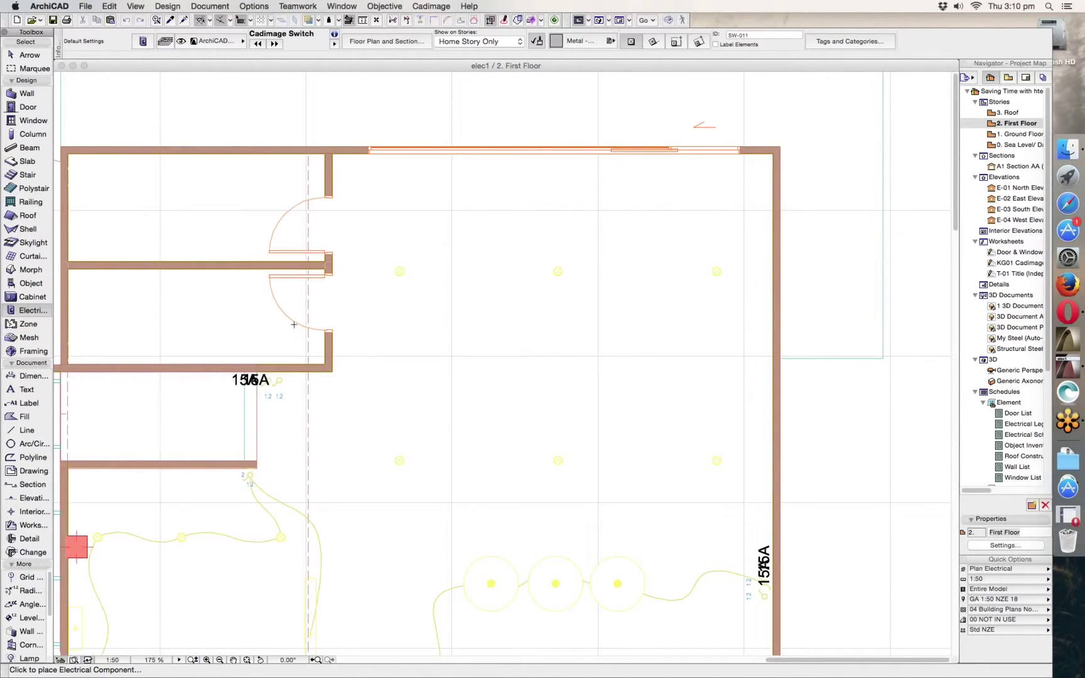
{"action": "key", "text": "super+t"}
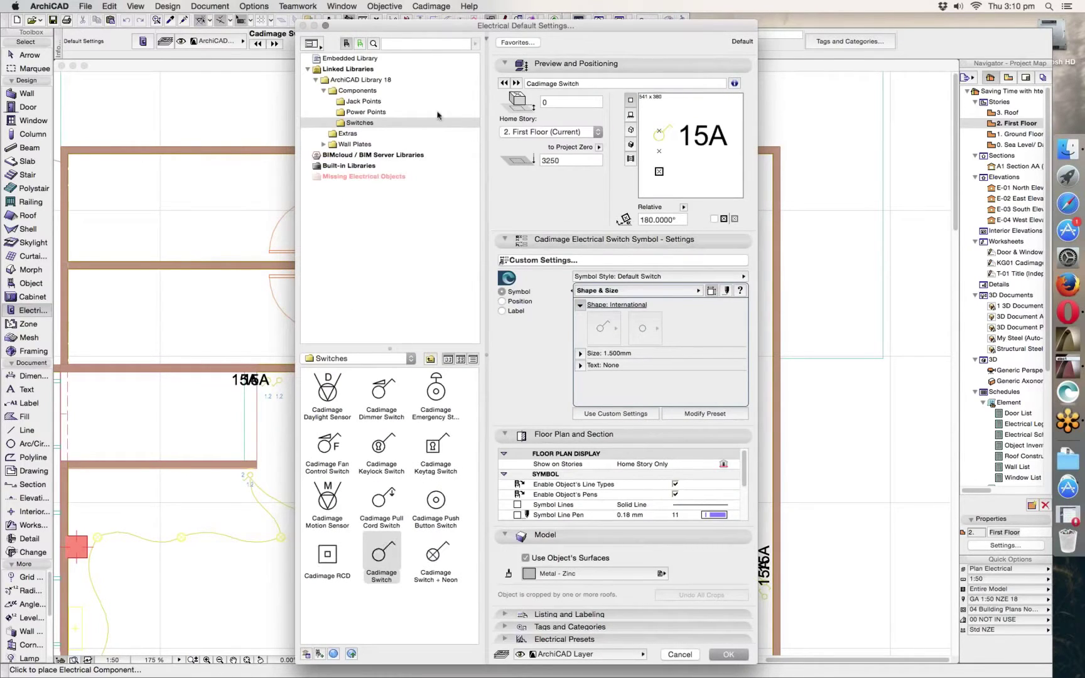
Step: Browse the Jack Points, Power Points and Switches folders among the electrical components in ArchiCAD Library 18
{"action": "left_click", "coordinate": [349, 90]}
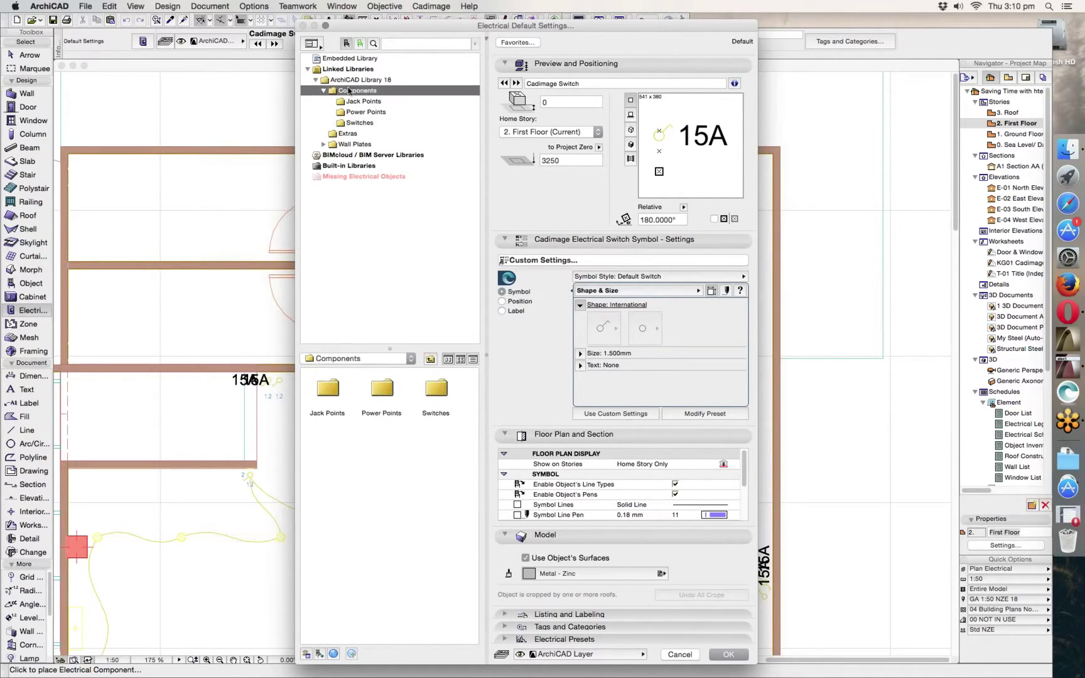
{"action": "left_click", "coordinate": [362, 79]}
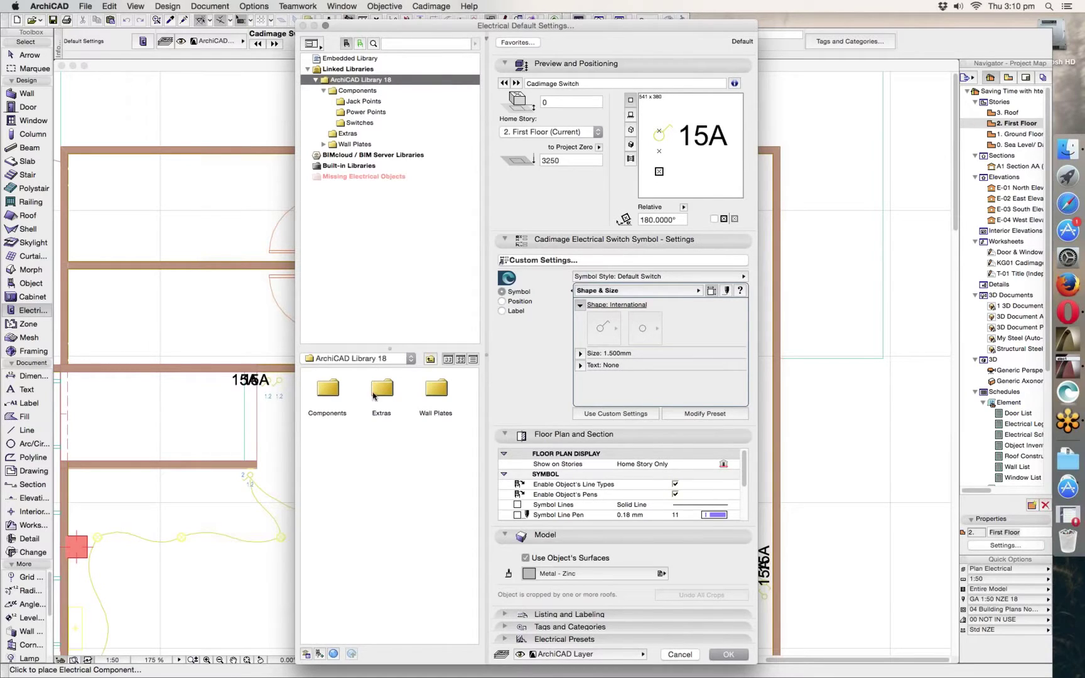
{"action": "left_click", "coordinate": [353, 101]}
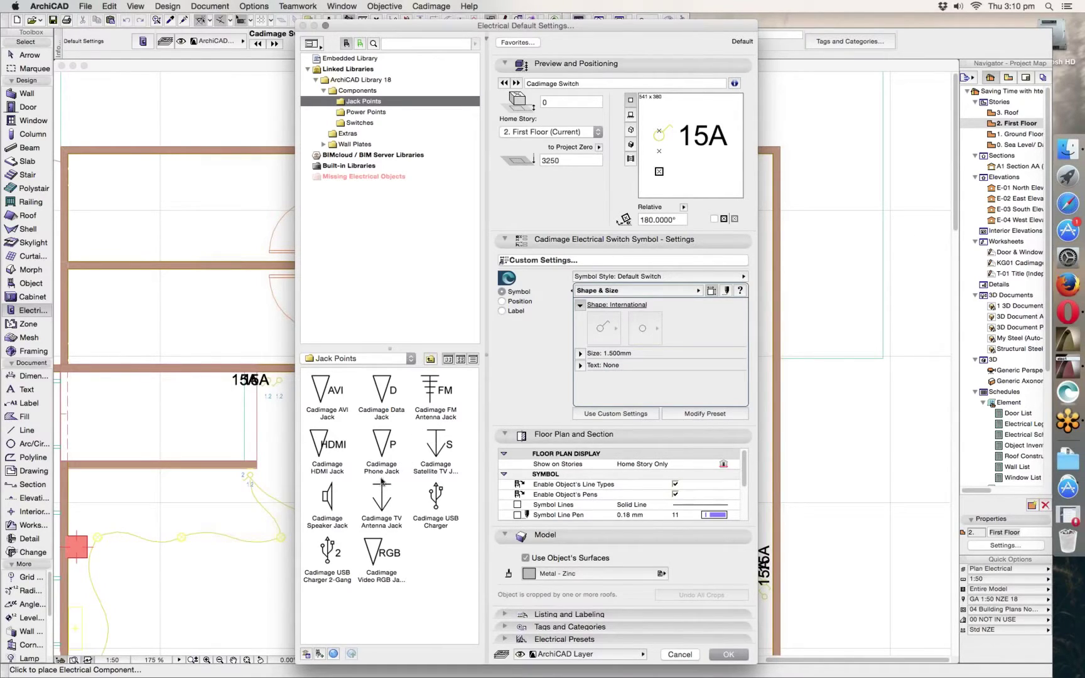
{"action": "left_click", "coordinate": [356, 113]}
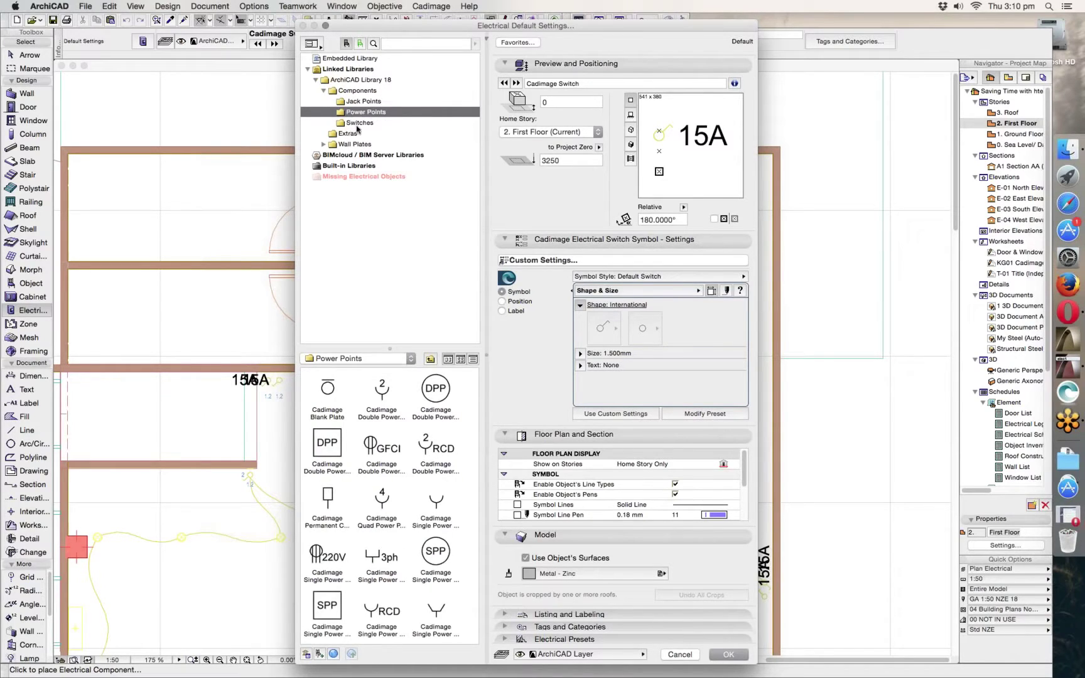
{"action": "left_click", "coordinate": [359, 124]}
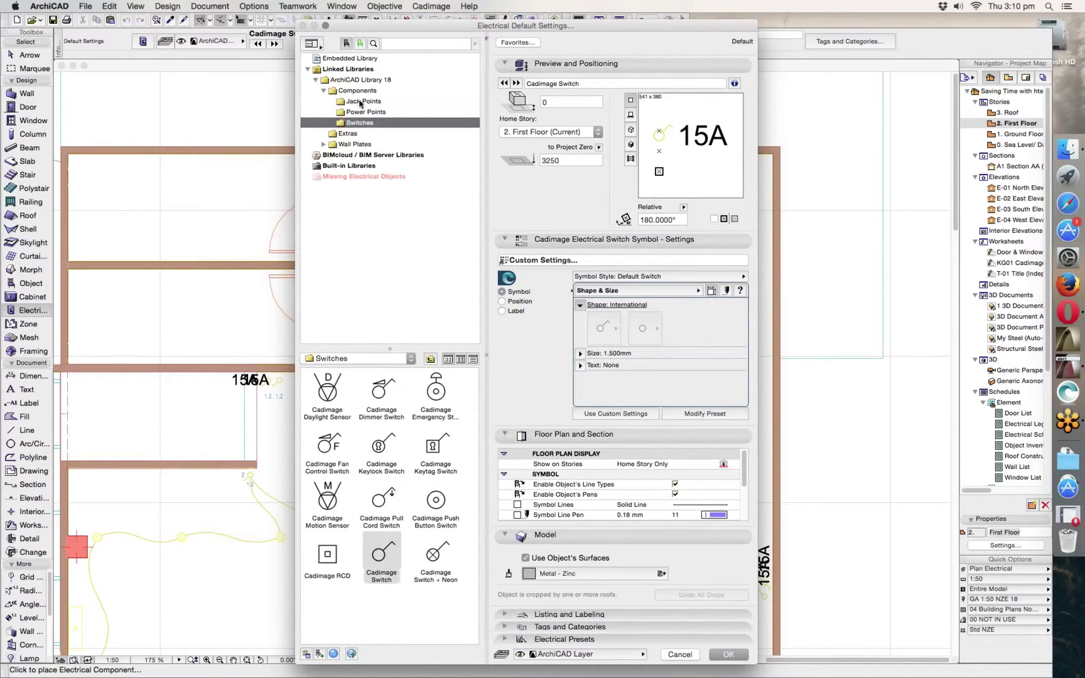
{"action": "left_click", "coordinate": [361, 101]}
Step: Browse the NZ Australia jackpoint wall plates and the Extras folder in the electrical library
{"action": "left_click", "coordinate": [324, 91]}
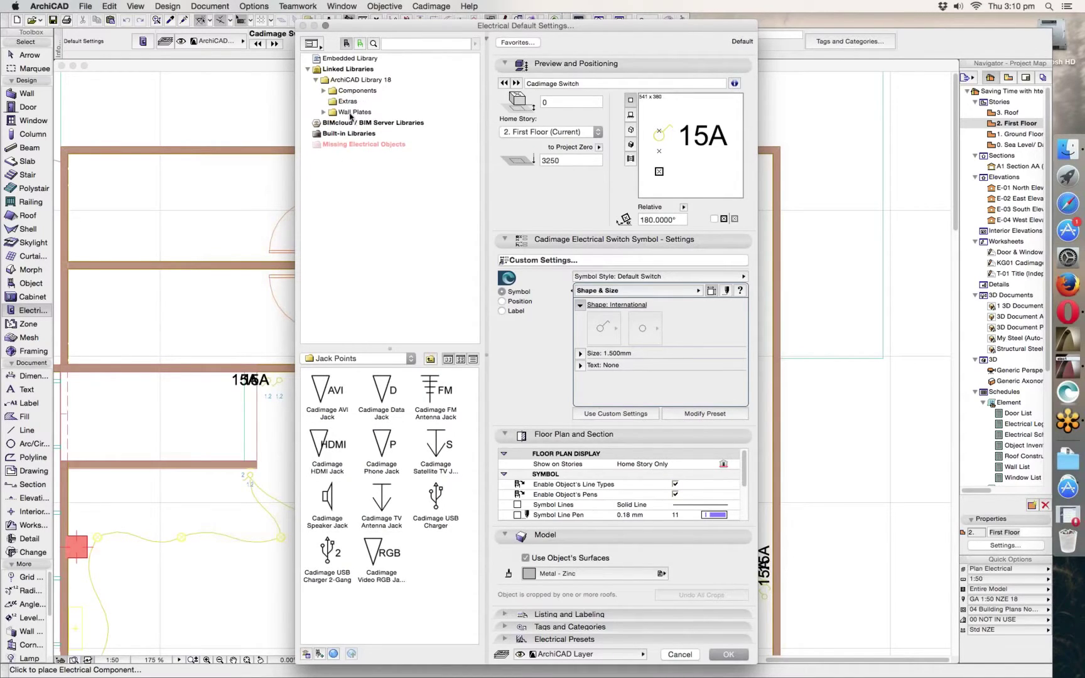
{"action": "left_click", "coordinate": [351, 113]}
{"action": "double_click", "coordinate": [381, 407]}
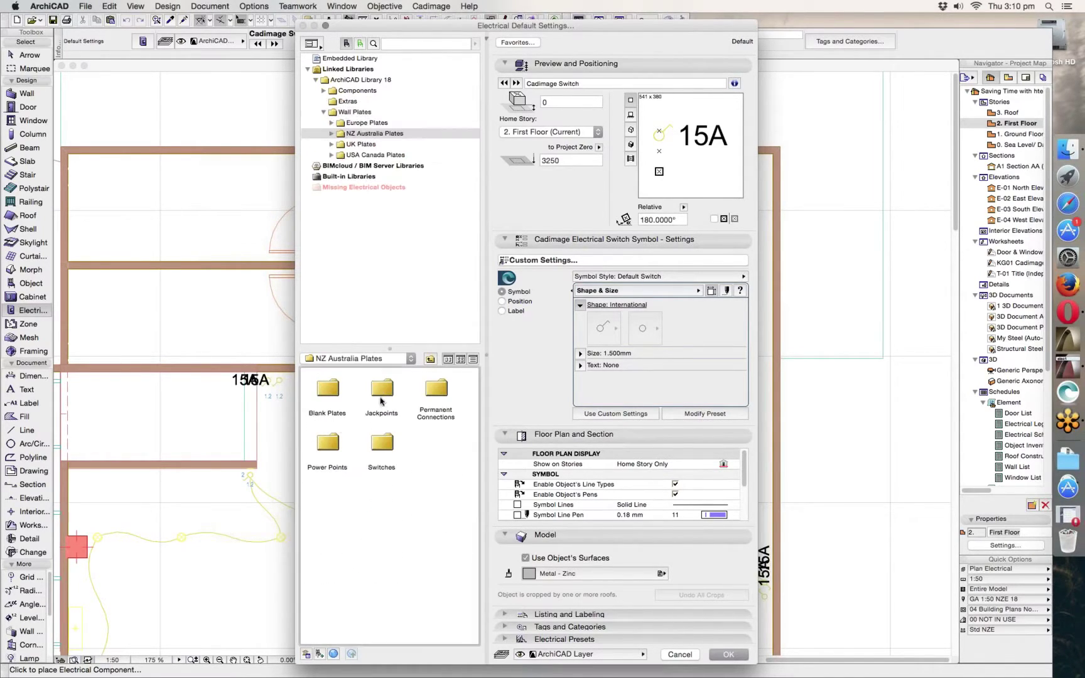
{"action": "double_click", "coordinate": [382, 402]}
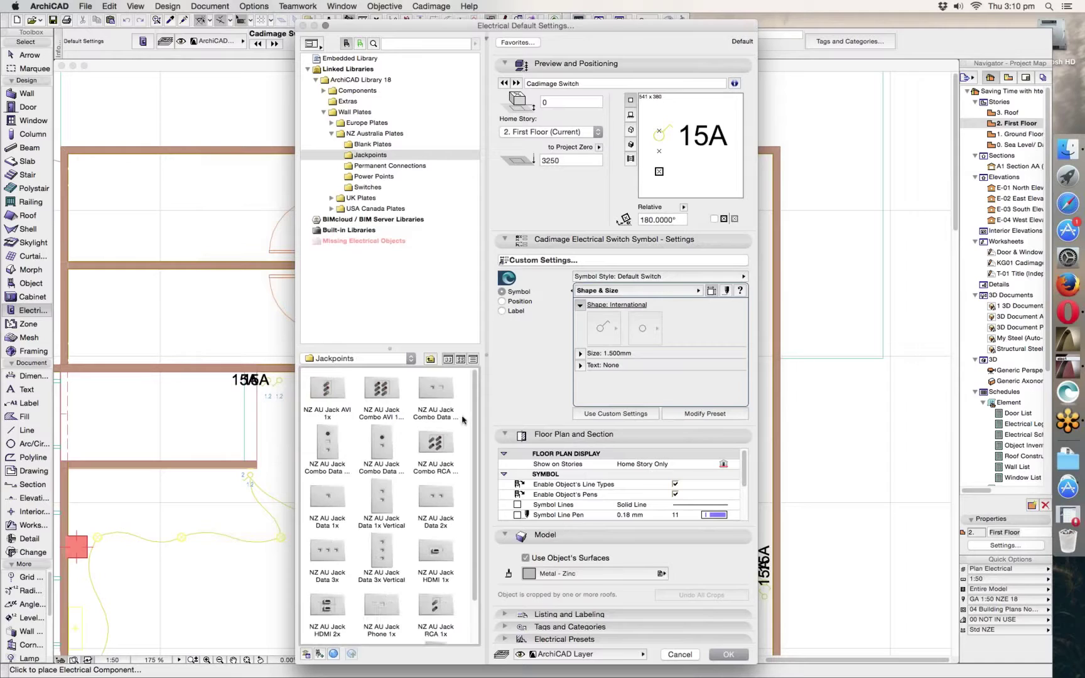
{"action": "left_click", "coordinate": [347, 101]}
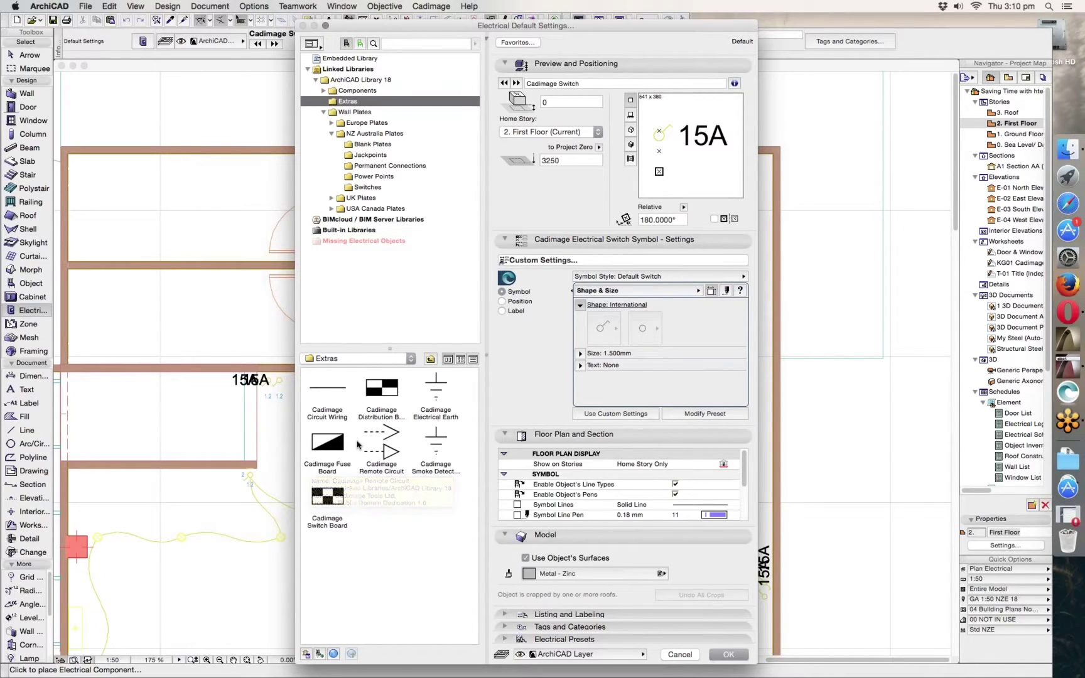
{"action": "left_click", "coordinate": [330, 133]}
{"action": "left_click", "coordinate": [323, 112]}
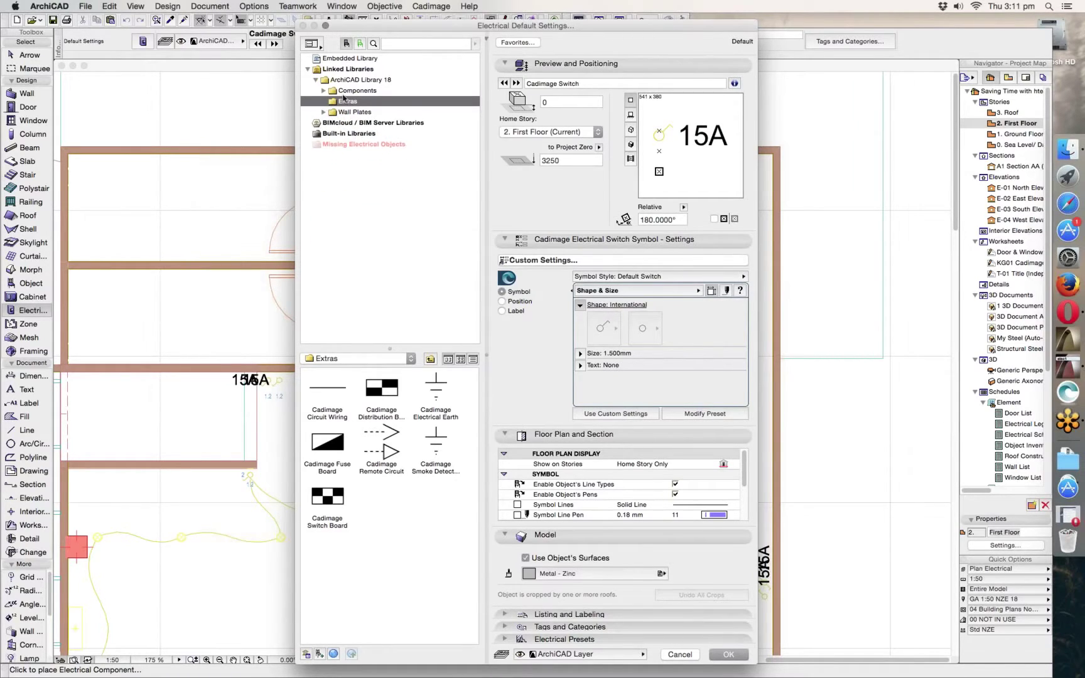
{"action": "left_click", "coordinate": [331, 91]}
{"action": "left_click", "coordinate": [322, 91]}
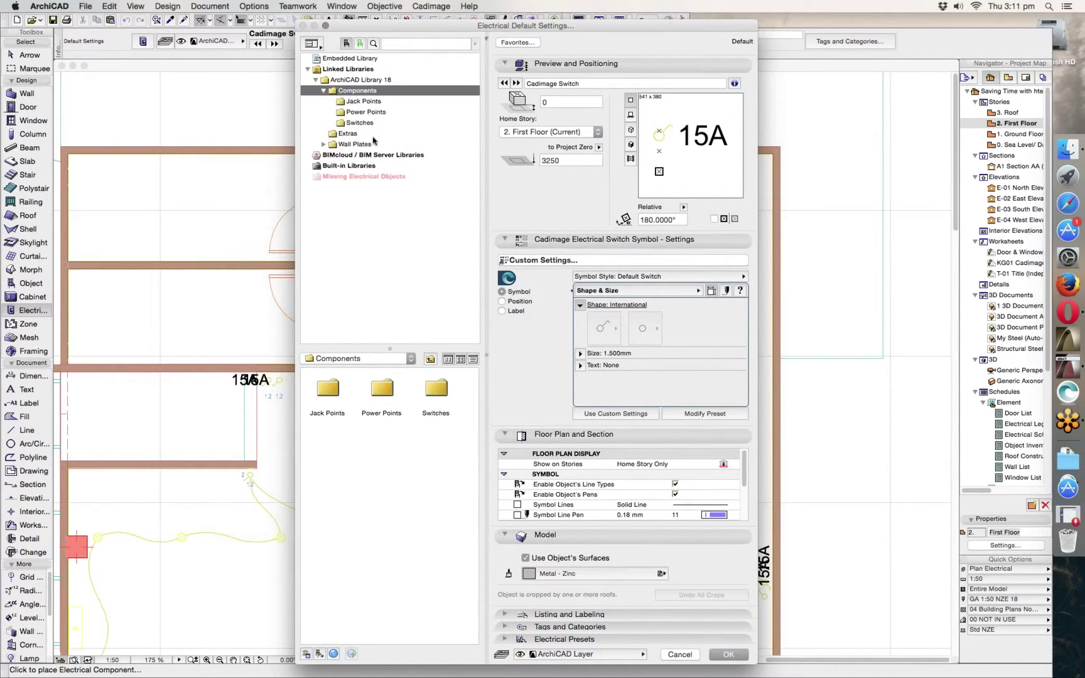
Step: Choose Cadimage Switch from the Switches components and change its symbol style to custom settings
{"action": "left_click", "coordinate": [357, 123]}
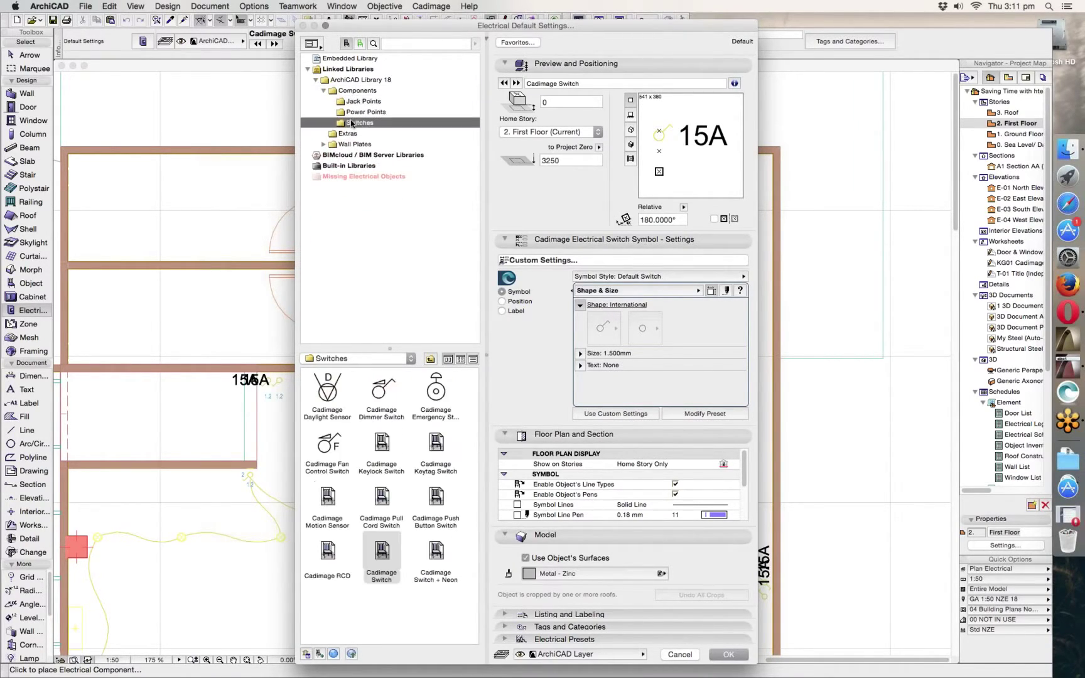
{"action": "left_click", "coordinate": [443, 554]}
{"action": "left_click", "coordinate": [386, 554]}
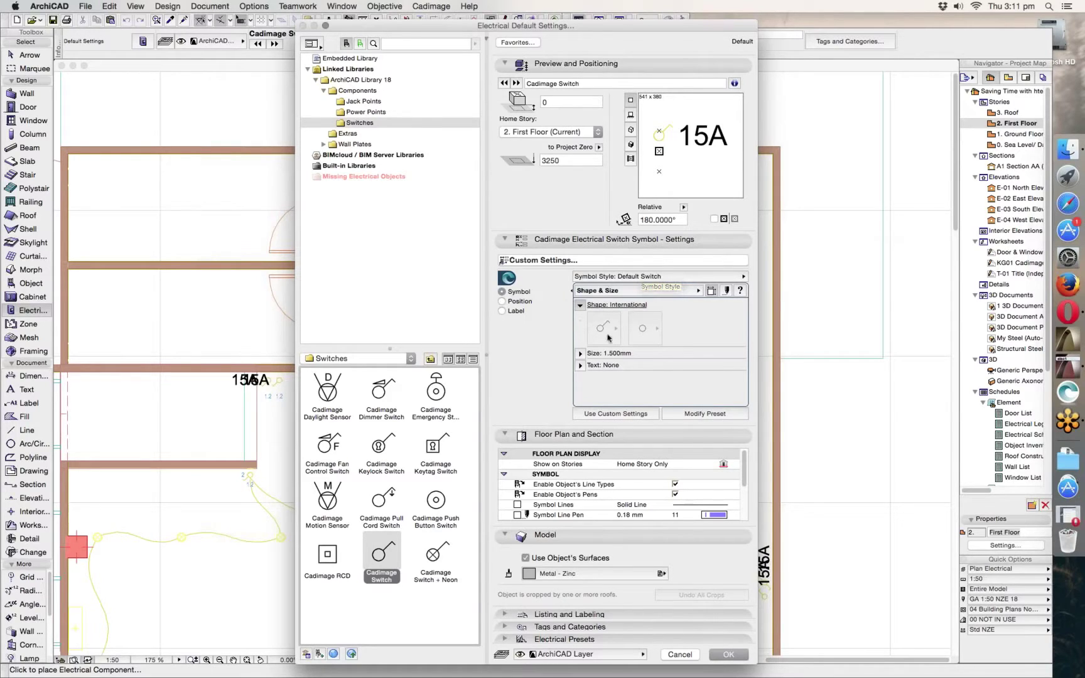
{"action": "left_click", "coordinate": [623, 281]}
{"action": "left_click", "coordinate": [778, 369]}
{"action": "left_click", "coordinate": [613, 413]}
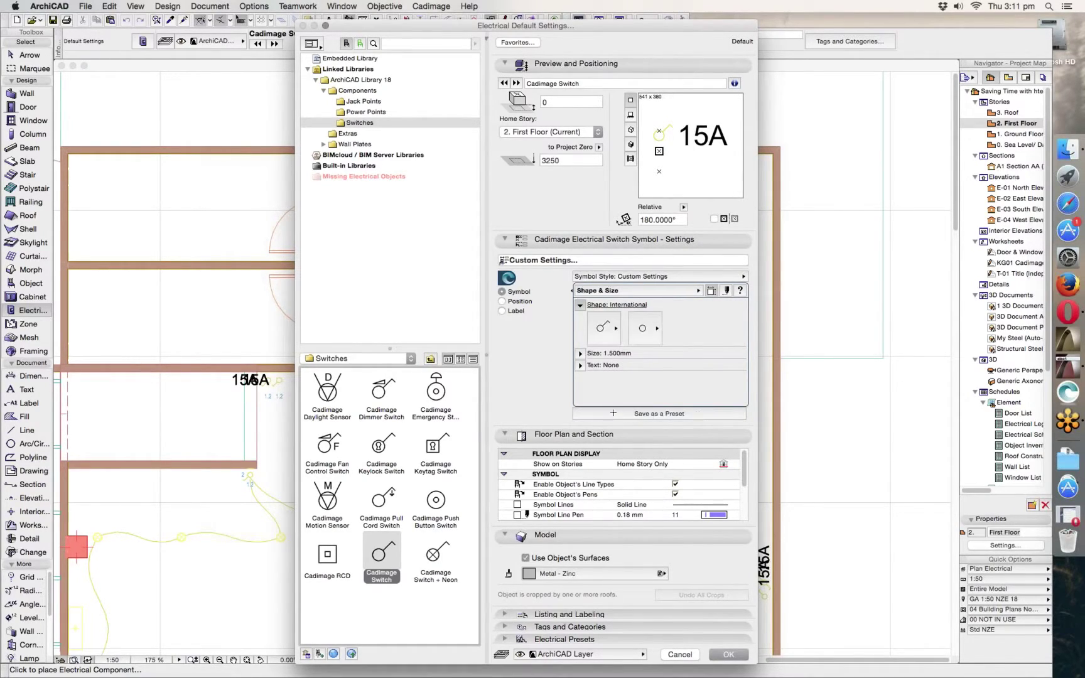
Step: Try the North American shape for the switch symbol, restore International, and check the available base shapes
{"action": "left_click", "coordinate": [609, 330]}
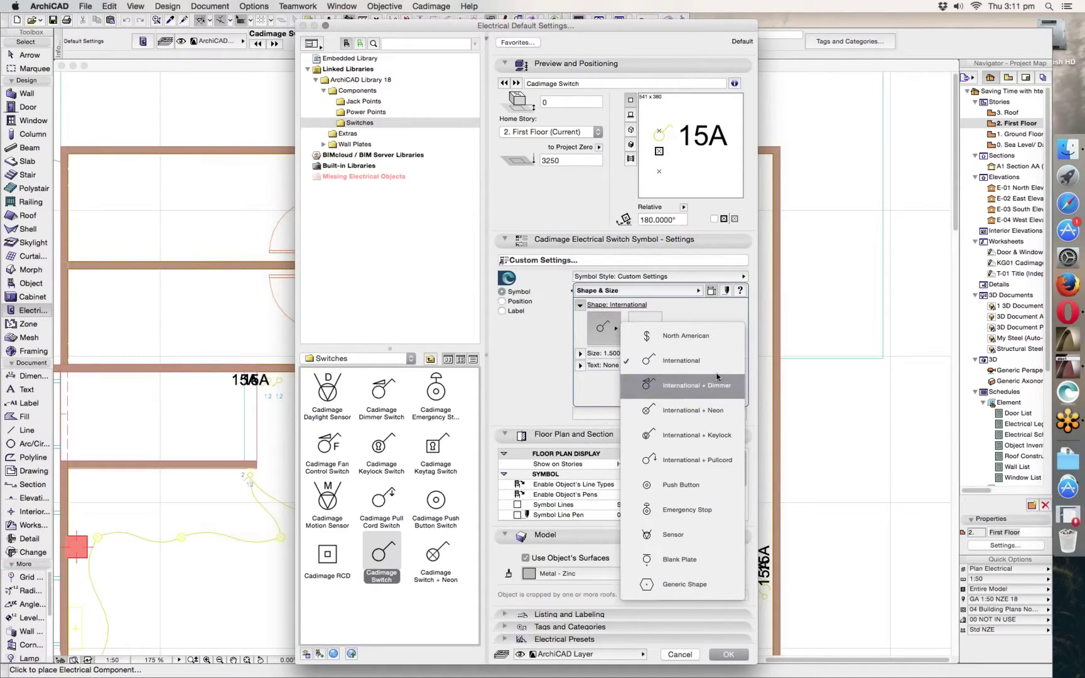
{"action": "left_click", "coordinate": [678, 337]}
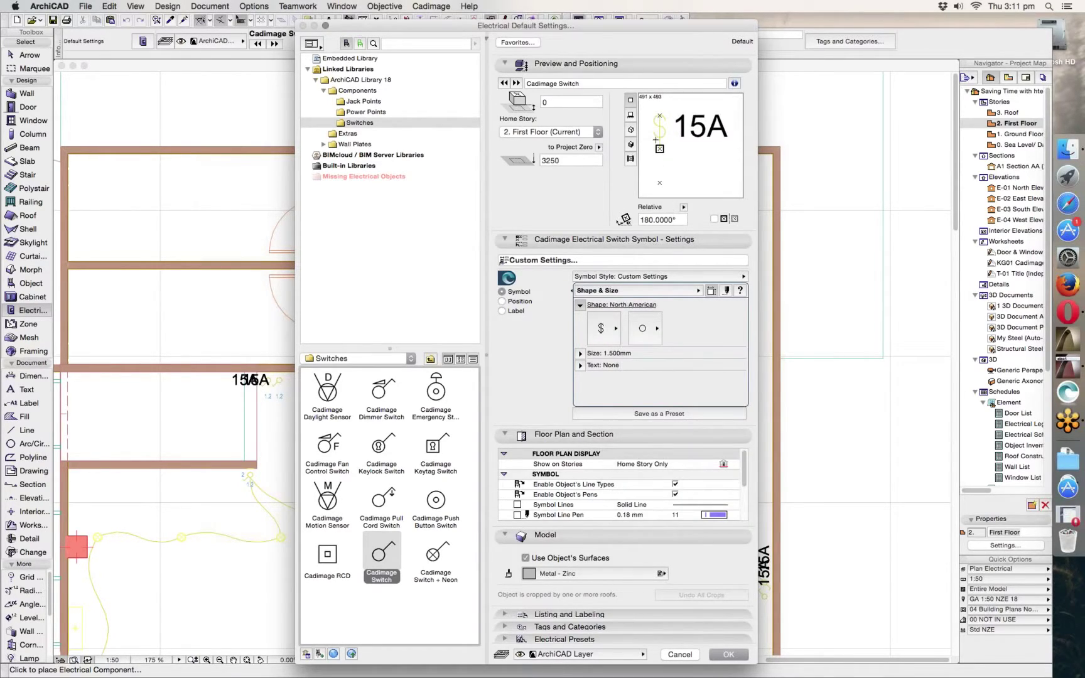
{"action": "left_click", "coordinate": [618, 328]}
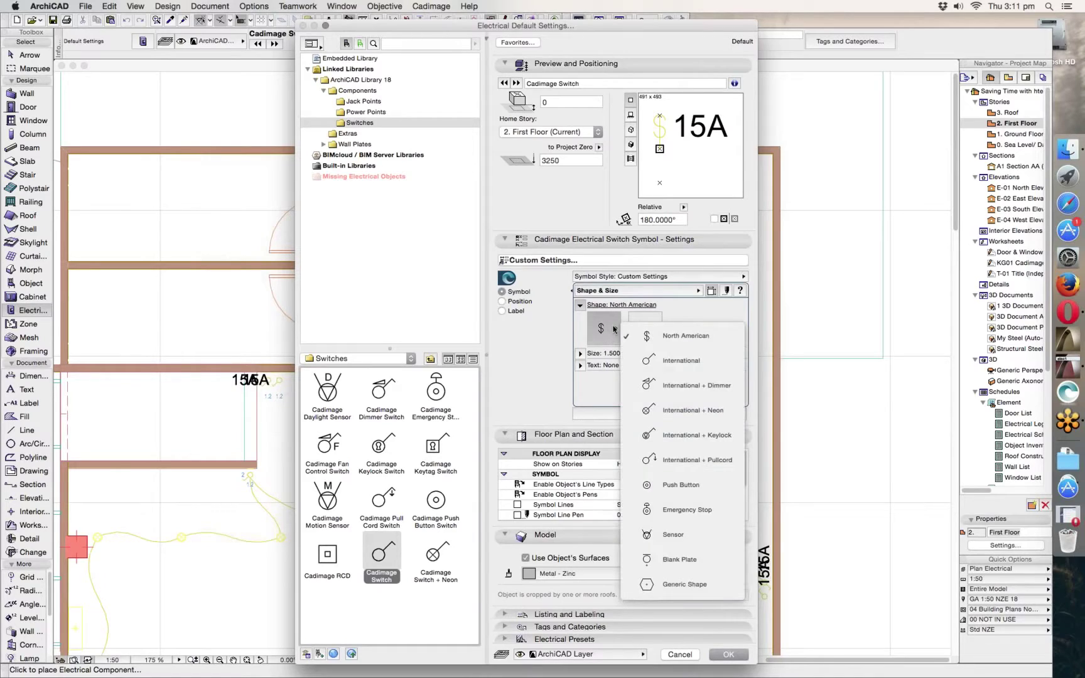
{"action": "left_click", "coordinate": [697, 362]}
{"action": "left_click", "coordinate": [650, 333]}
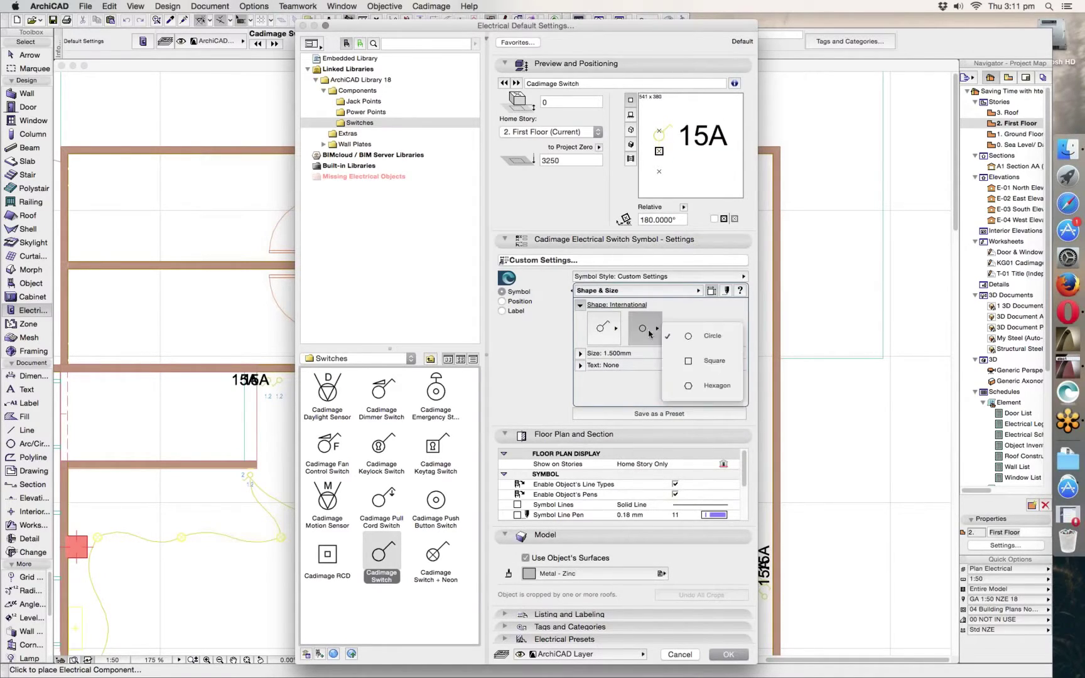
{"action": "left_click", "coordinate": [656, 336]}
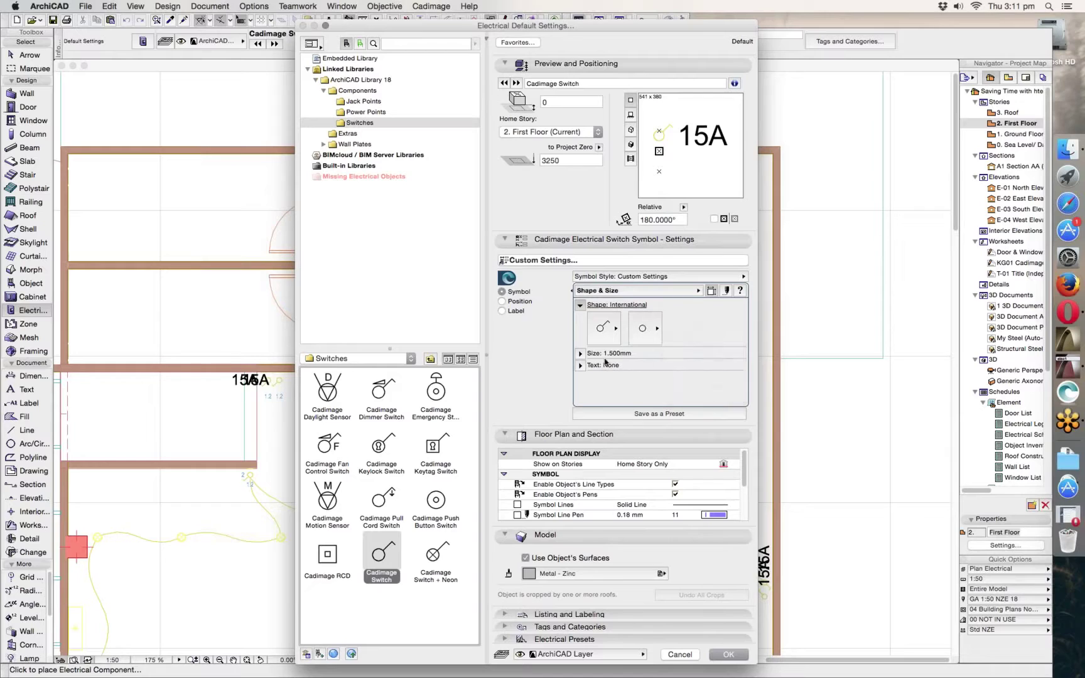
Step: Examine the switch symbol's size, text, view style and text style settings
{"action": "left_click", "coordinate": [580, 354]}
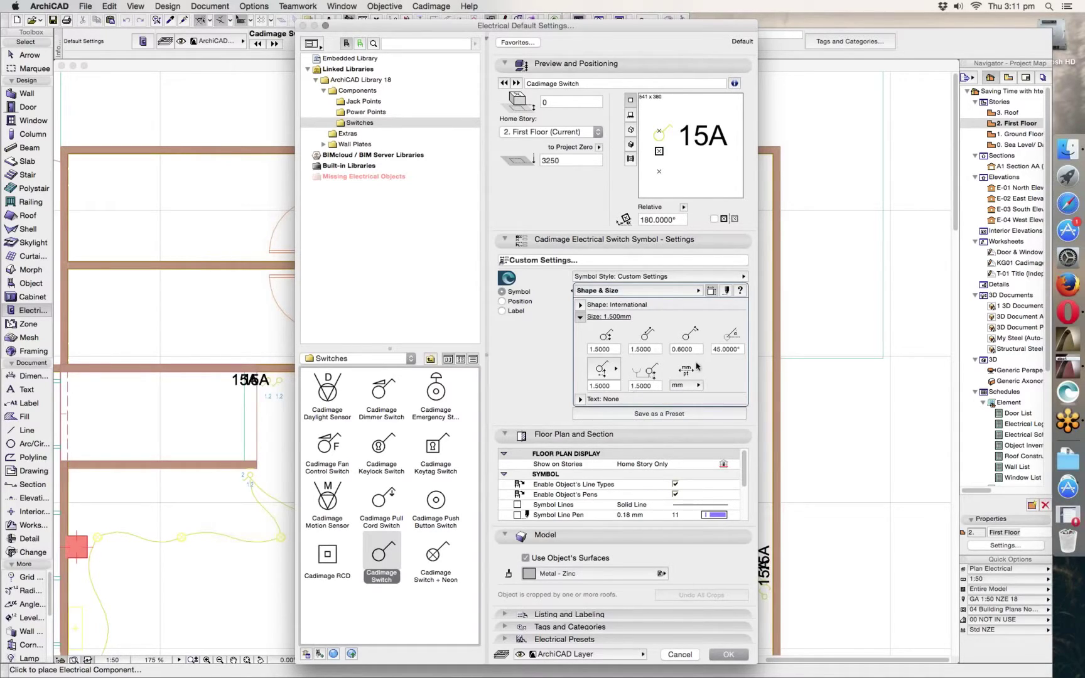
{"action": "left_click", "coordinate": [580, 399]}
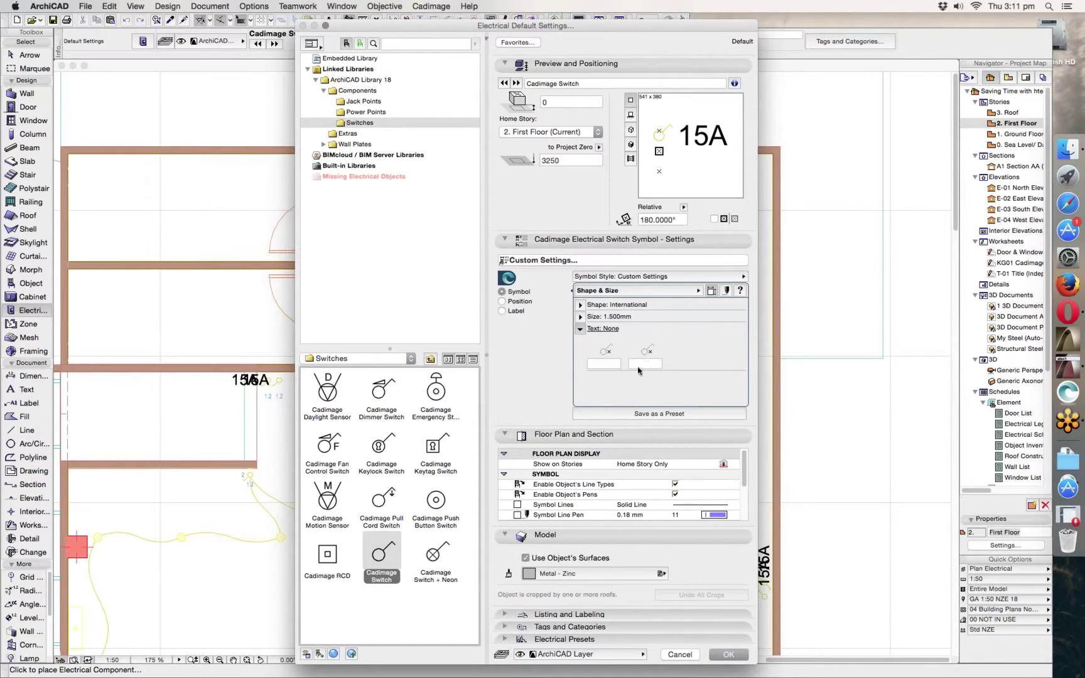
{"action": "left_click", "coordinate": [580, 305]}
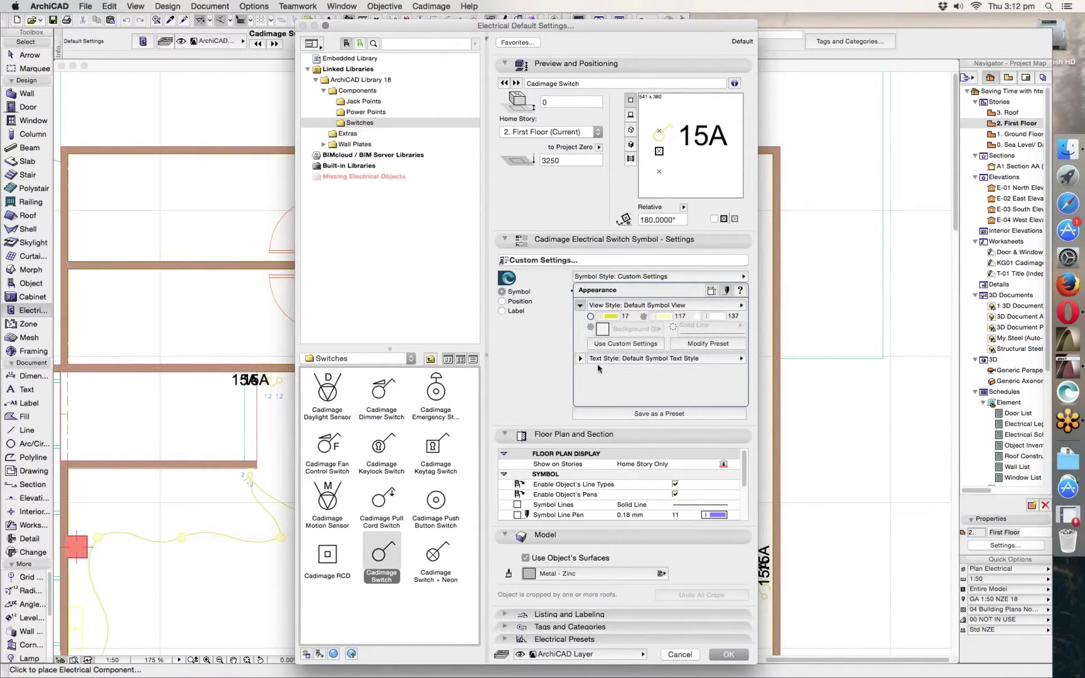
{"action": "left_click", "coordinate": [580, 359]}
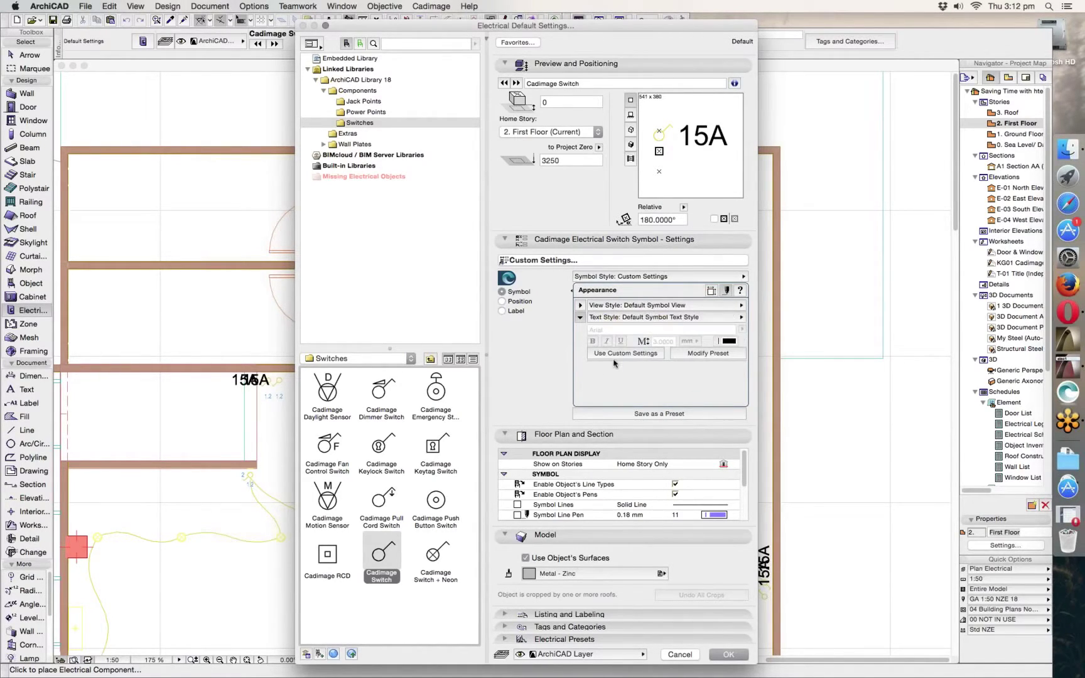
{"action": "left_click", "coordinate": [711, 291]}
Step: Examine the wiring type and pole options in the switch symbol's specifications
{"action": "left_click", "coordinate": [620, 293]}
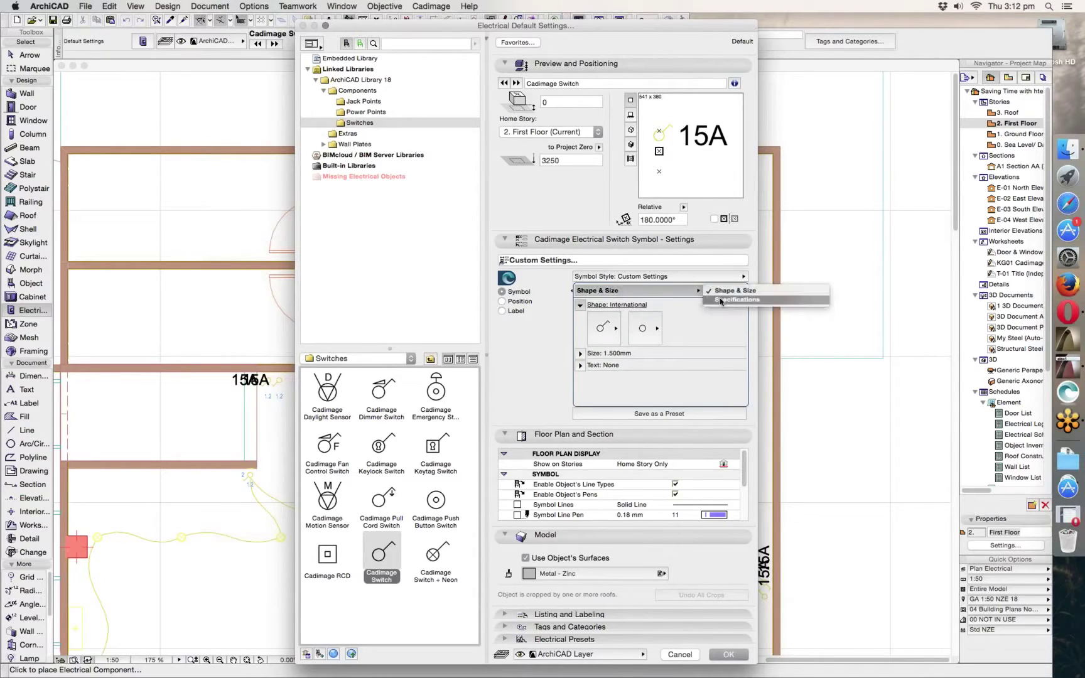
{"action": "left_click", "coordinate": [736, 300]}
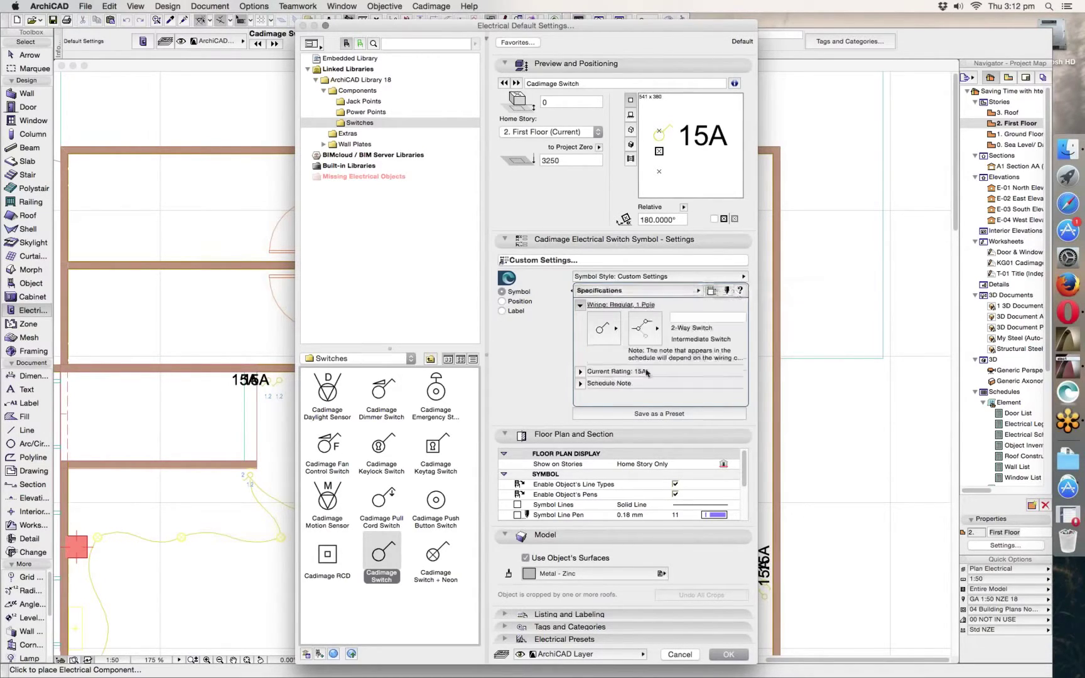
{"action": "left_click", "coordinate": [610, 331]}
{"action": "left_click", "coordinate": [610, 331]}
{"action": "left_click", "coordinate": [613, 331]}
{"action": "left_click", "coordinate": [614, 331]}
{"action": "left_click", "coordinate": [639, 332]}
{"action": "left_click", "coordinate": [640, 335]}
Step: Set the switch's actual current rating to 10 A and check its schedule note and wiring sections
{"action": "left_click", "coordinate": [580, 371]}
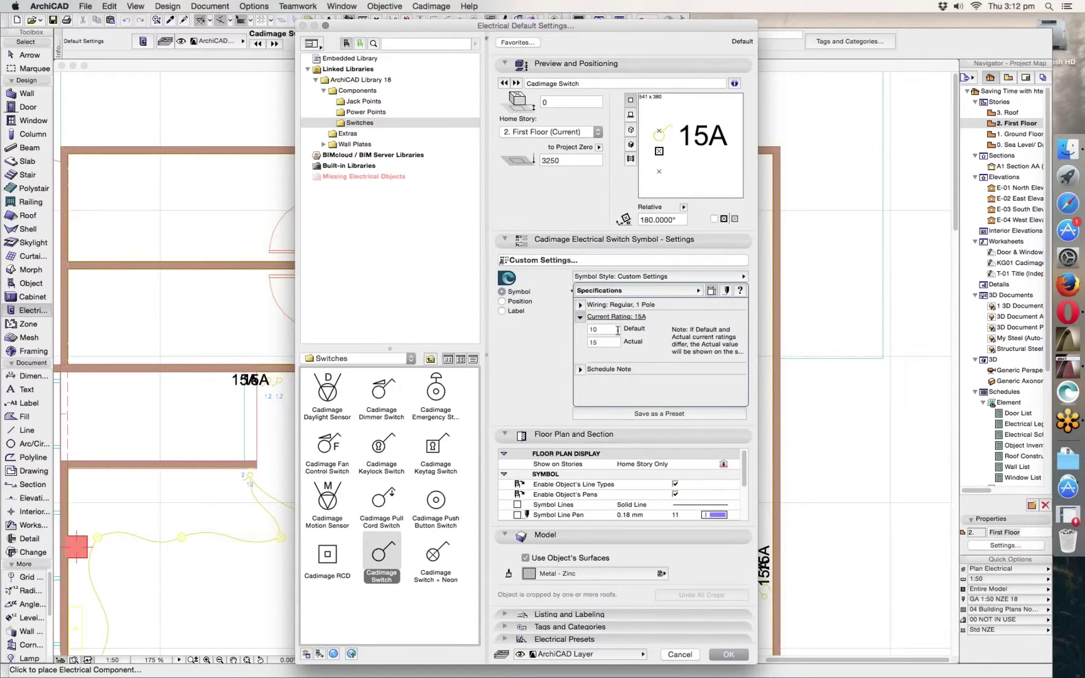
{"action": "left_click", "coordinate": [612, 341]}
{"action": "type", "text": "0"}
{"action": "key", "text": "Return"}
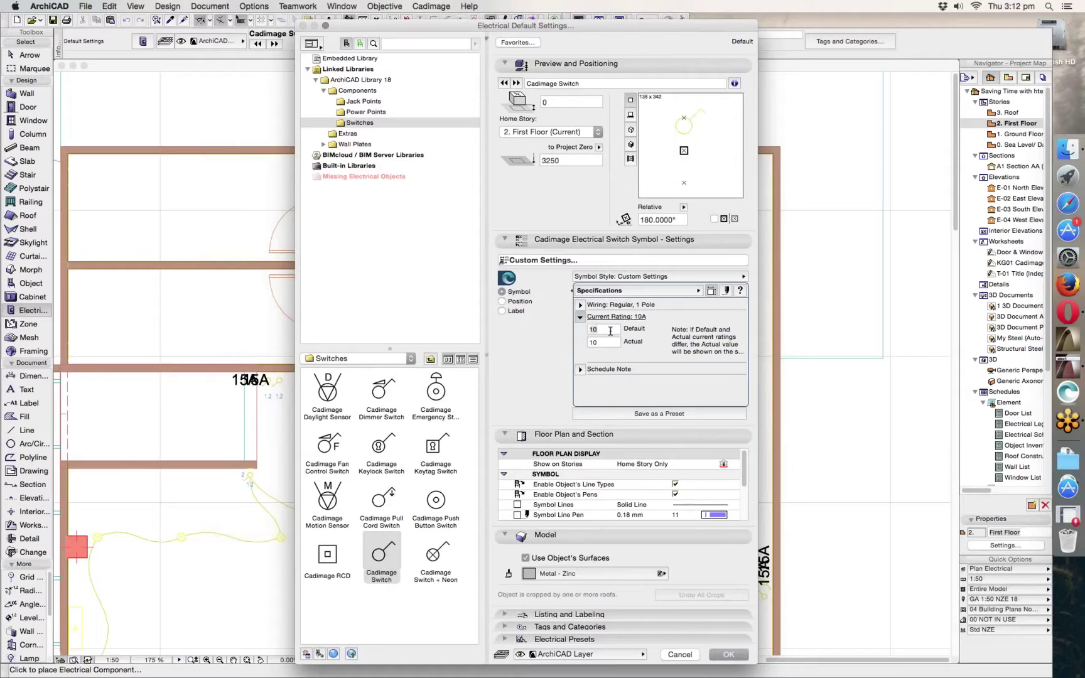
{"action": "left_click", "coordinate": [591, 368]}
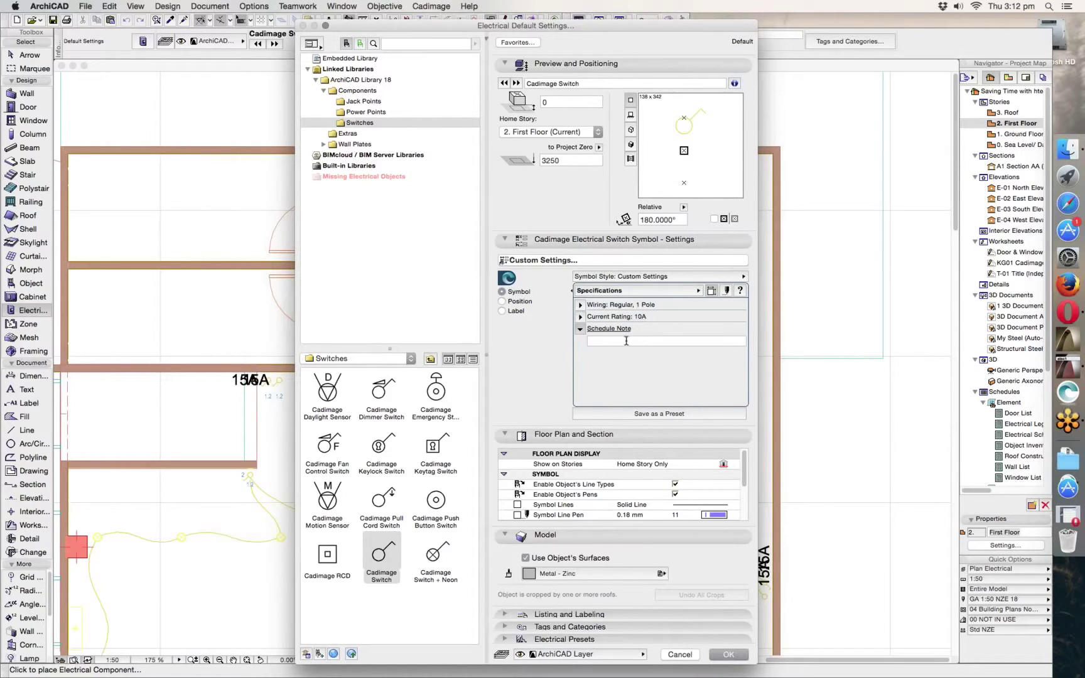
{"action": "left_click", "coordinate": [581, 305]}
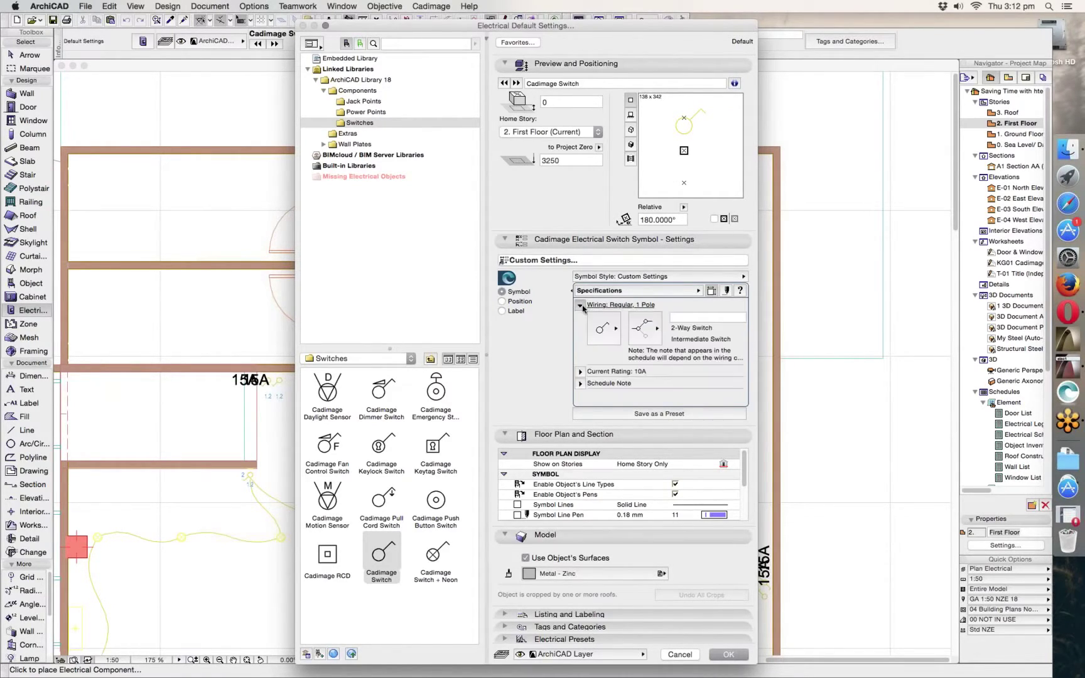
Step: Set the switch's height position to Custom Settings with Middle as the plate reference
{"action": "left_click", "coordinate": [502, 302]}
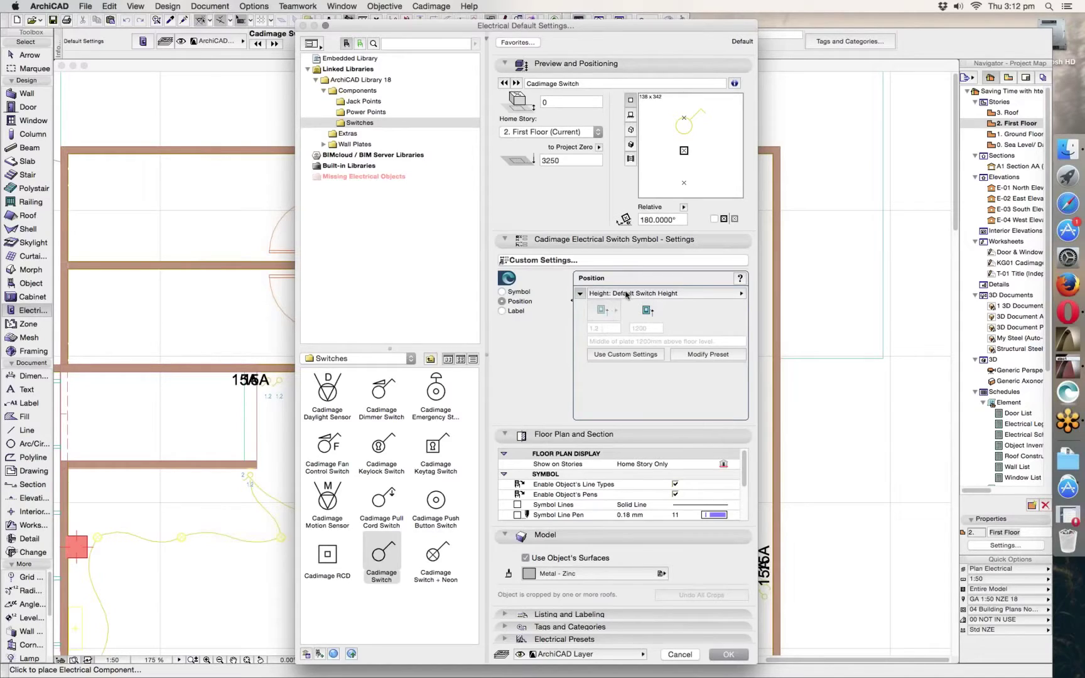
{"action": "left_click", "coordinate": [623, 295]}
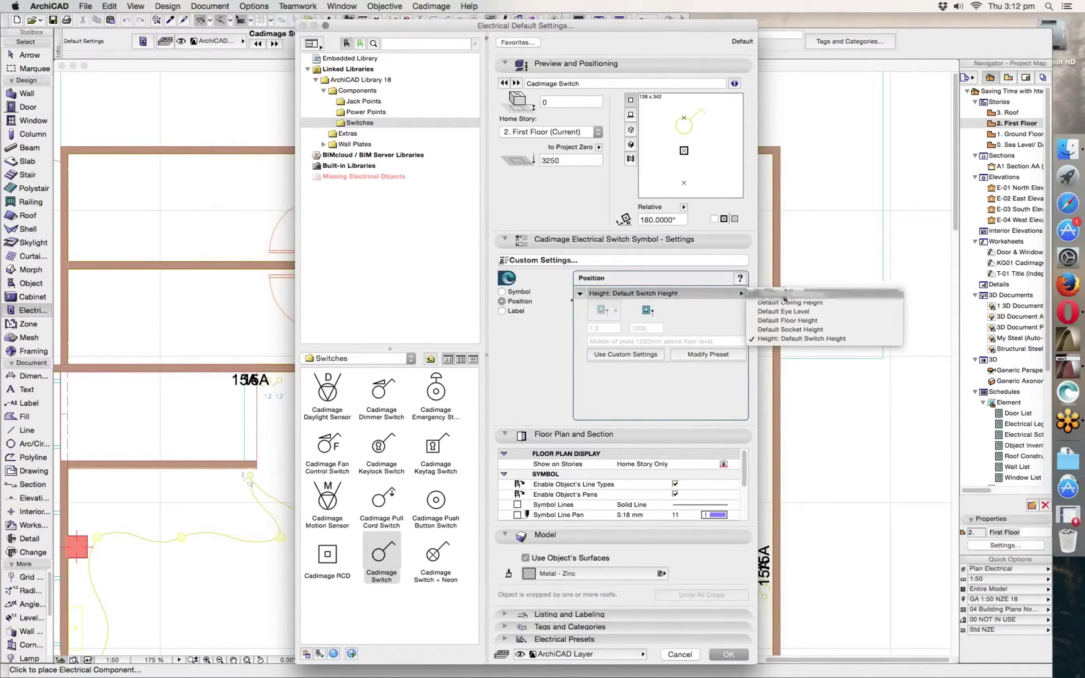
{"action": "left_click", "coordinate": [698, 300]}
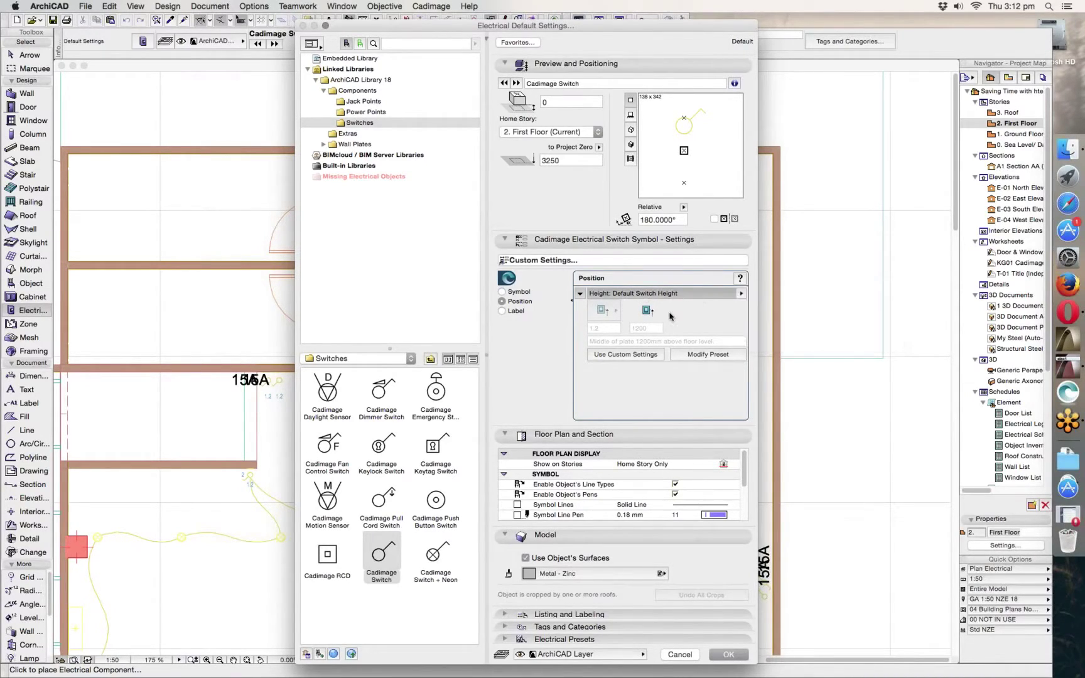
{"action": "left_click", "coordinate": [619, 354]}
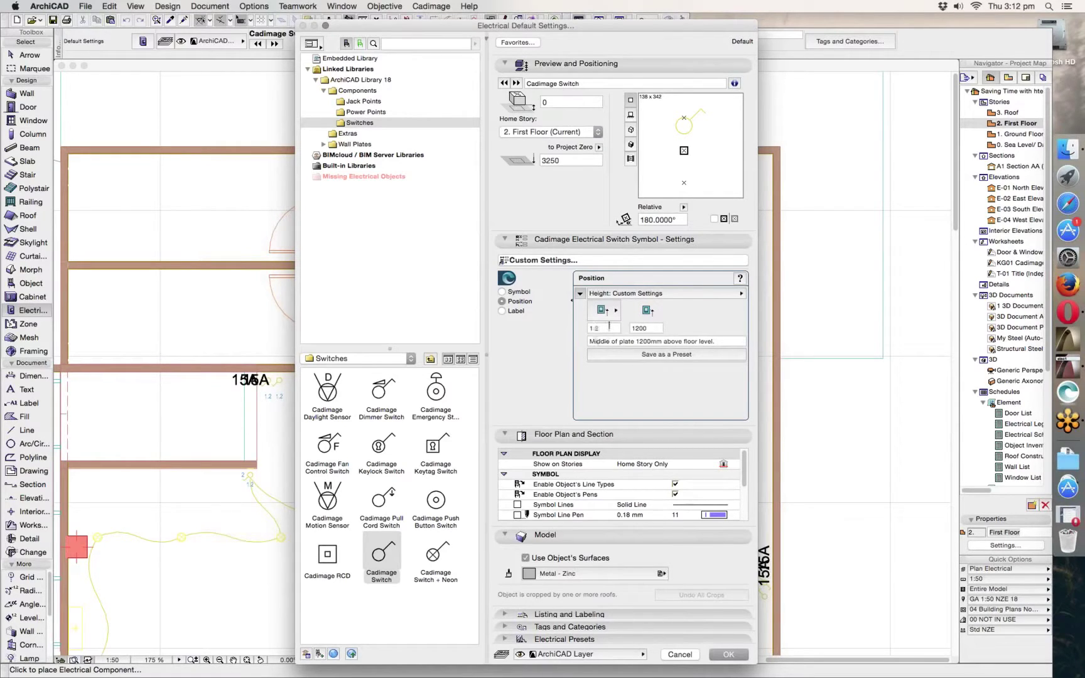
{"action": "left_click", "coordinate": [603, 309]}
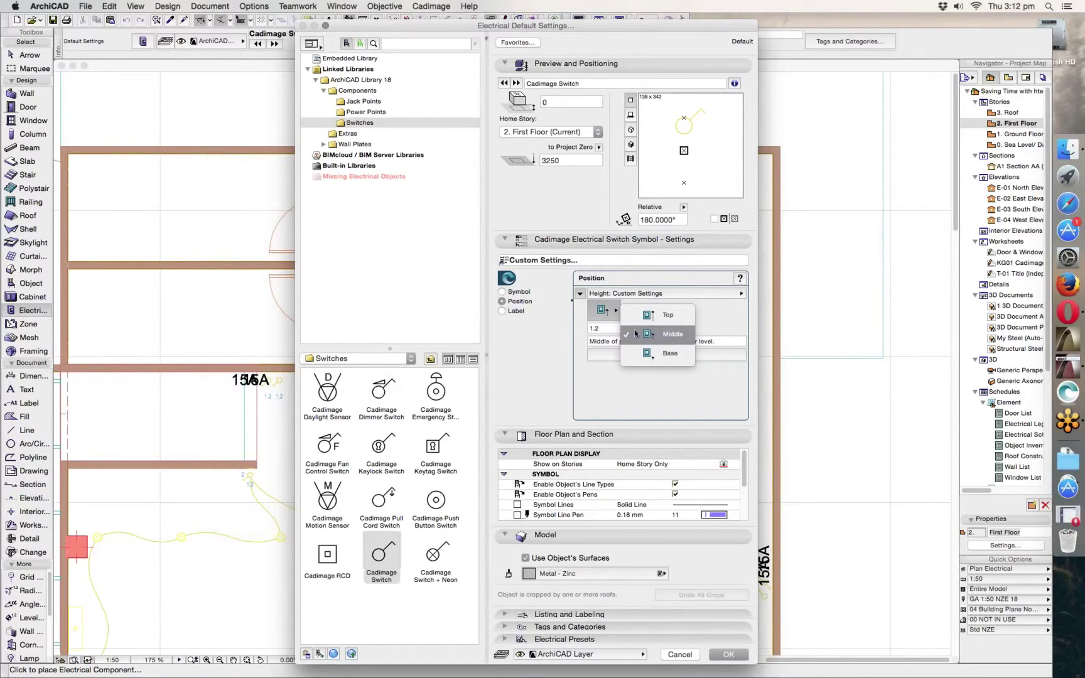
{"action": "left_click", "coordinate": [612, 333]}
{"action": "left_click", "coordinate": [604, 310]}
{"action": "left_click", "coordinate": [612, 332]}
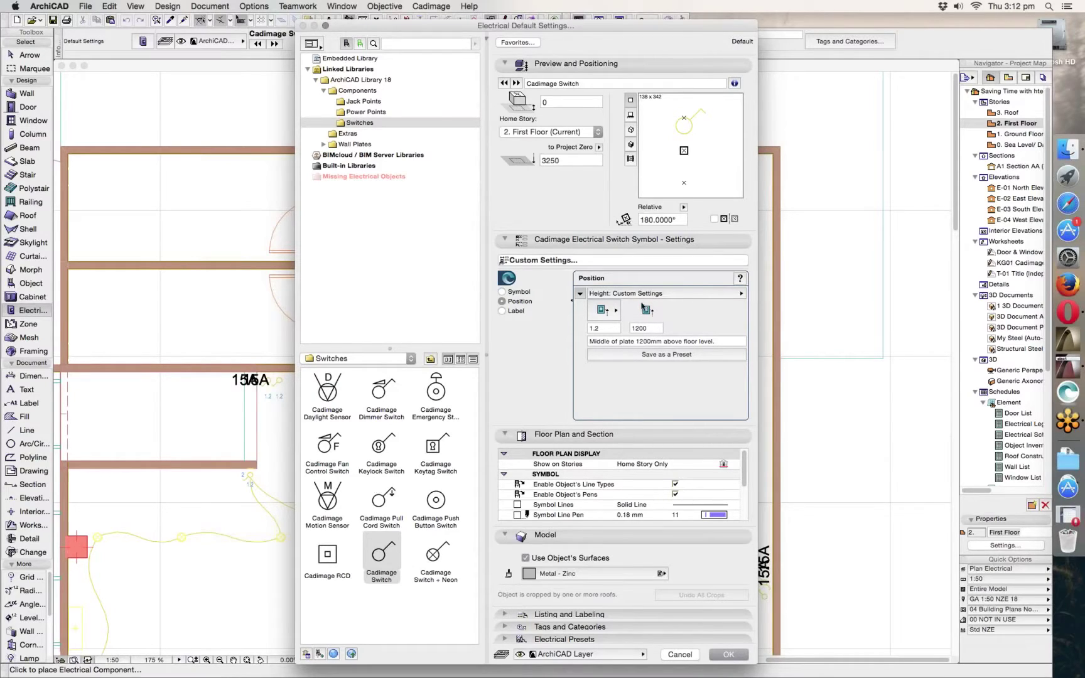
Step: Set the switch's label content to Custom Settings instead of following the model view options
{"action": "left_click", "coordinate": [503, 311]}
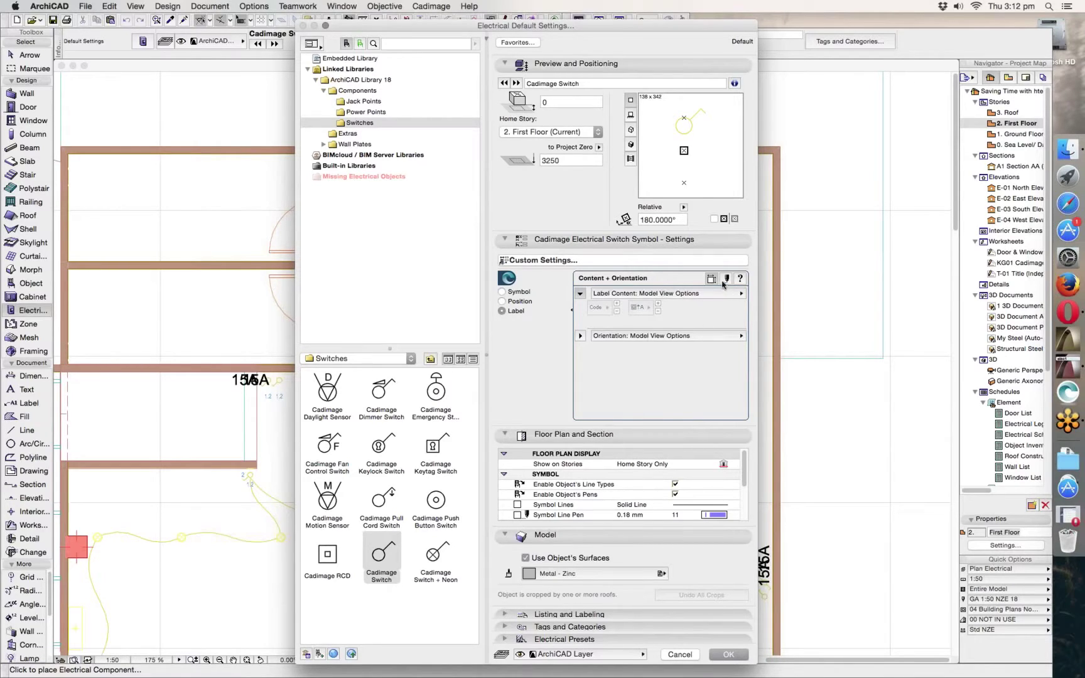
{"action": "left_click", "coordinate": [634, 295]}
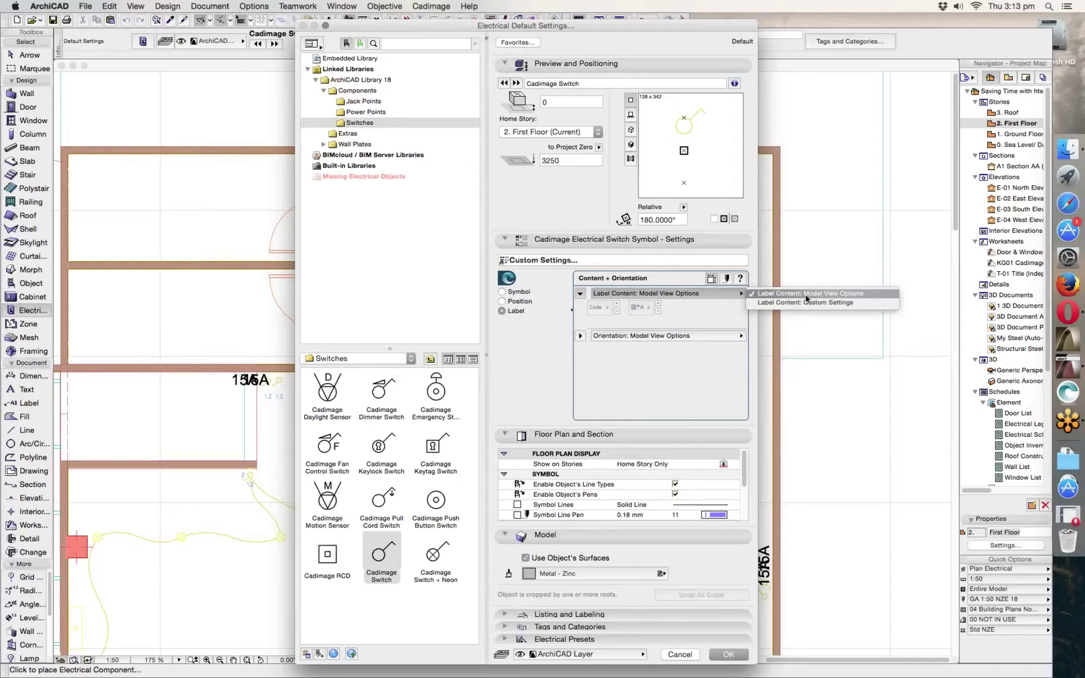
{"action": "left_click", "coordinate": [639, 305]}
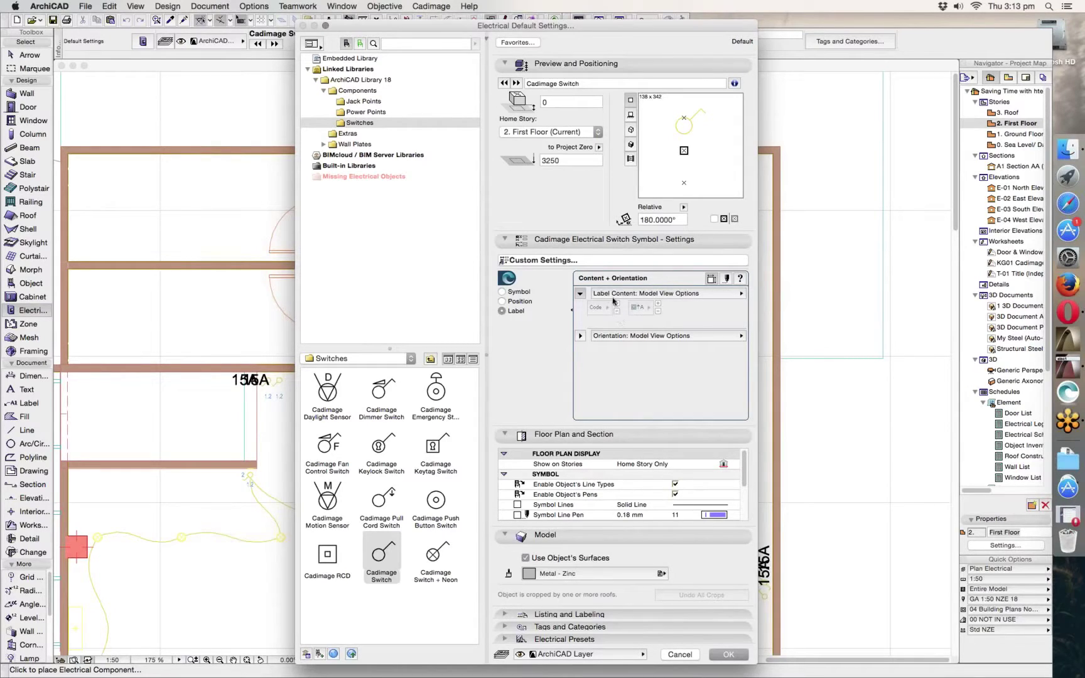
{"action": "left_click", "coordinate": [659, 293]}
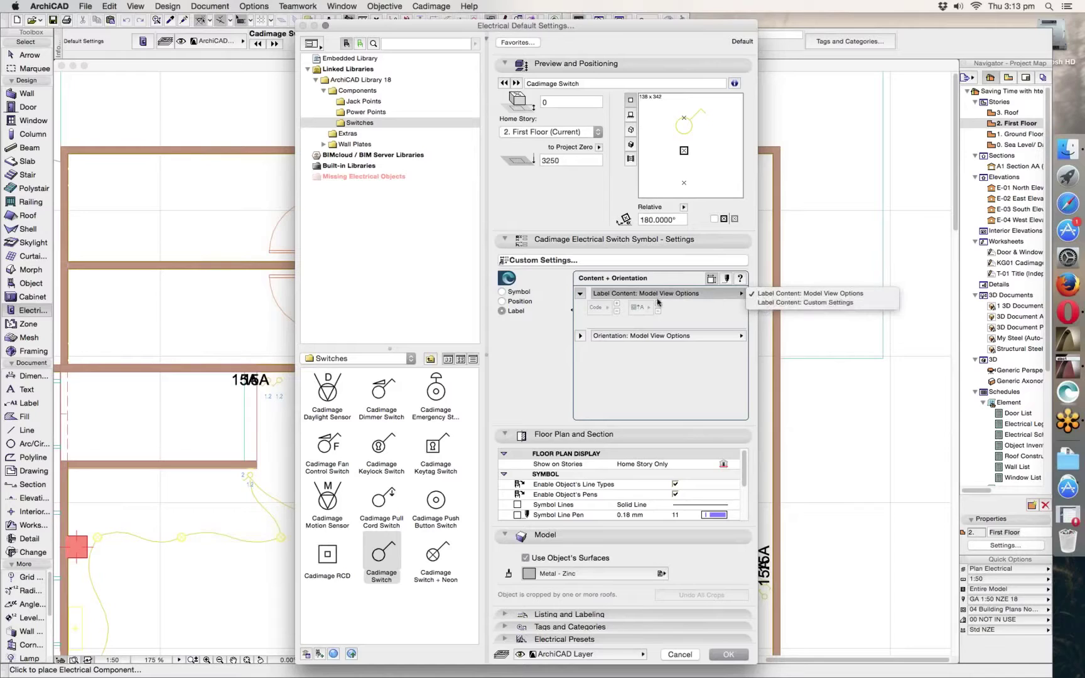
{"action": "left_click", "coordinate": [800, 303]}
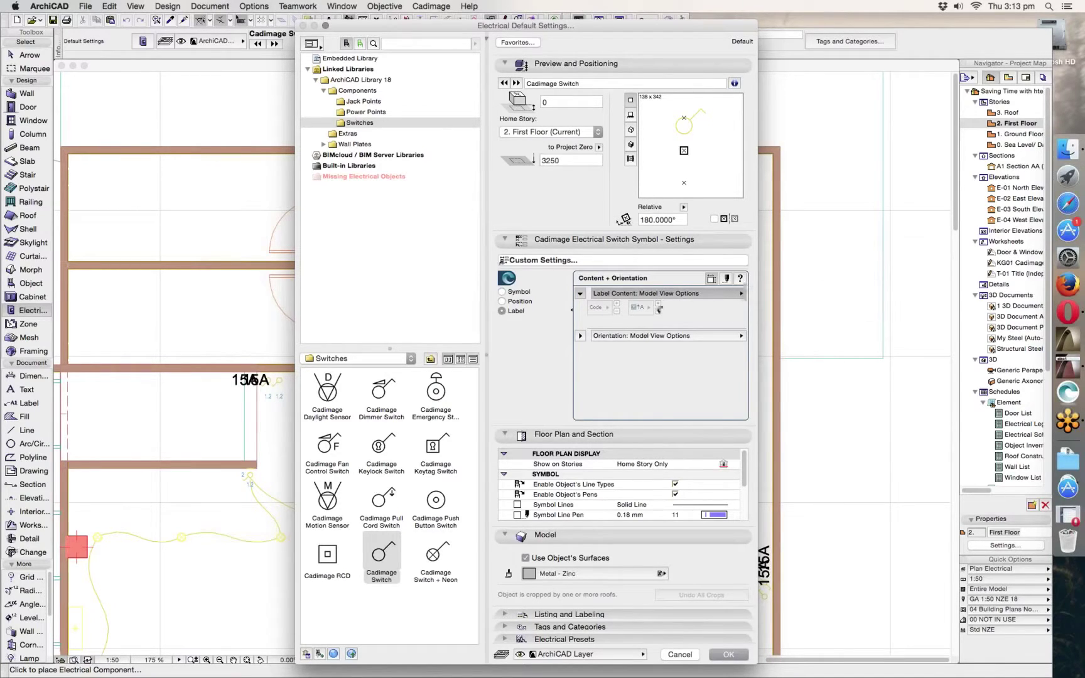
Step: Examine the switch label's orientation options and text style settings
{"action": "left_click", "coordinate": [619, 337]}
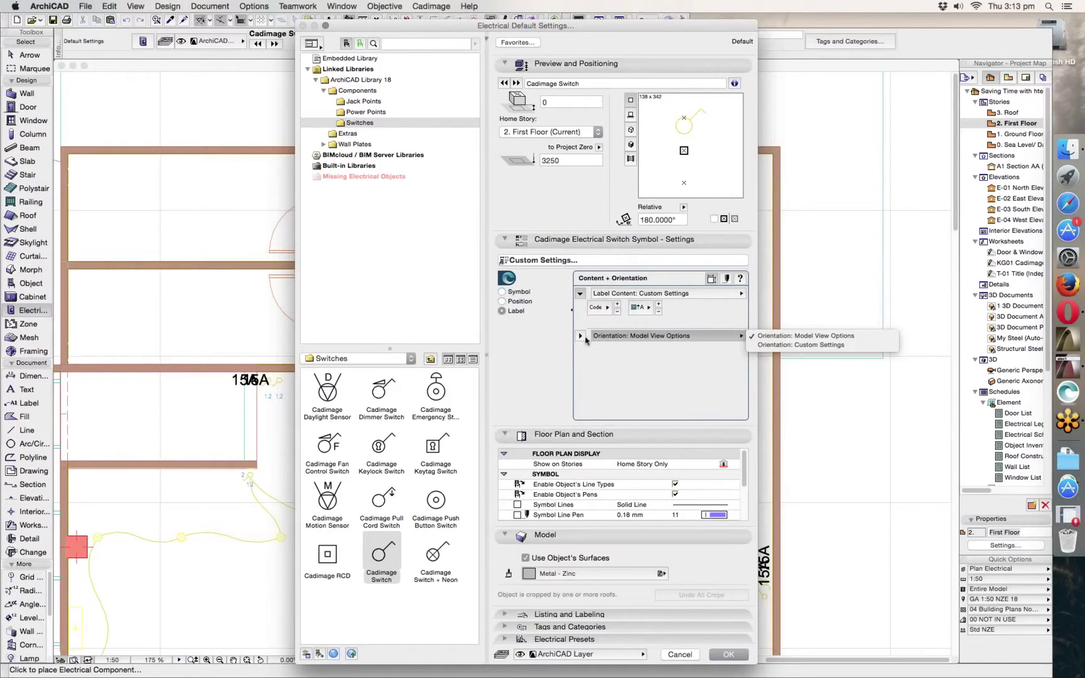
{"action": "left_click", "coordinate": [584, 338]}
{"action": "left_click", "coordinate": [581, 337]}
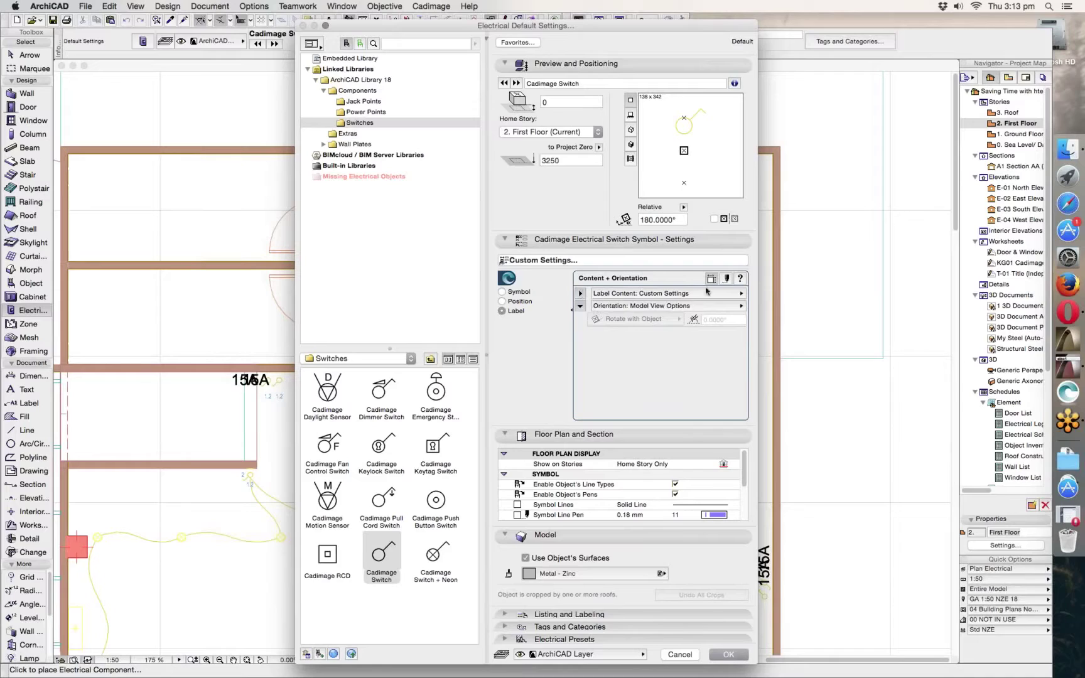
{"action": "left_click", "coordinate": [726, 278]}
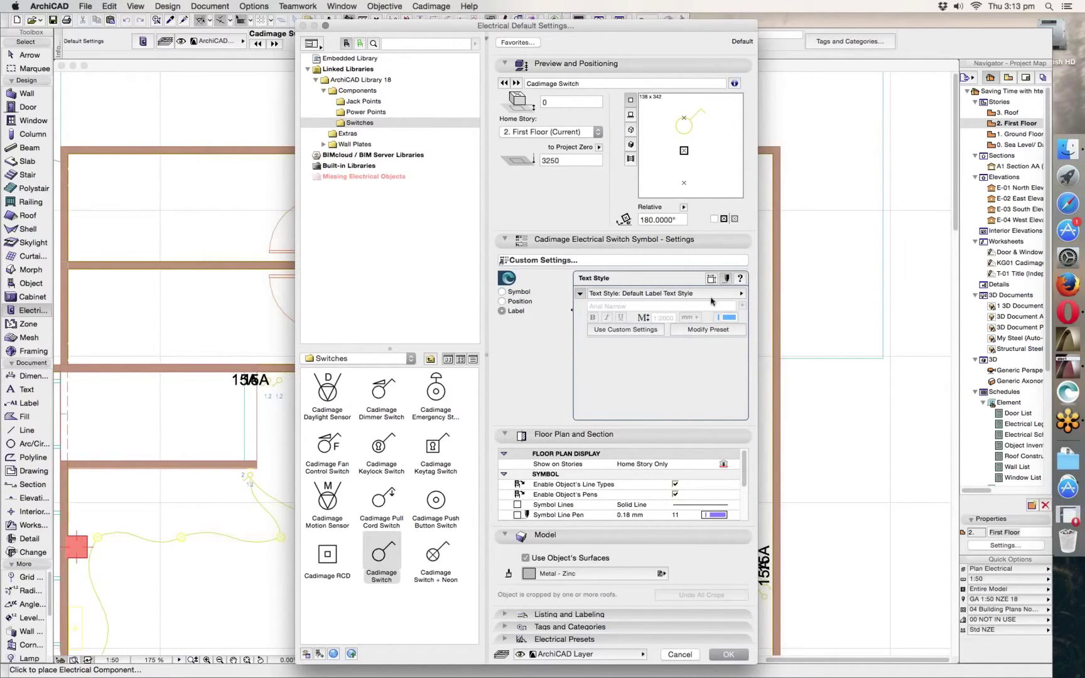
{"action": "left_click", "coordinate": [711, 278]}
Step: Check the symbol's Shape & Size settings and accept the electrical default settings
{"action": "left_click", "coordinate": [502, 292]}
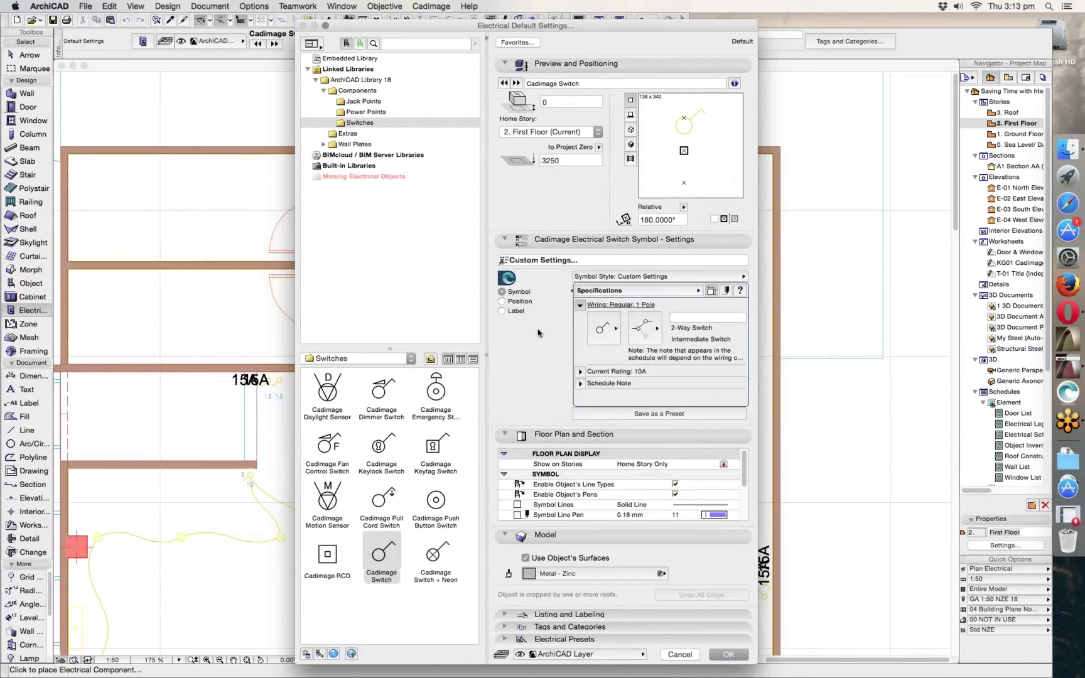
{"action": "left_click", "coordinate": [623, 290]}
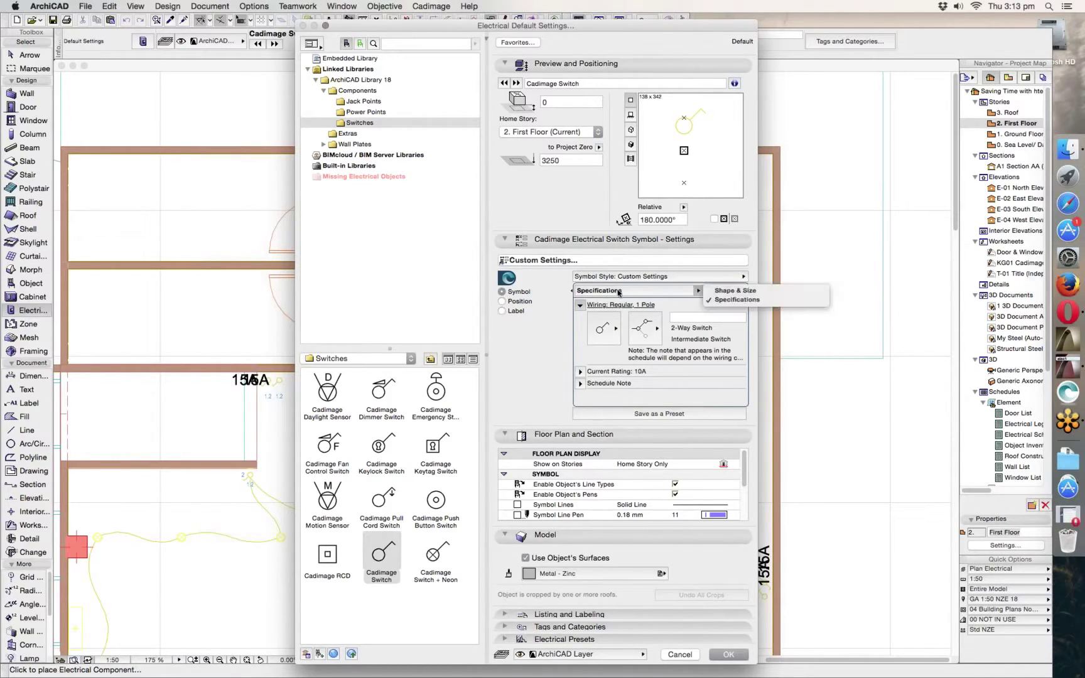
{"action": "left_click", "coordinate": [735, 302]}
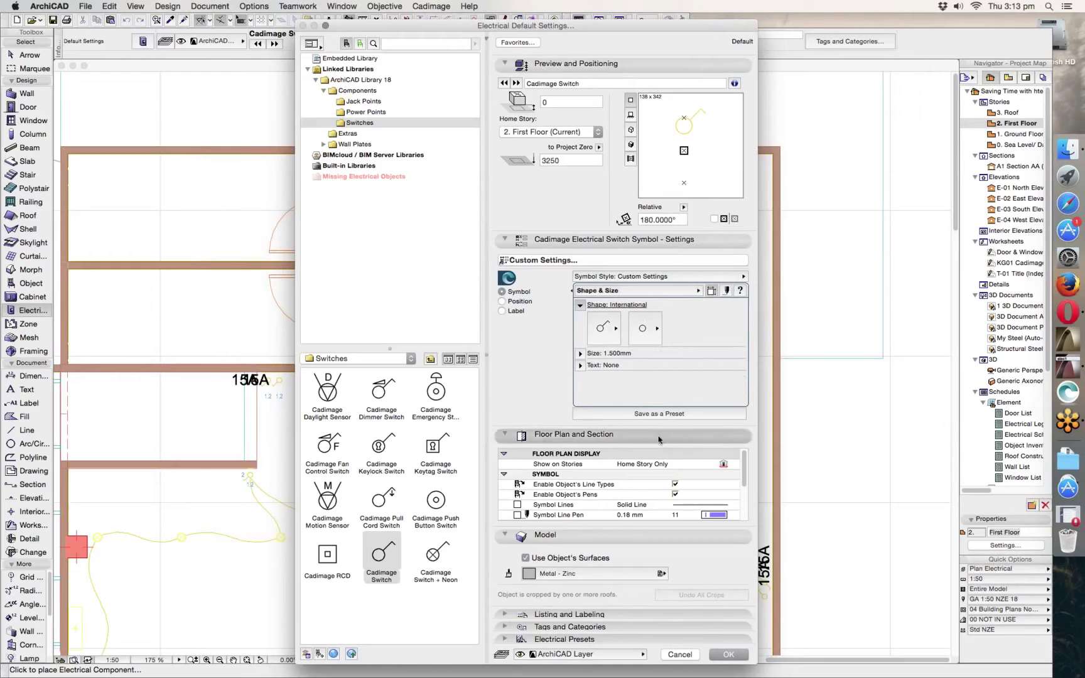
{"action": "left_click", "coordinate": [727, 654]}
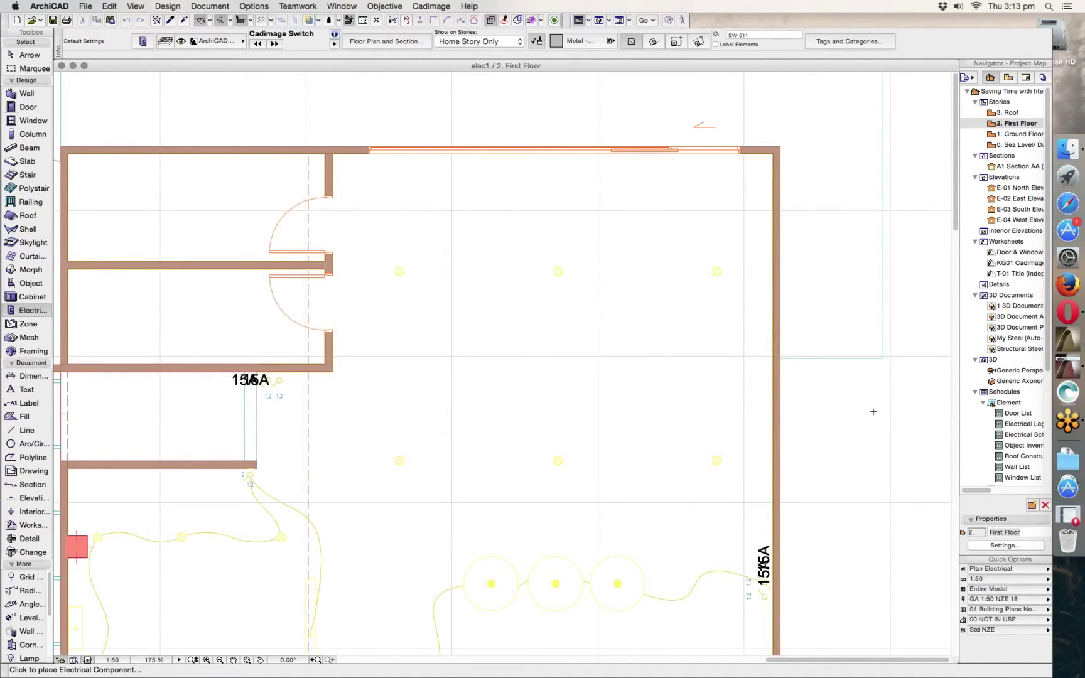
Step: Place a switch in the open area outside the large room's right-hand wall
{"action": "left_click", "coordinate": [856, 439]}
{"action": "scroll", "coordinate": [860, 452], "scroll_direction": "up", "scroll_amount": 2}
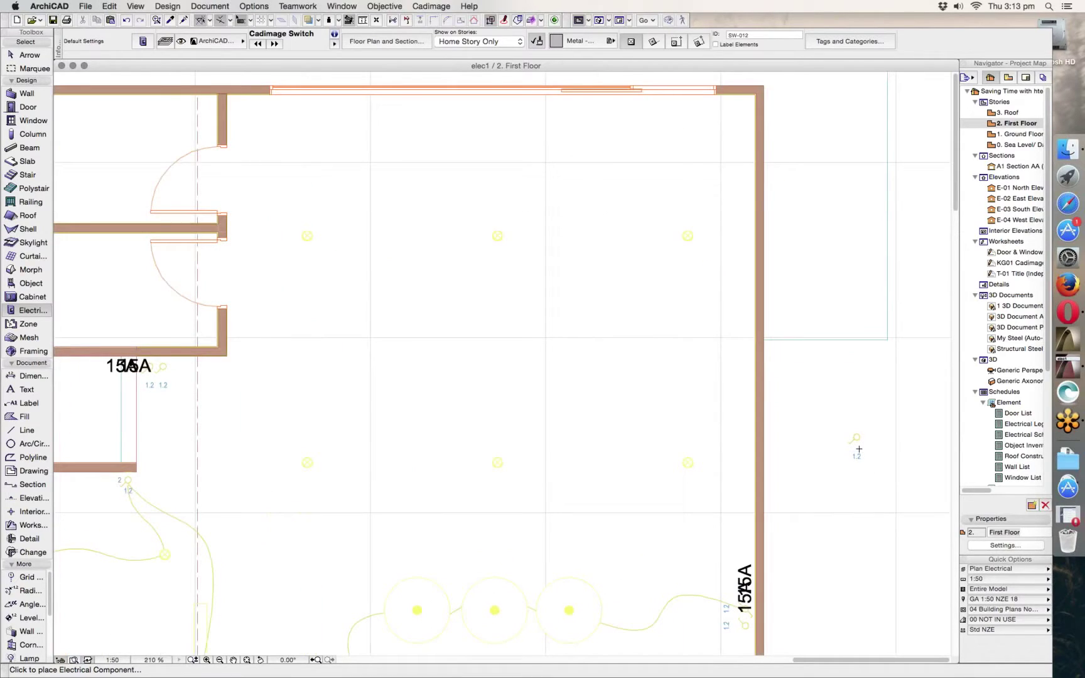
{"action": "scroll", "coordinate": [858, 450], "scroll_direction": "up", "scroll_amount": 1}
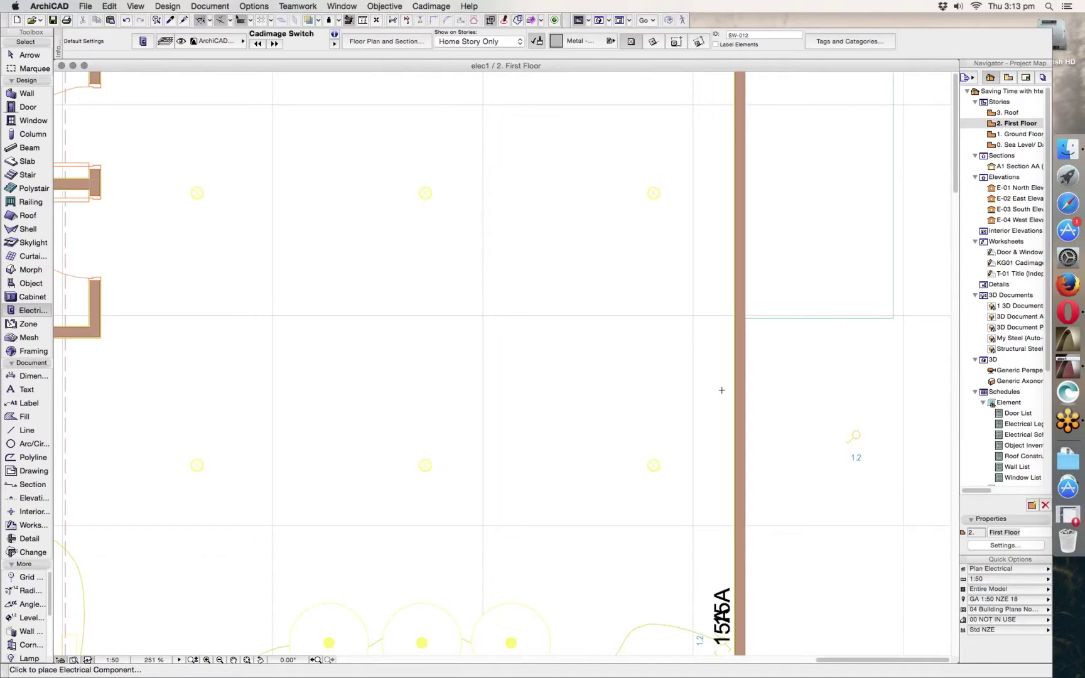
Step: Place two switches near the inside face of the right-hand wall and delete the lower one
{"action": "left_click", "coordinate": [722, 392]}
{"action": "left_click", "coordinate": [728, 374]}
{"action": "left_click", "coordinate": [29, 55]}
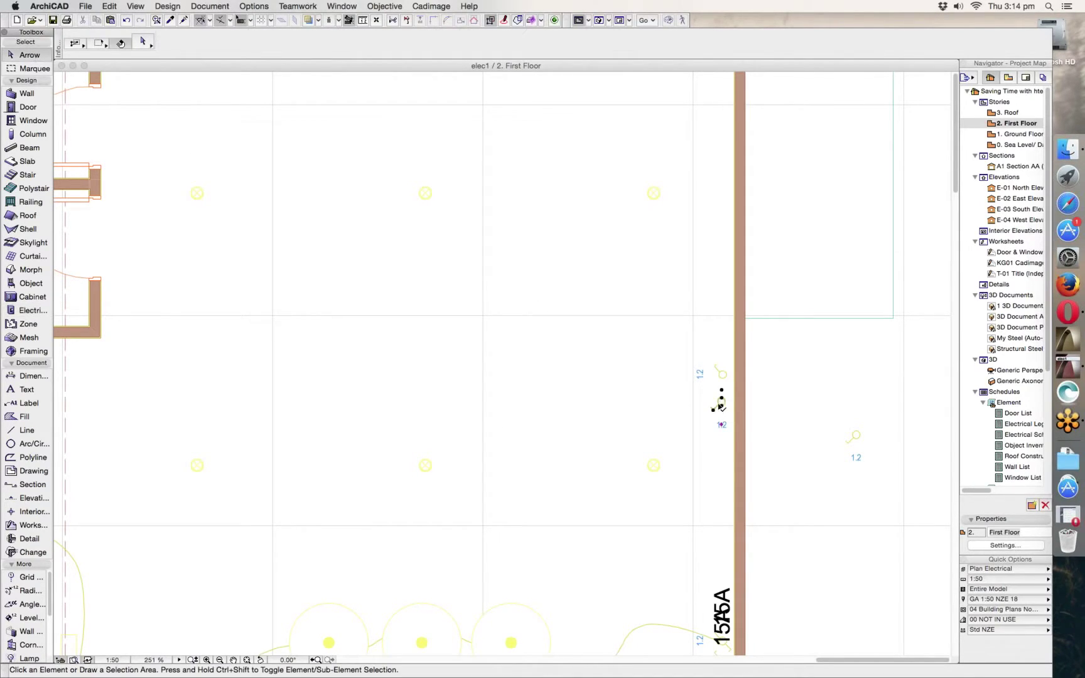
{"action": "left_click", "coordinate": [721, 405]}
{"action": "key", "text": "Delete"}
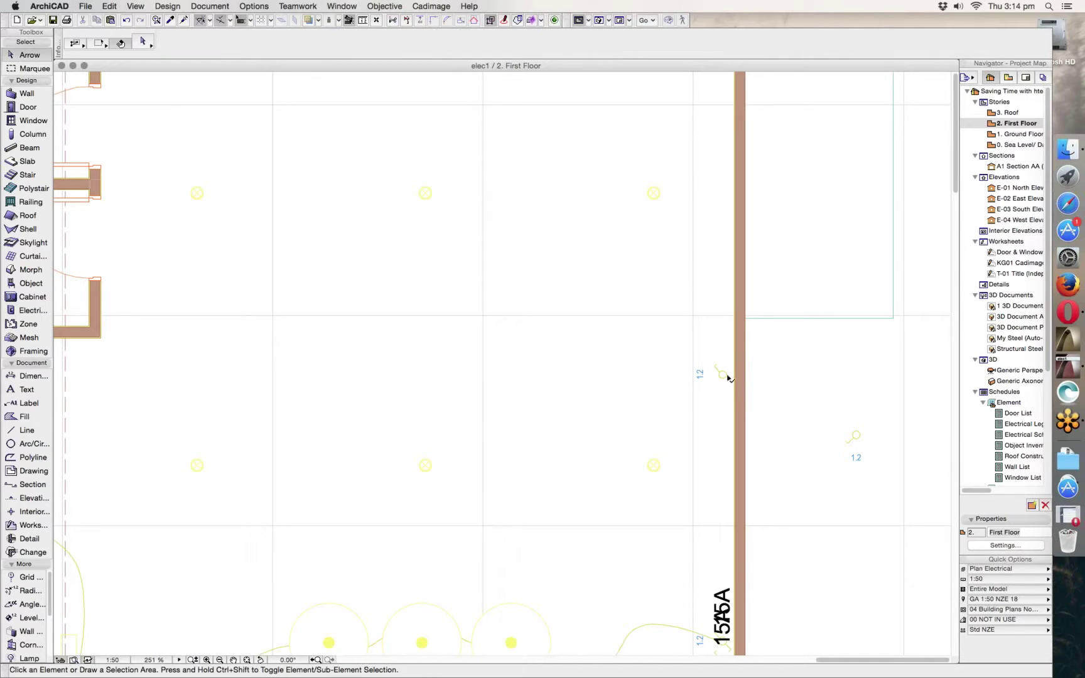
Step: Place one switch in the large room's upper right corner beside the window and one on the upper left wall above the door
{"action": "left_click", "coordinate": [721, 374]}
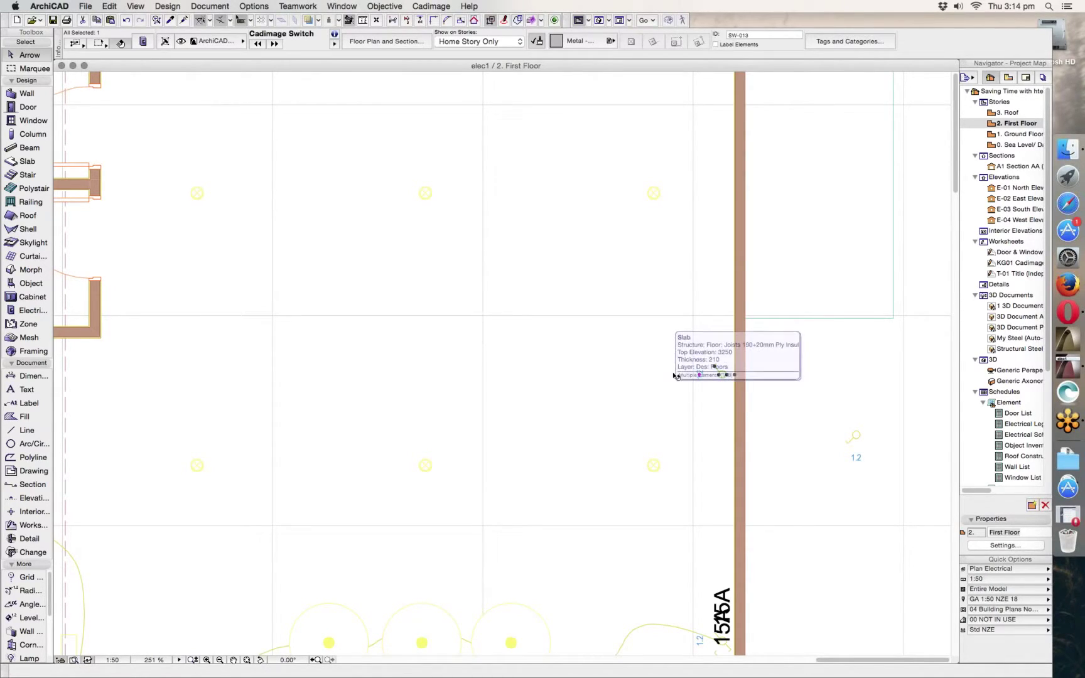
{"action": "middle_click_drag", "start_coordinate": [669, 346], "coordinate": [701, 428]}
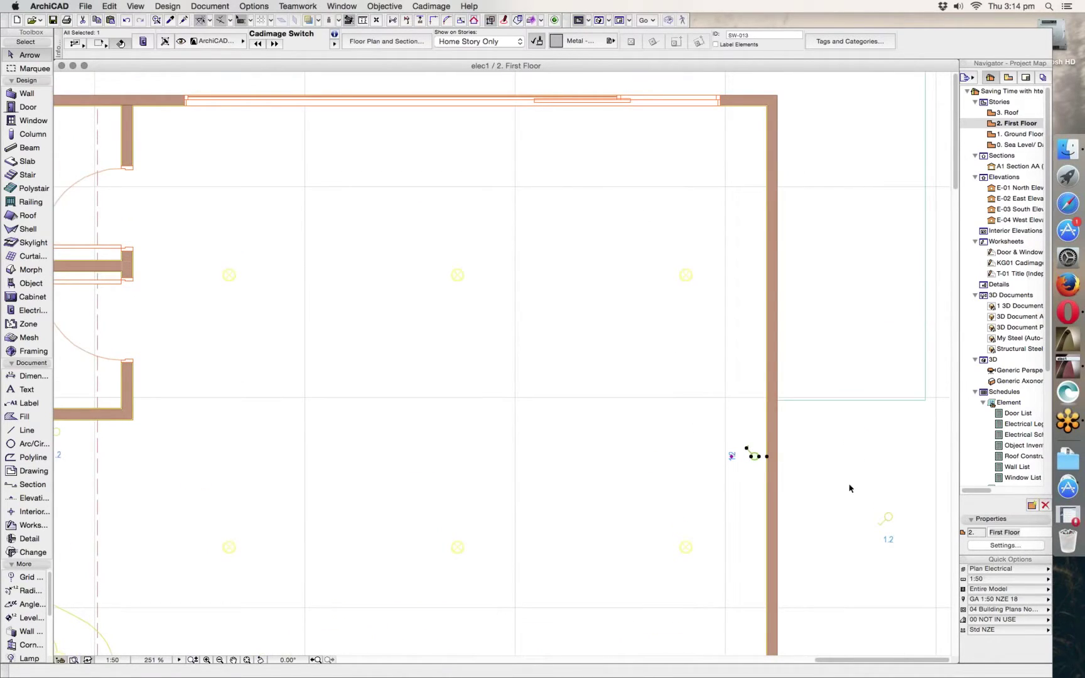
{"action": "left_click", "coordinate": [342, 309]}
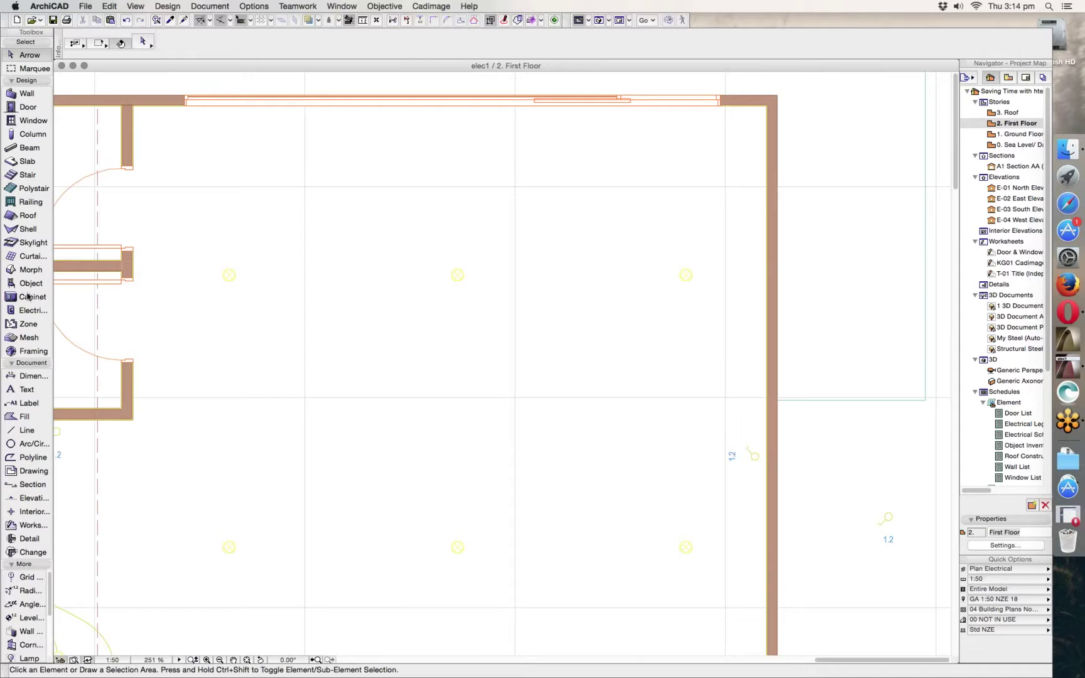
{"action": "left_click", "coordinate": [27, 312]}
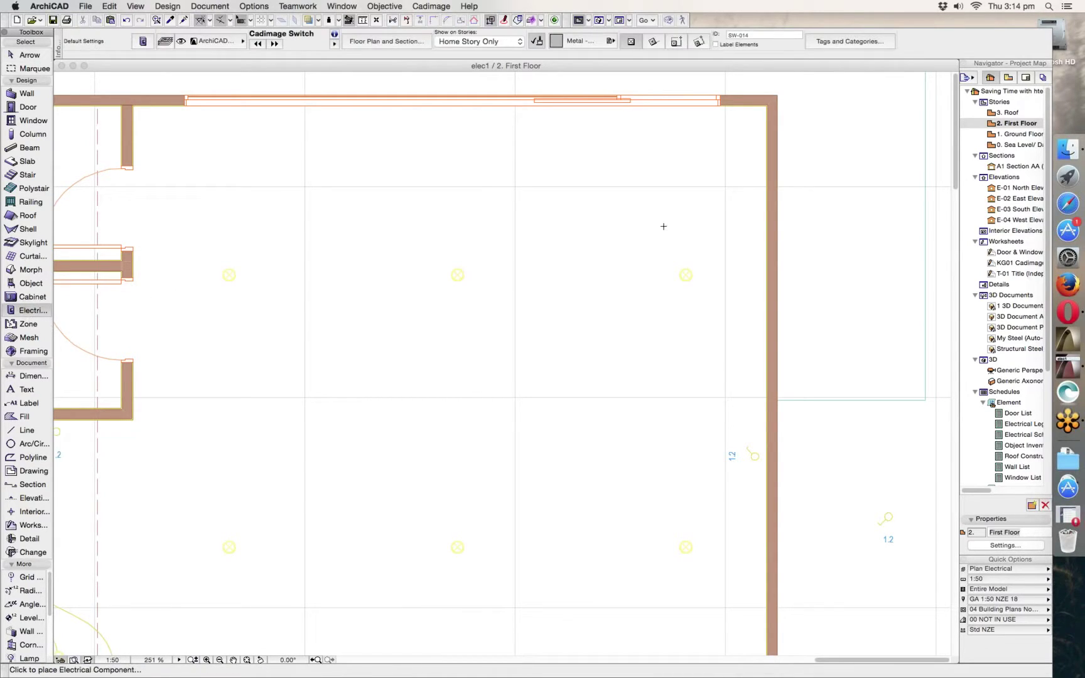
{"action": "left_click", "coordinate": [739, 114]}
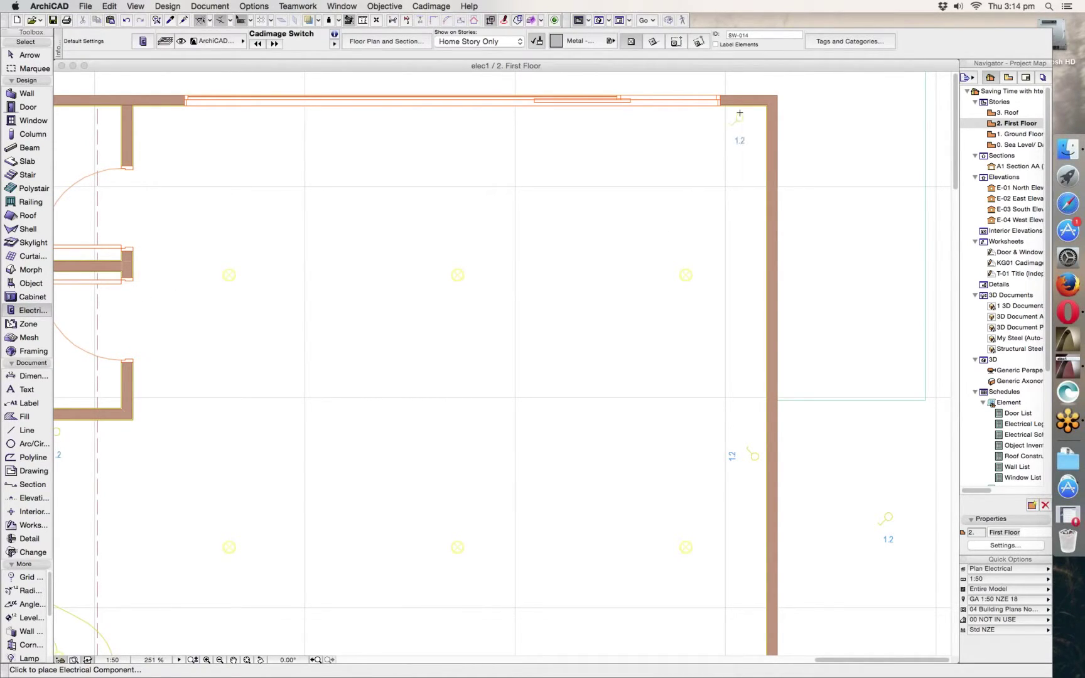
{"action": "left_click", "coordinate": [139, 141]}
Step: Delete the stray switch outside the large room's right-hand wall
{"action": "left_click", "coordinate": [28, 56]}
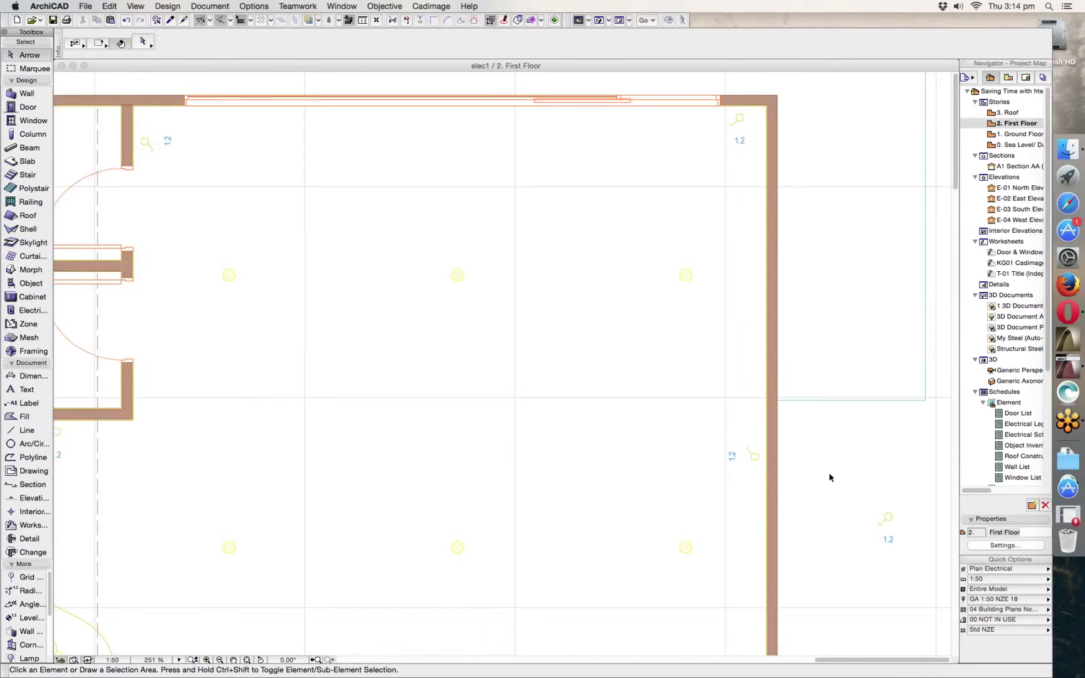
{"action": "left_click", "coordinate": [755, 456]}
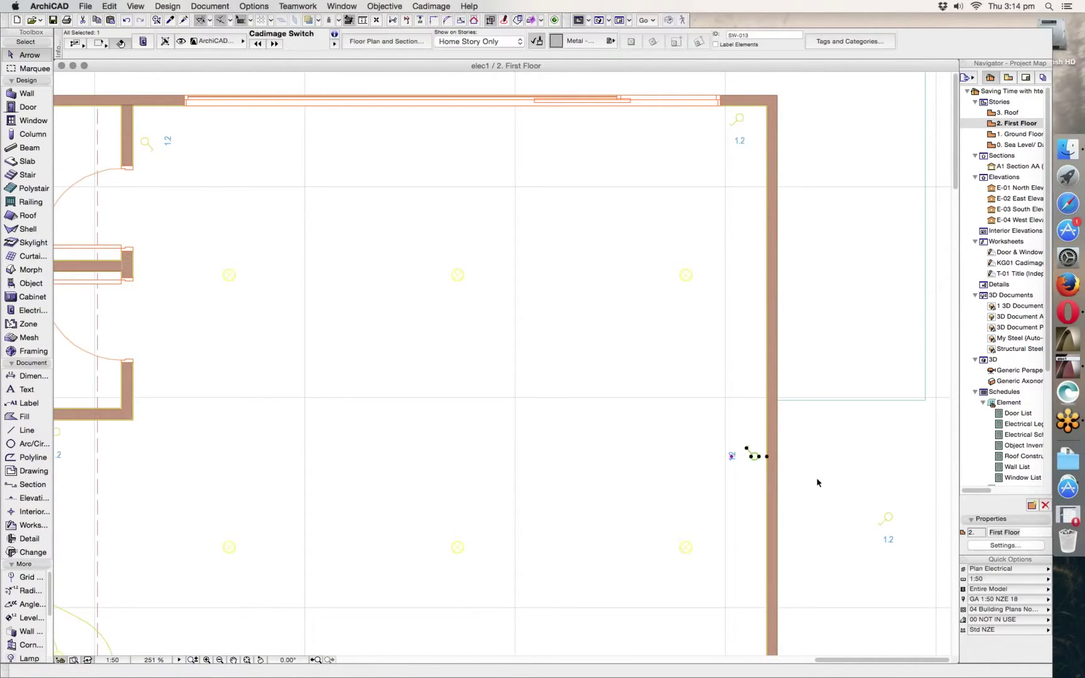
{"action": "left_click", "coordinate": [887, 518]}
{"action": "key", "text": "Delete"}
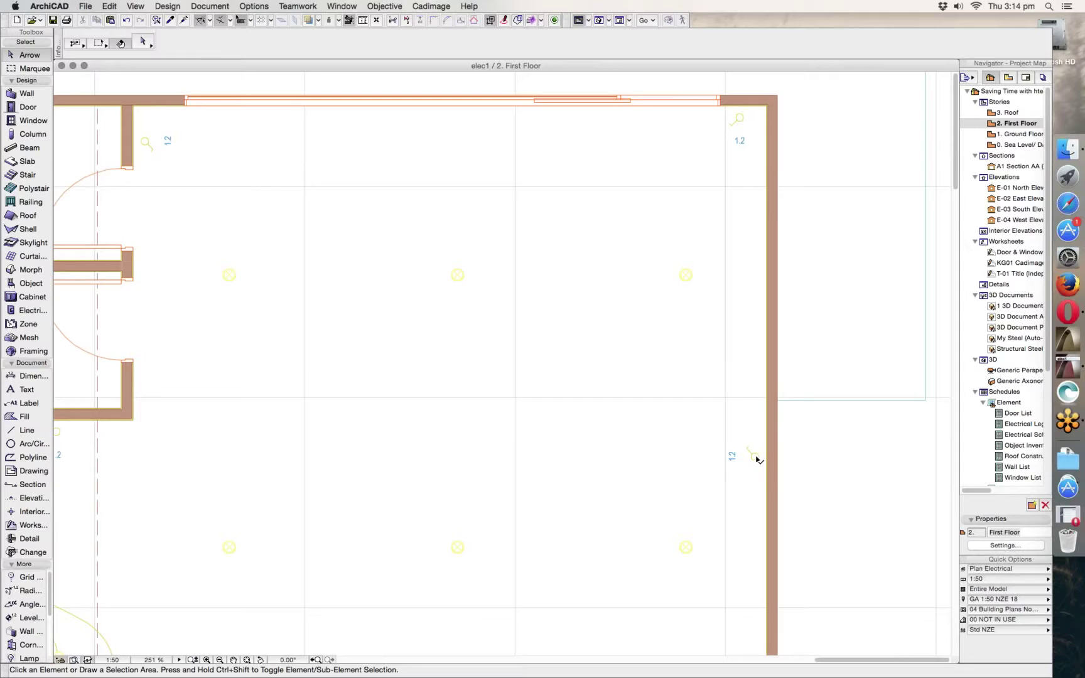
Step: Place a Cadimage circuit linking the large room's six recessed spotlights to the switch on the right-hand wall, and clear the selection
{"action": "left_click", "coordinate": [756, 457]}
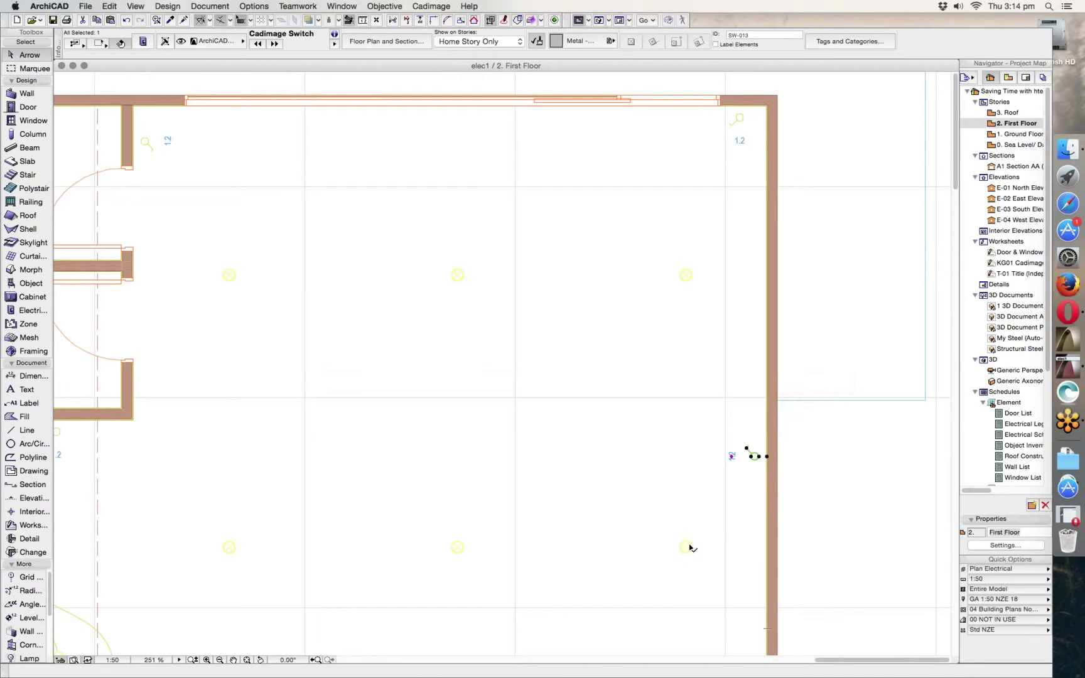
{"action": "left_click", "coordinate": [687, 548]}
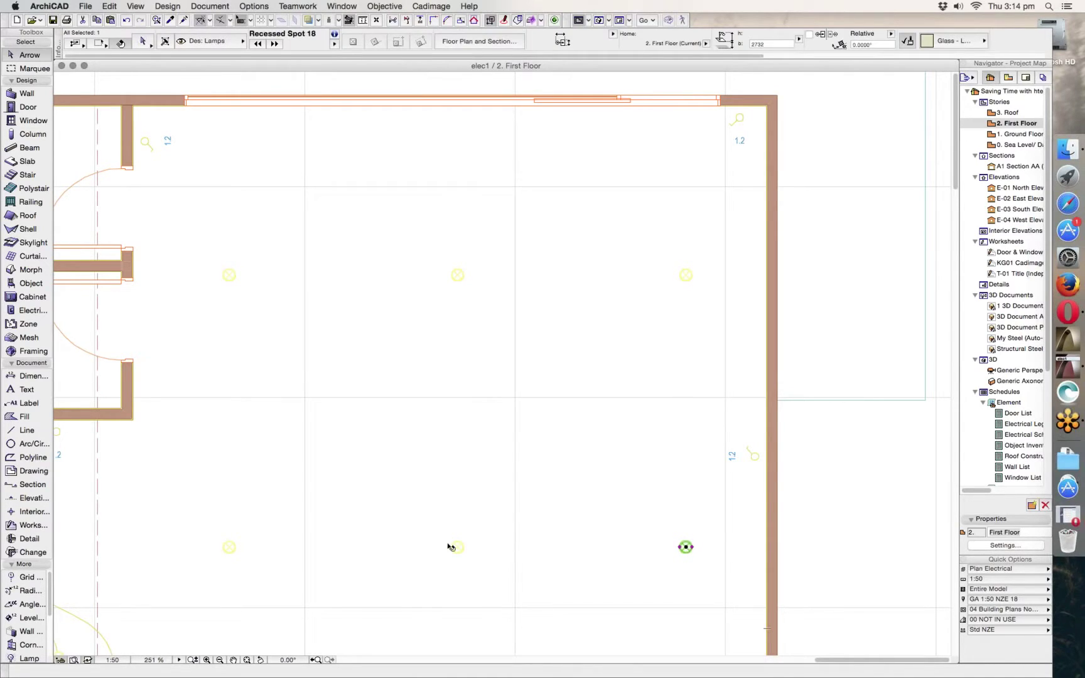
{"action": "left_click", "coordinate": [457, 548], "text": "shift"}
{"action": "left_click", "coordinate": [231, 549], "text": "shift"}
{"action": "left_click", "coordinate": [231, 278], "text": "shift"}
{"action": "left_click", "coordinate": [458, 279], "text": "shift"}
{"action": "left_click", "coordinate": [688, 278], "text": "shift"}
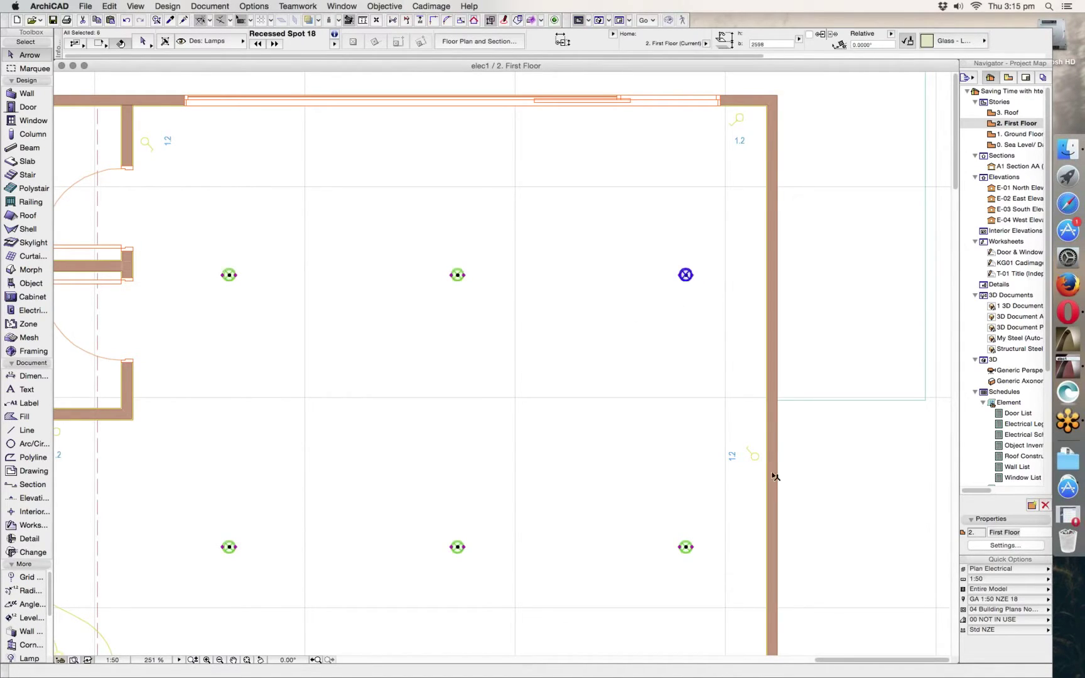
{"action": "left_click", "coordinate": [753, 454], "text": "shift"}
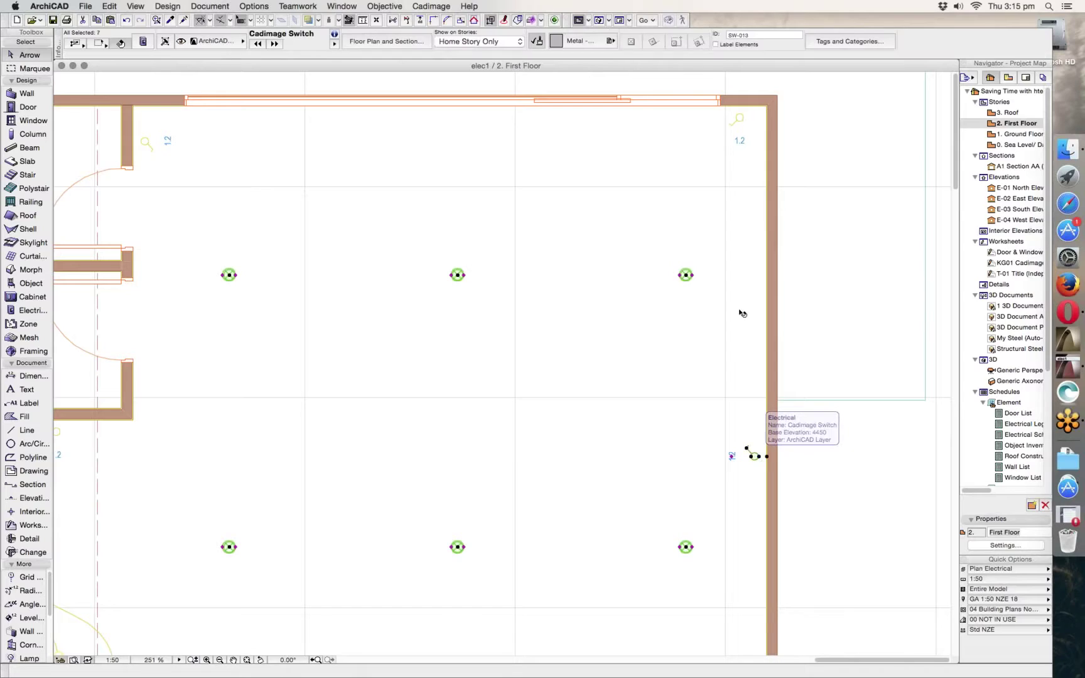
{"action": "left_click", "coordinate": [431, 5]}
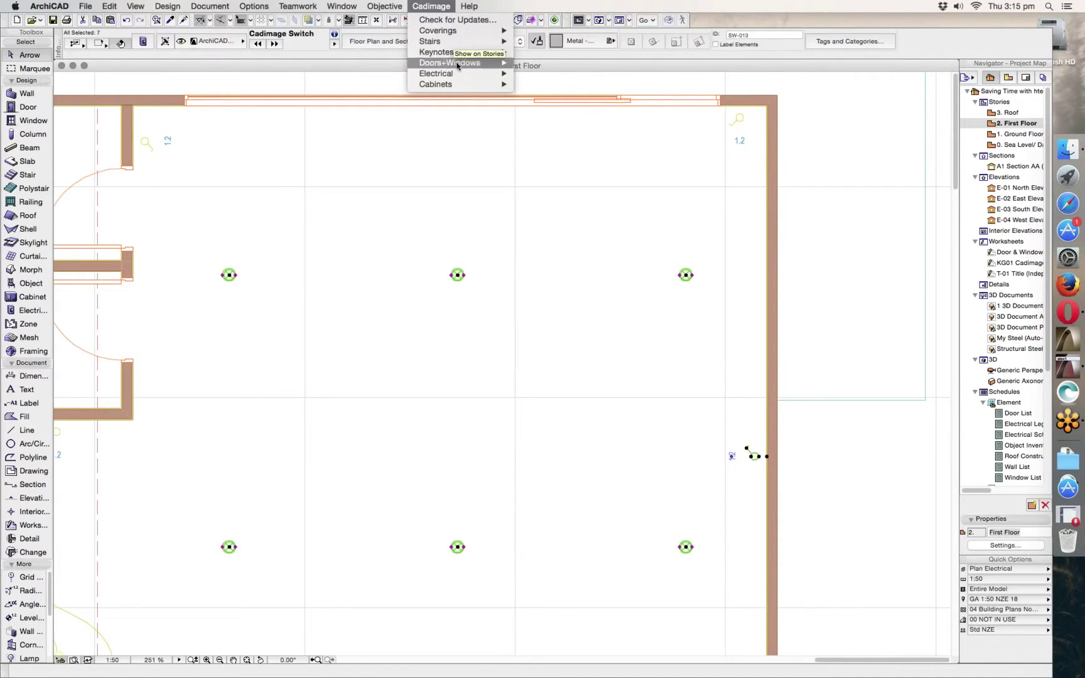
{"action": "mouse_move", "coordinate": [466, 74]}
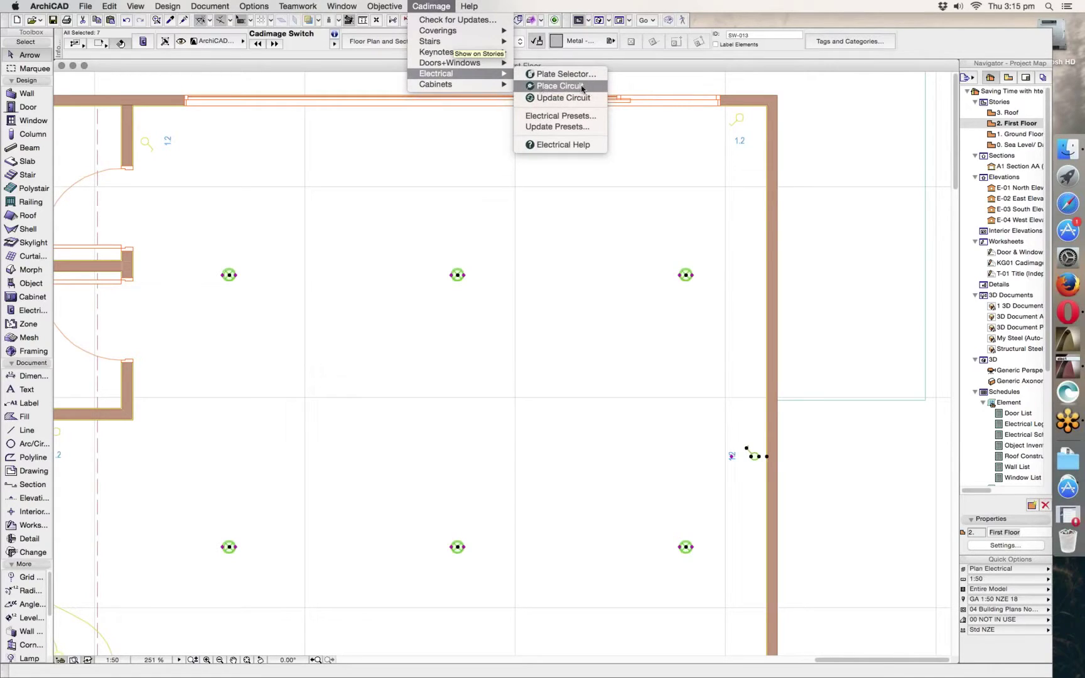
{"action": "left_click", "coordinate": [559, 85]}
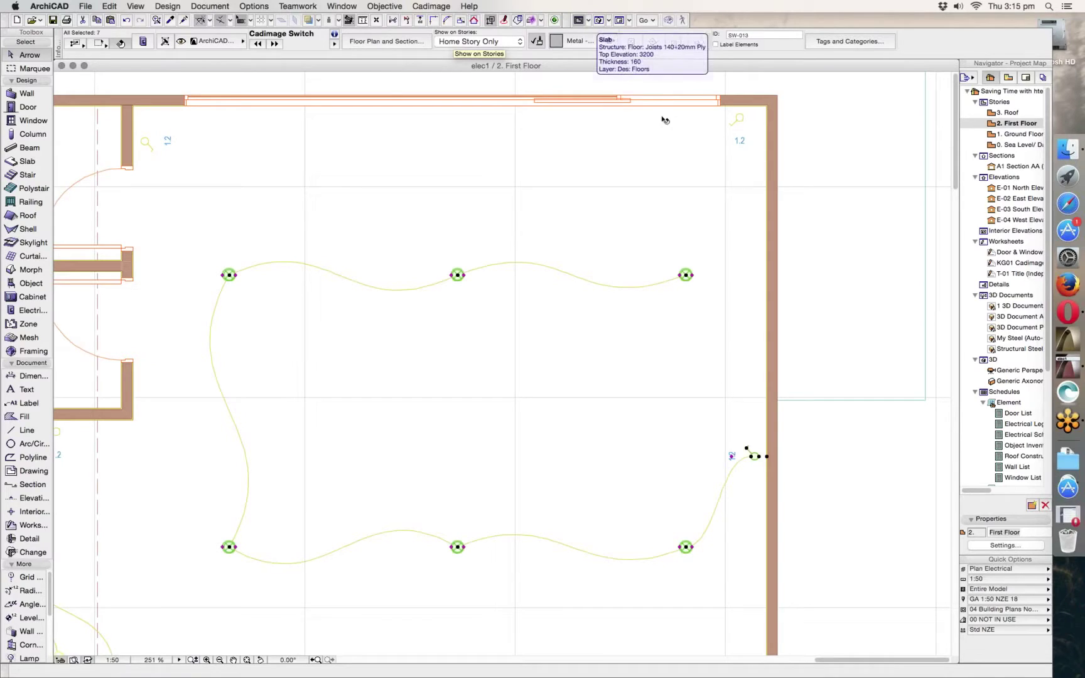
{"action": "key", "text": "Escape"}
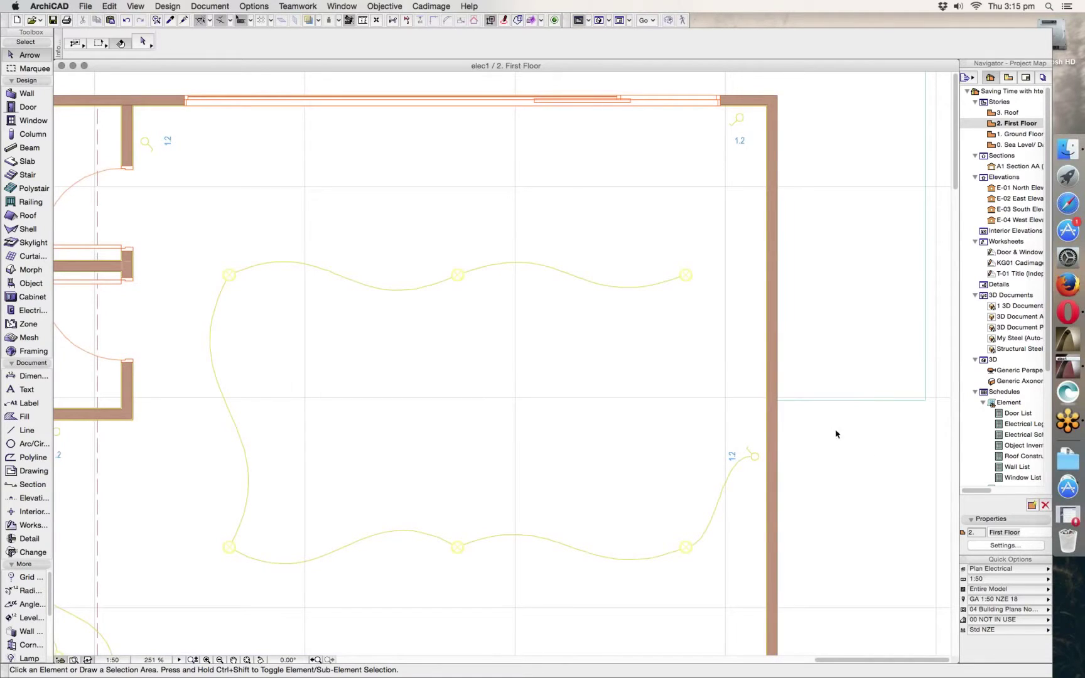
Step: Move the upper row's middle spotlight toward the window, back near the row, down toward the room's centre, and finally closer to the upper left spotlight
{"action": "left_click", "coordinate": [458, 277]}
{"action": "left_click", "coordinate": [459, 276]}
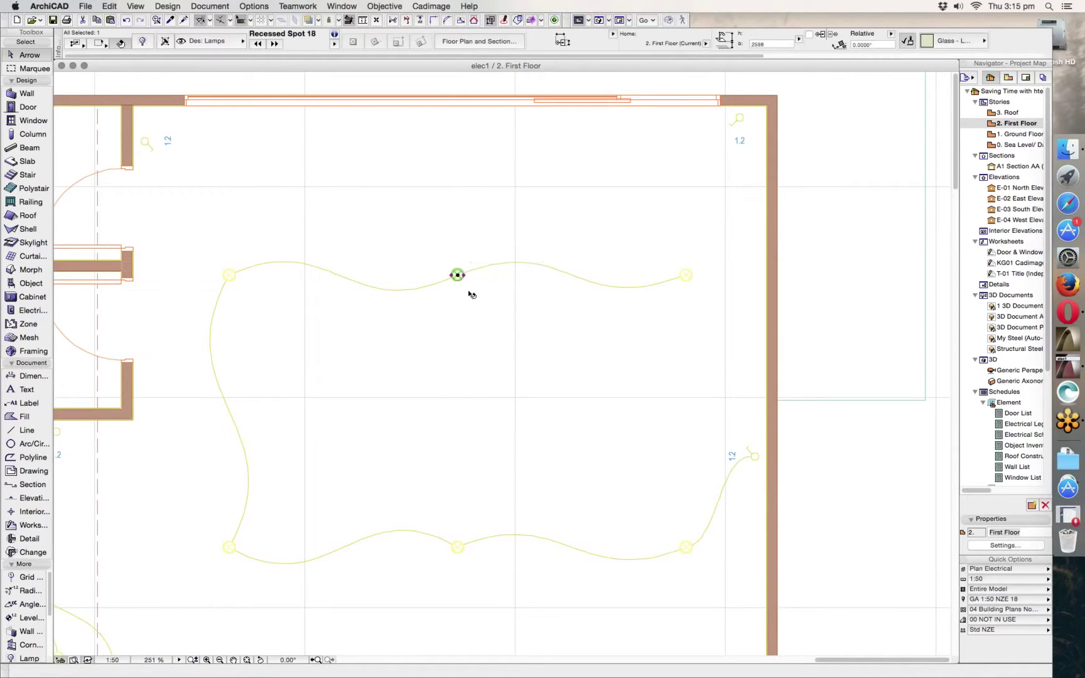
{"action": "left_click", "coordinate": [456, 275]}
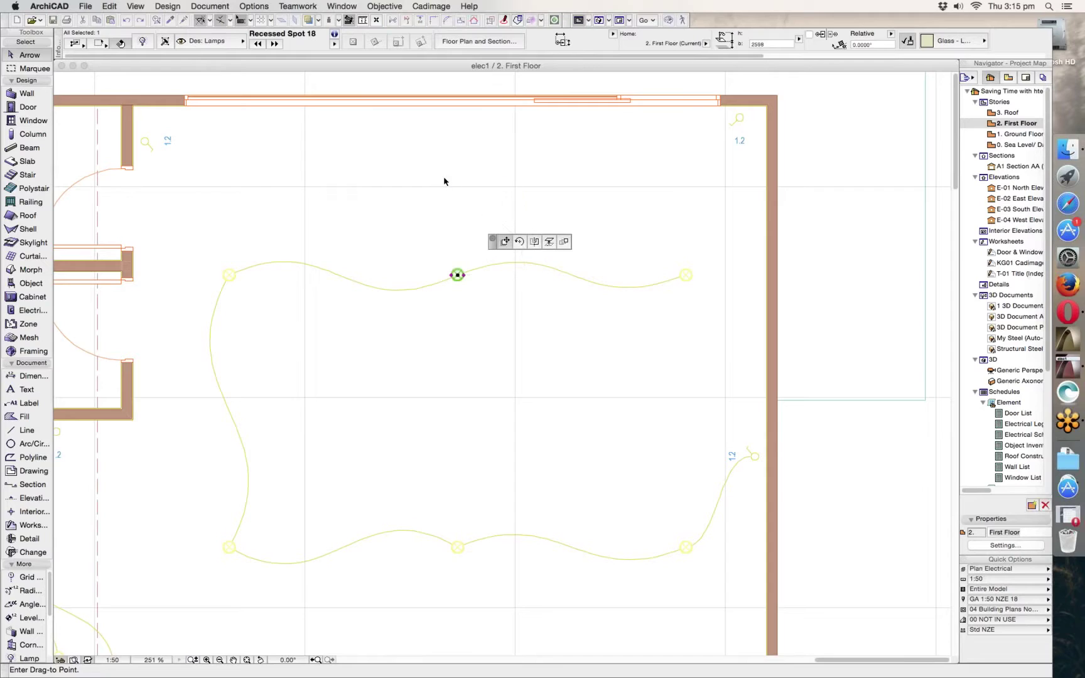
{"action": "left_click", "coordinate": [444, 179]}
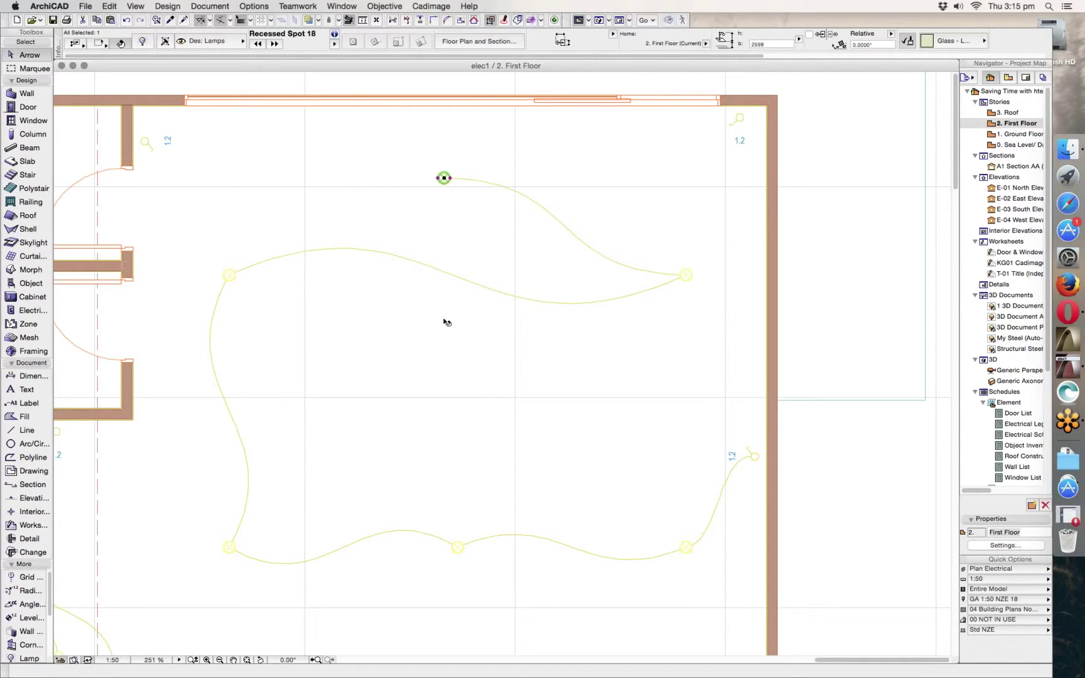
{"action": "left_click", "coordinate": [444, 179]}
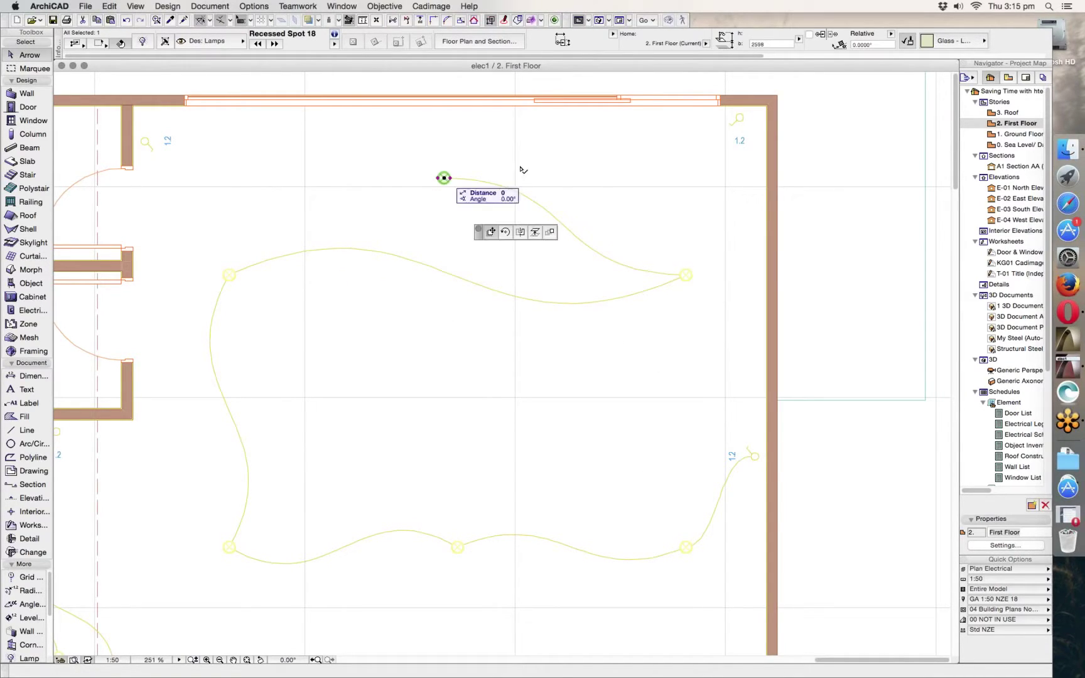
{"action": "left_click", "coordinate": [452, 266]}
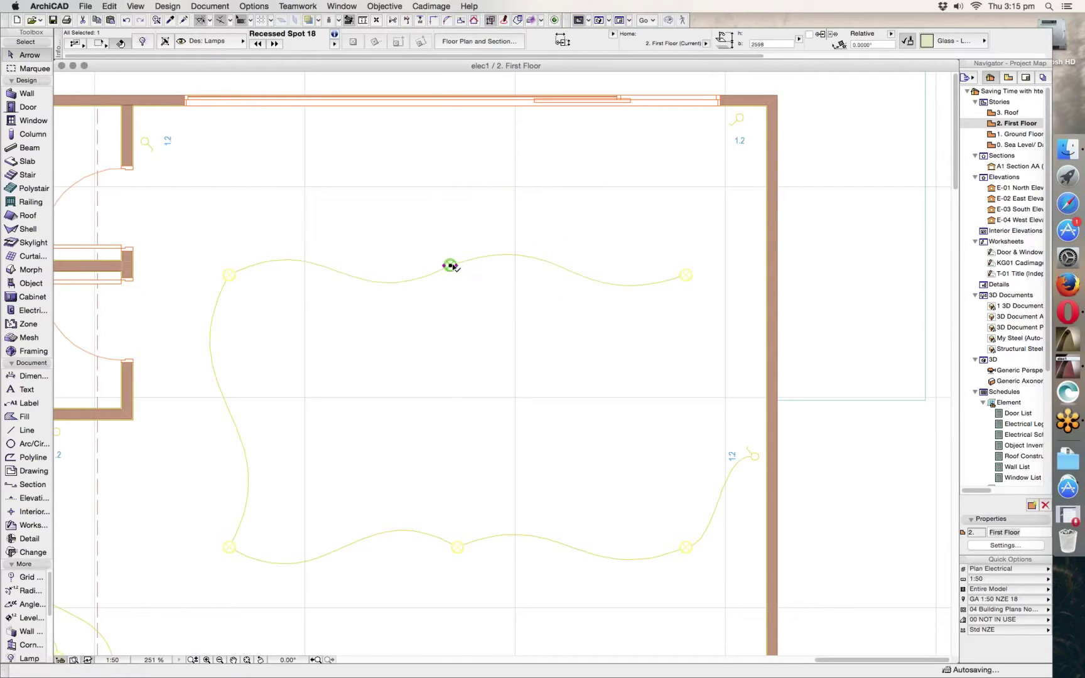
{"action": "left_click", "coordinate": [451, 265]}
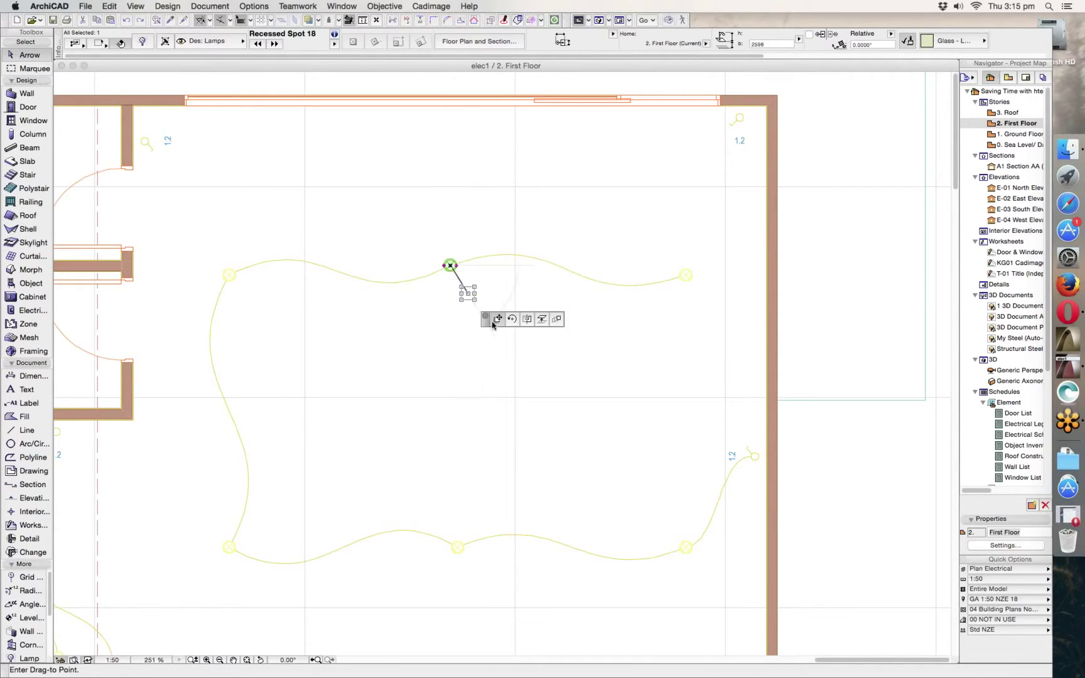
{"action": "left_click", "coordinate": [475, 338]}
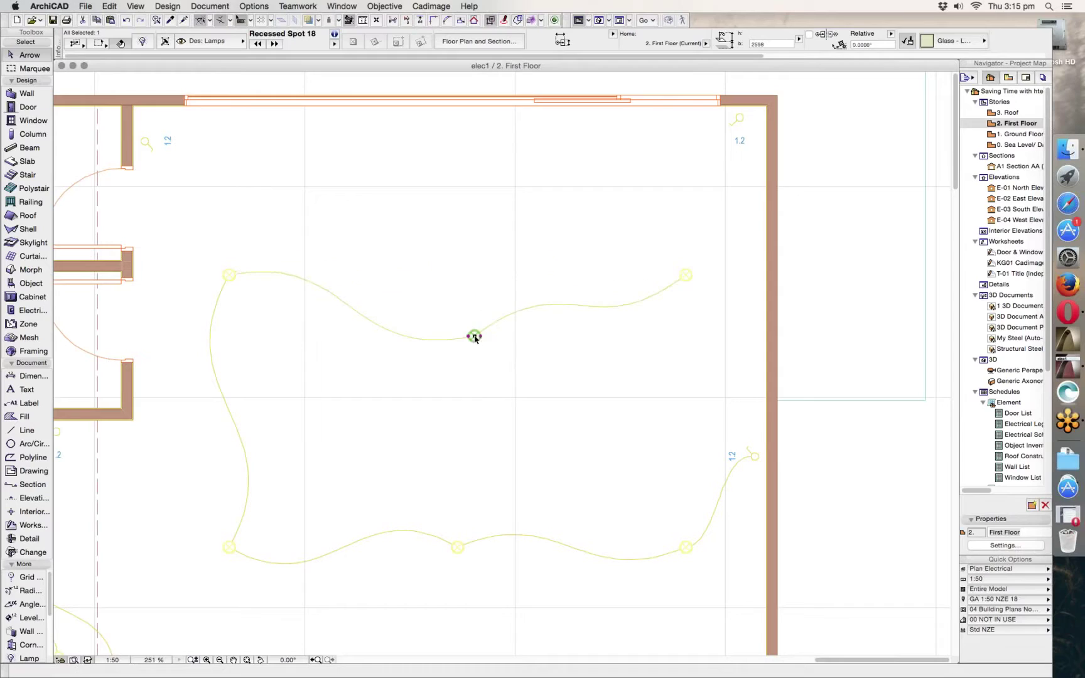
{"action": "left_click", "coordinate": [475, 336]}
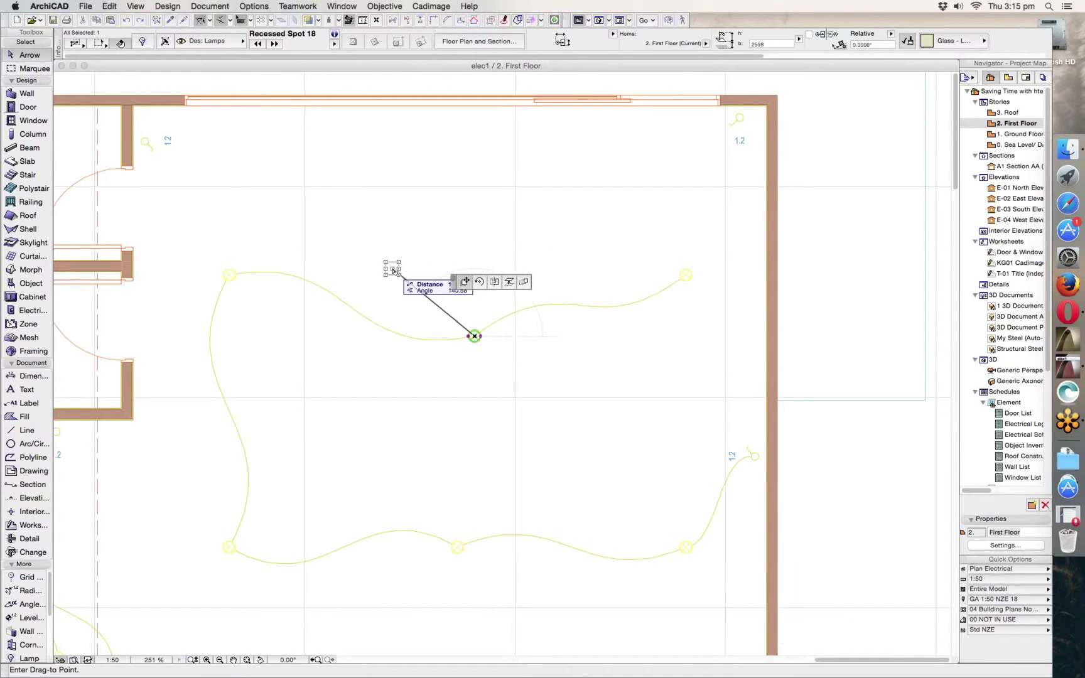
{"action": "left_click", "coordinate": [393, 267]}
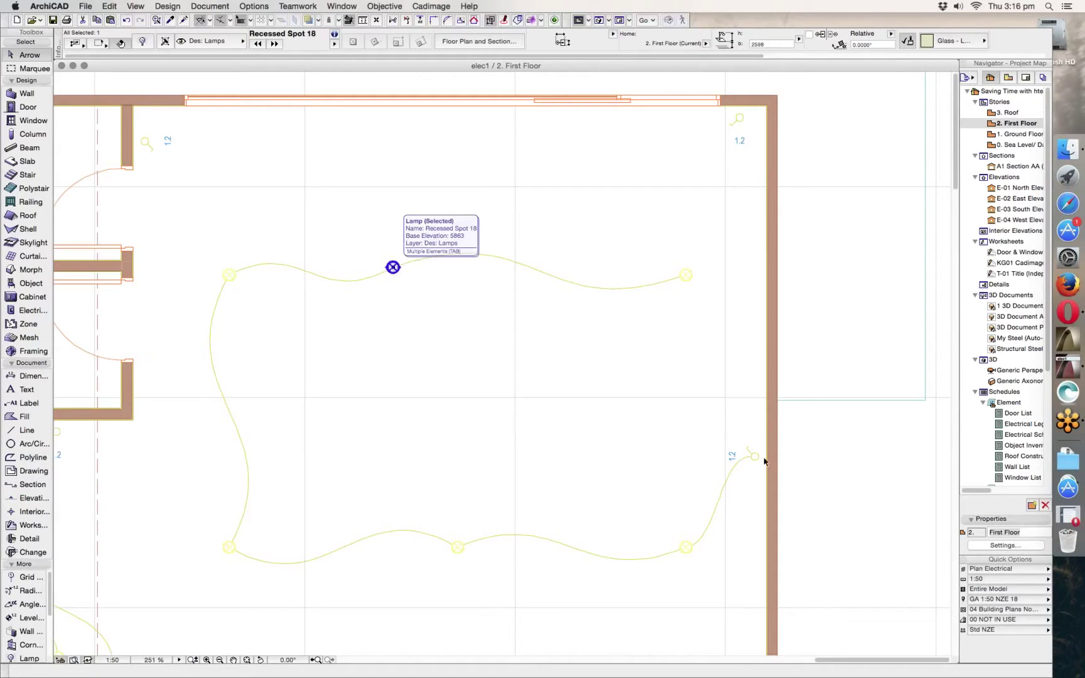
Step: Move the circuit's switch up along the right-hand wall, and then down the wall to just above the lower right spotlight's level
{"action": "left_click", "coordinate": [756, 459]}
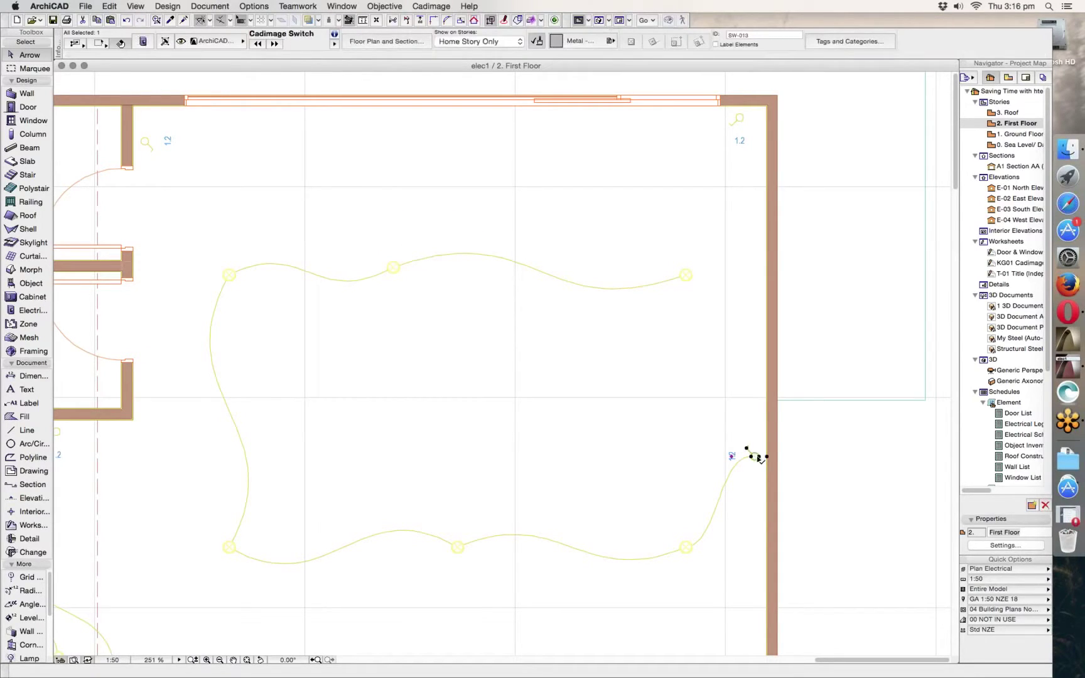
{"action": "left_click", "coordinate": [758, 457]}
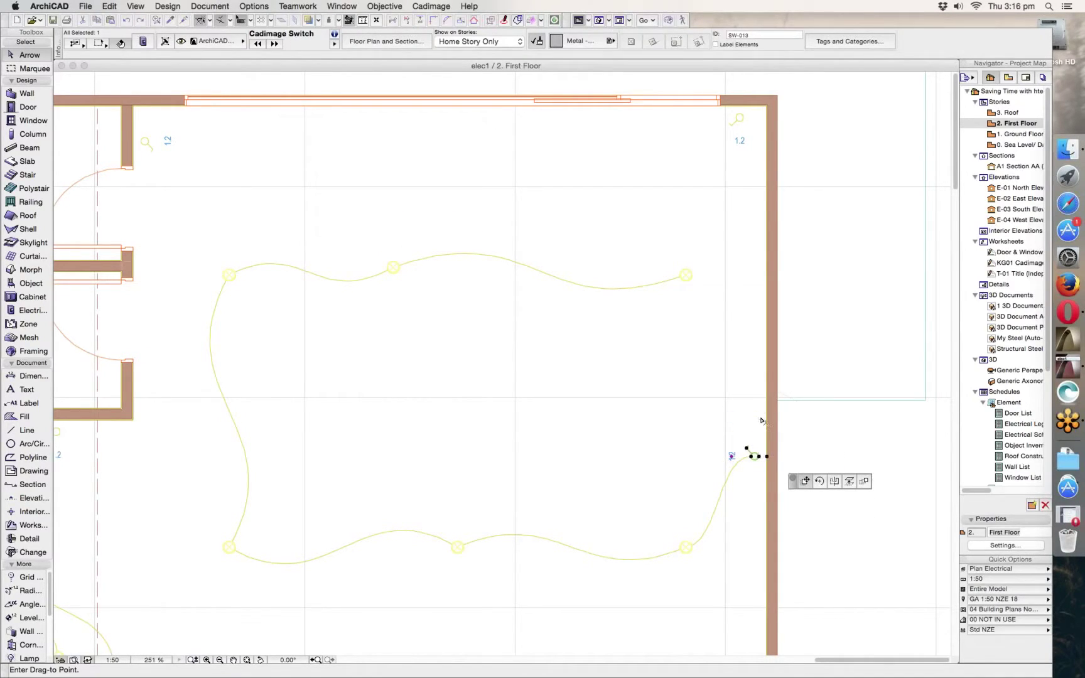
{"action": "left_click", "coordinate": [762, 420]}
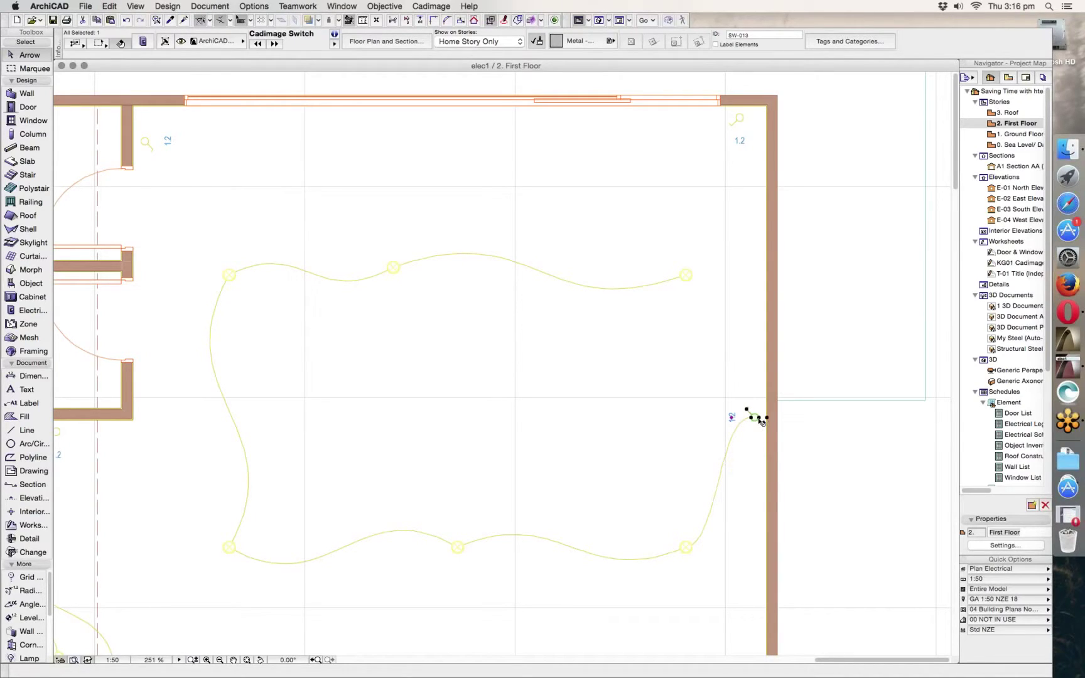
{"action": "left_click", "coordinate": [761, 421]}
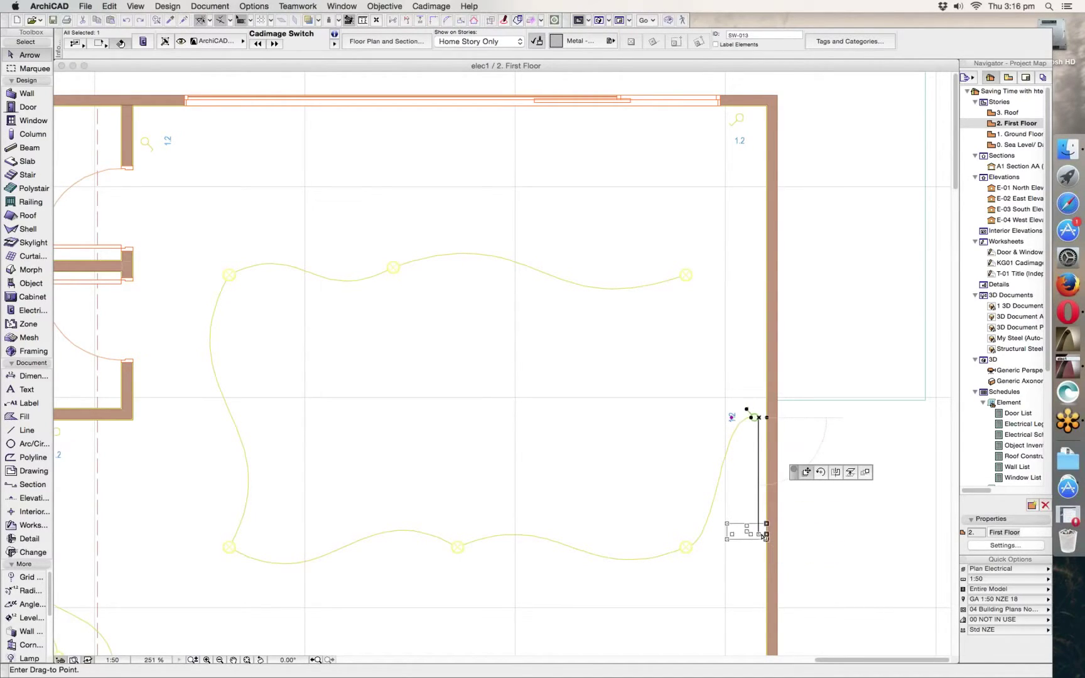
{"action": "left_click", "coordinate": [757, 533]}
{"action": "left_click", "coordinate": [831, 495]}
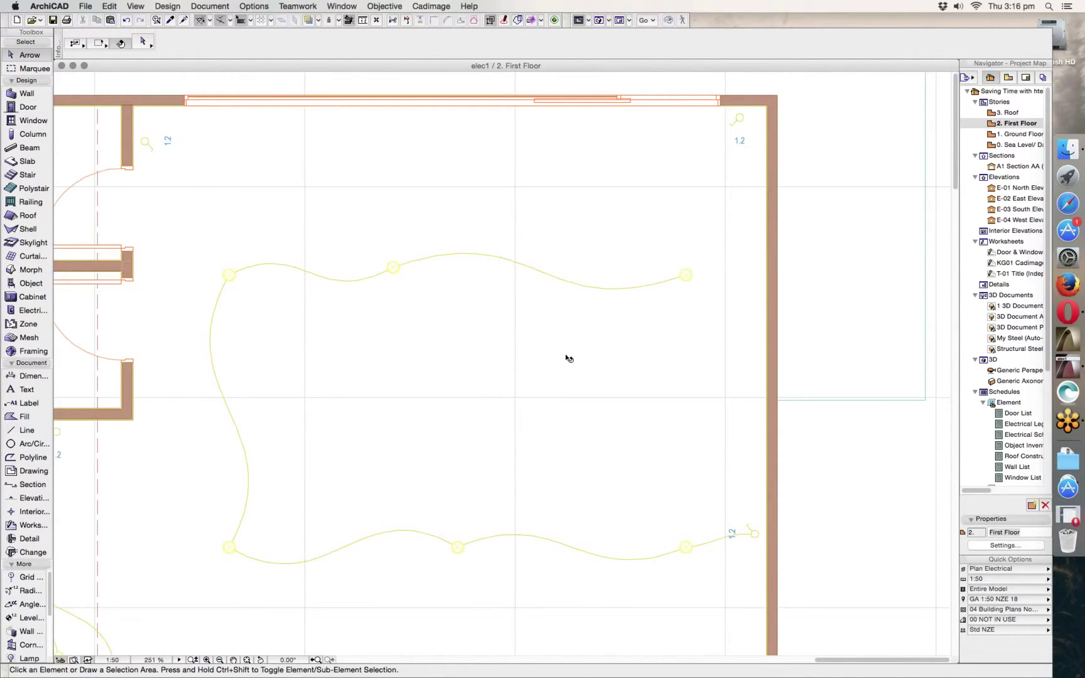
Step: Move the upper row's middle spotlight to just past the midpoint between the two outer spotlights, on the switch wall's side
{"action": "left_click", "coordinate": [393, 268]}
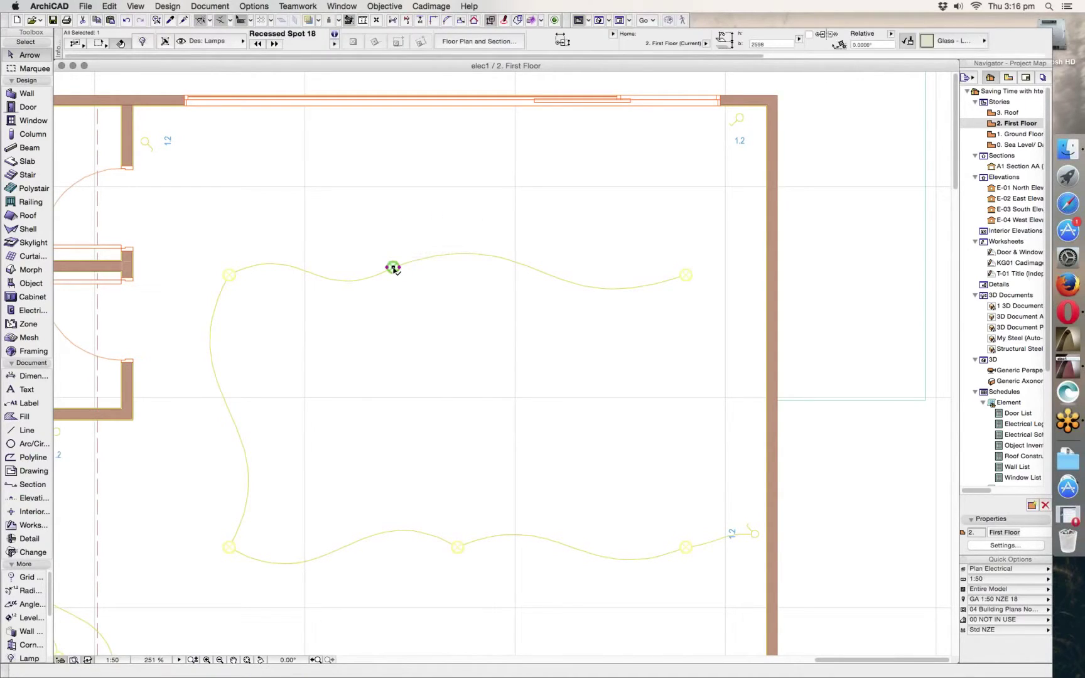
{"action": "left_click", "coordinate": [393, 268]}
{"action": "left_click", "coordinate": [487, 285]}
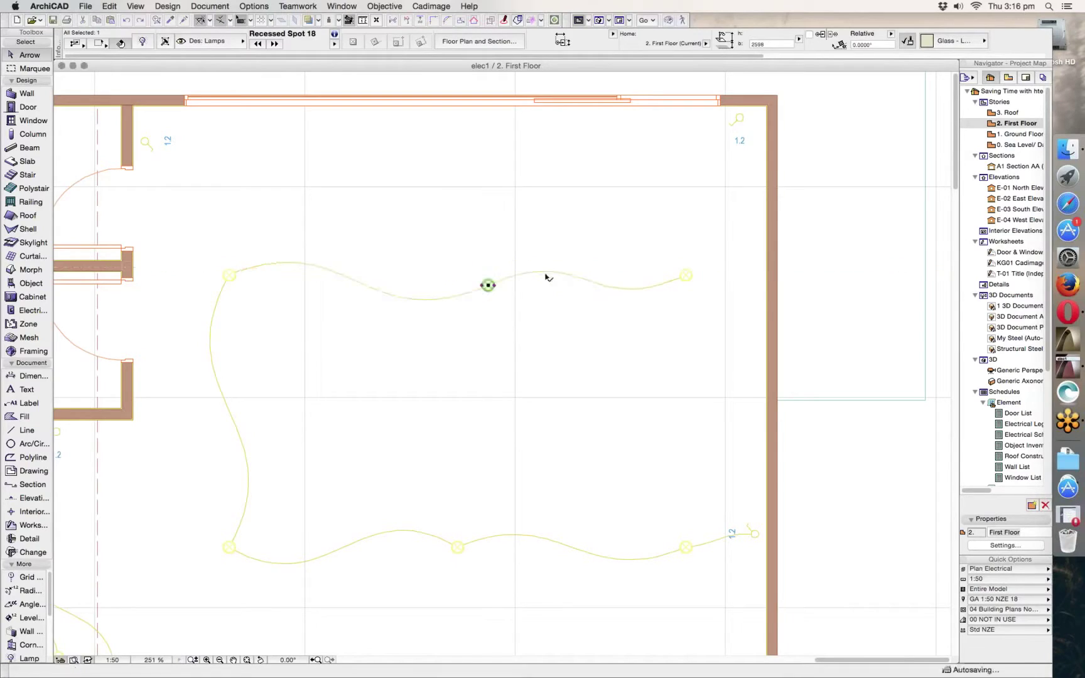
Step: Change the circuit wiring's symbol style to Custom Settings and review the path shape options, keeping Zig-Zag
{"action": "left_click", "coordinate": [548, 274]}
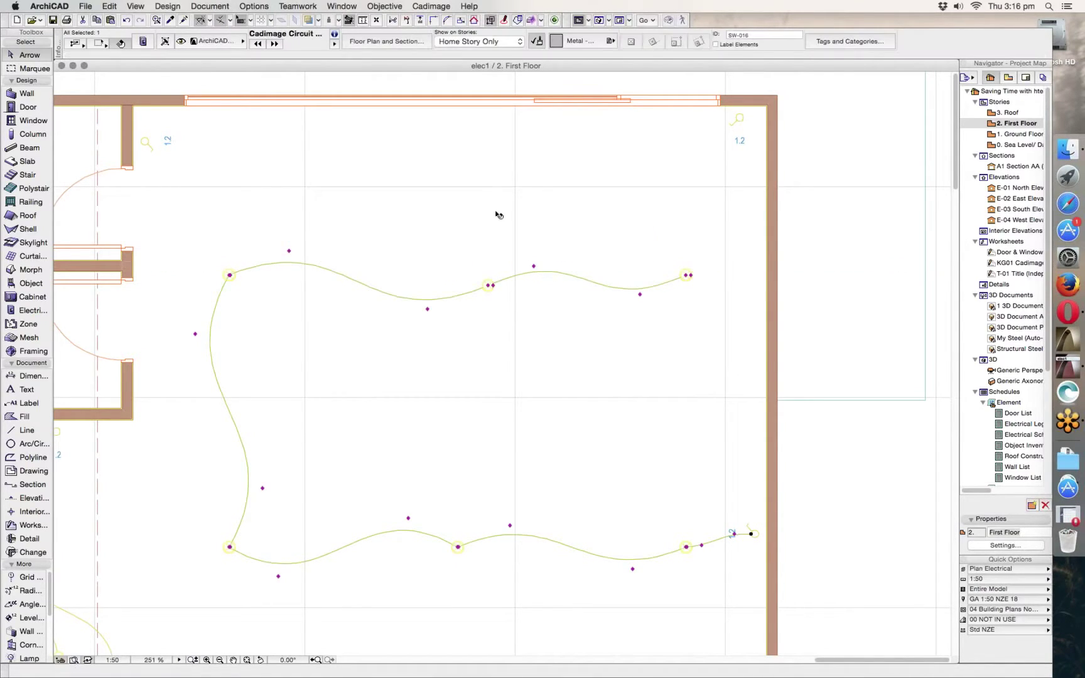
{"action": "left_click", "coordinate": [143, 41]}
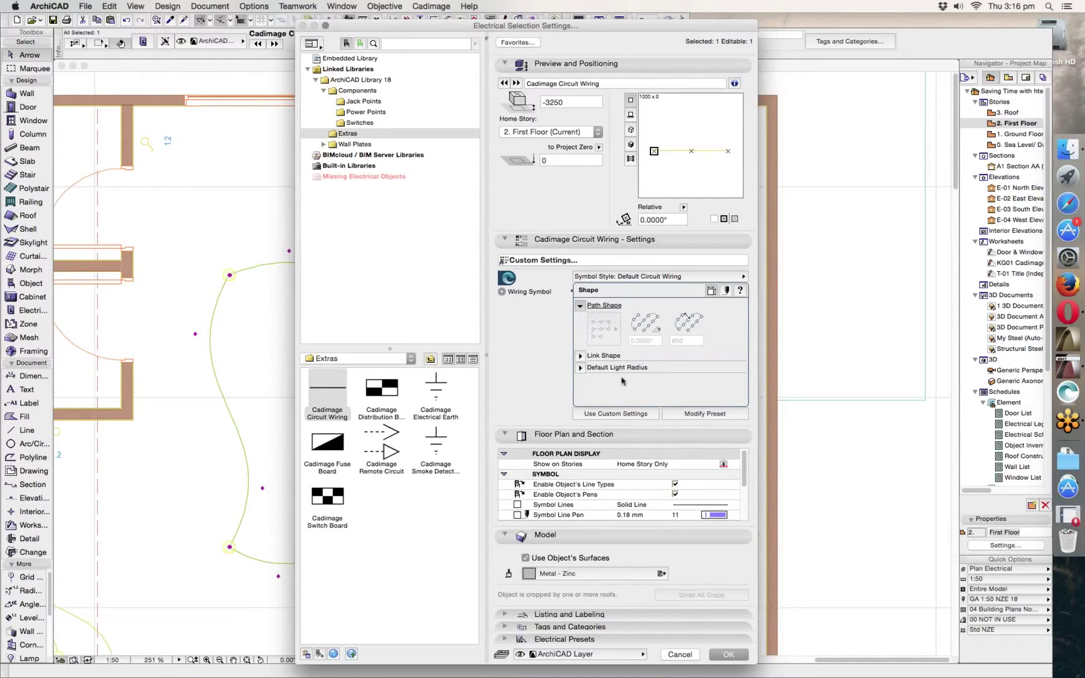
{"action": "left_click", "coordinate": [619, 414]}
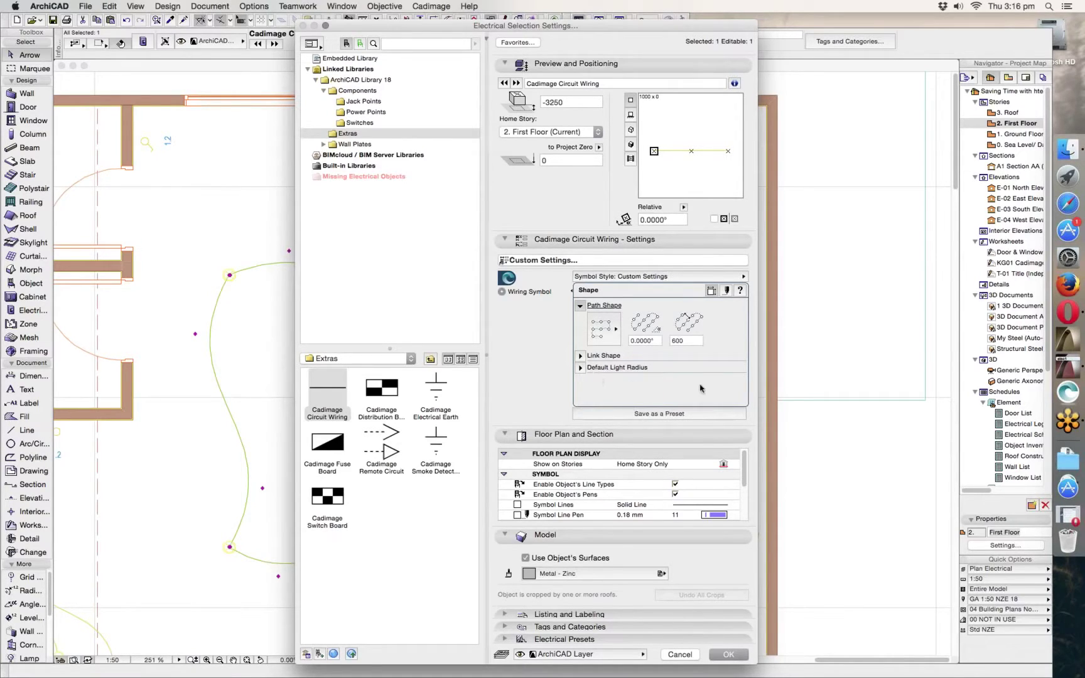
{"action": "left_click", "coordinate": [632, 275]}
{"action": "left_click", "coordinate": [658, 275]}
{"action": "left_click", "coordinate": [736, 276]}
{"action": "left_click", "coordinate": [738, 332]}
{"action": "left_click", "coordinate": [589, 332]}
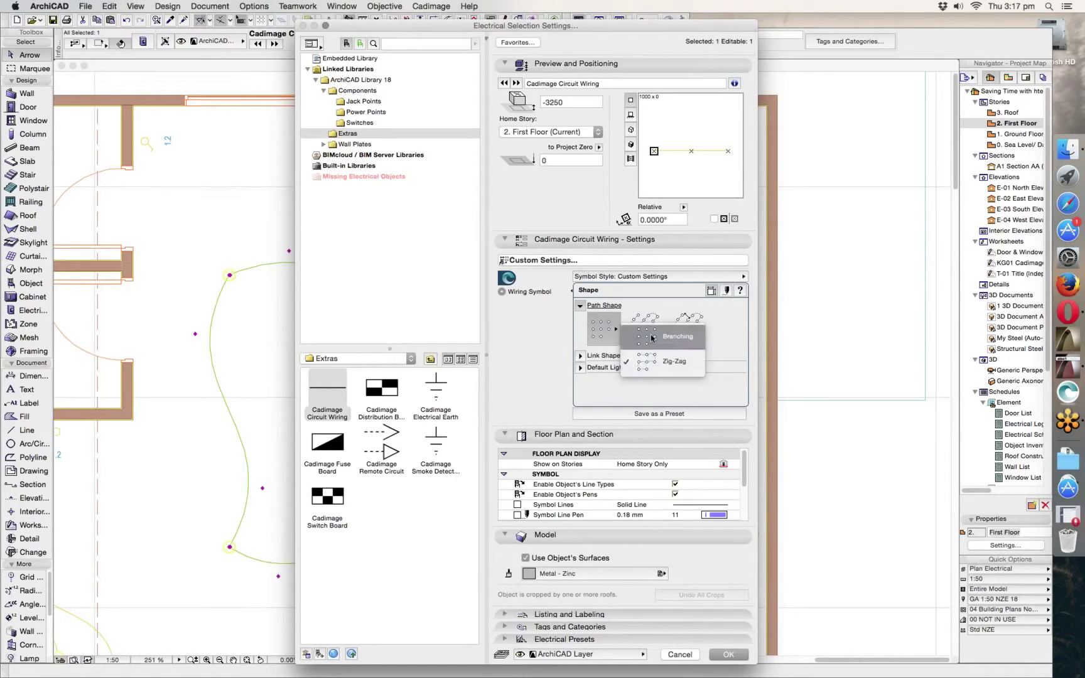
{"action": "left_click", "coordinate": [742, 356]}
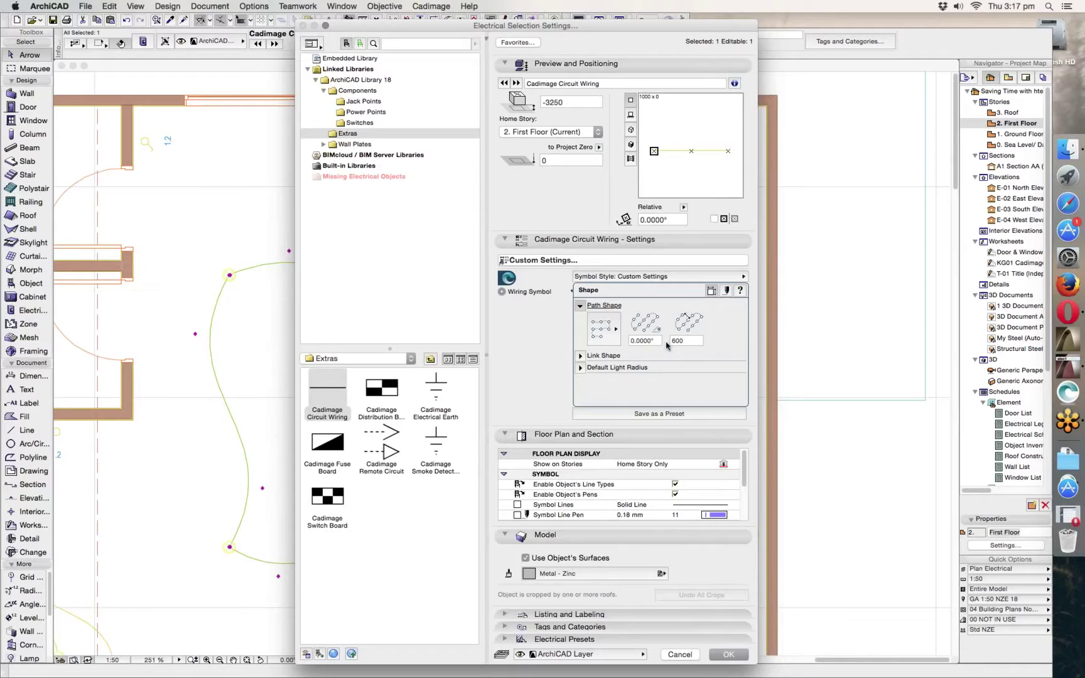
Step: Set the circuit wiring's link shape to Wiggly and apply it to the circuit
{"action": "left_click", "coordinate": [581, 356]}
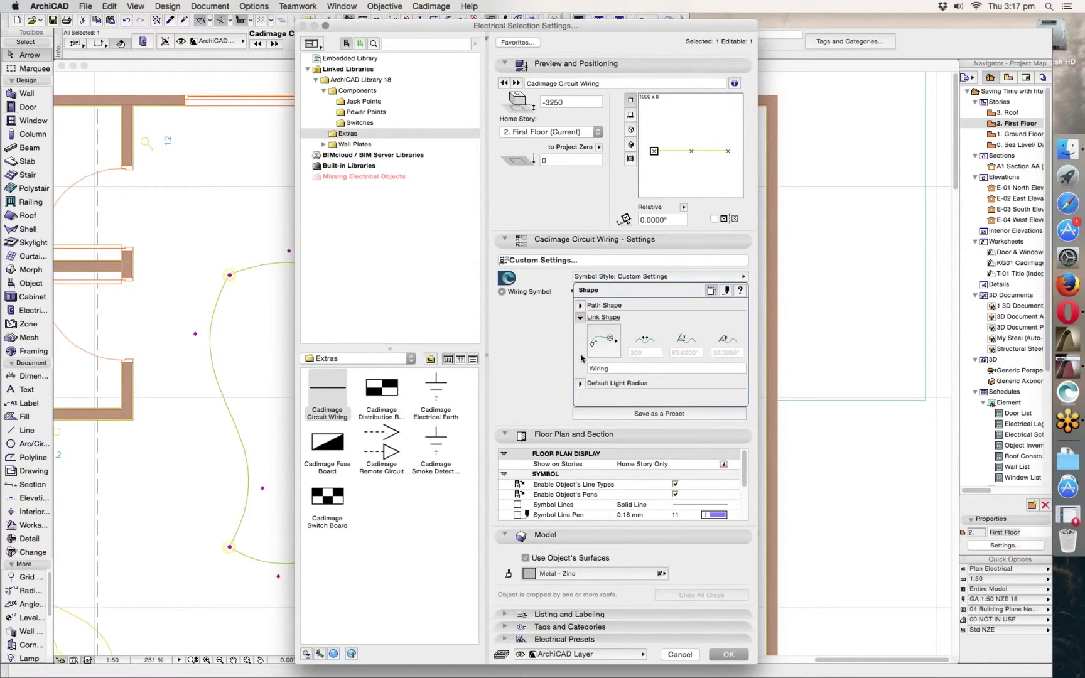
{"action": "left_click", "coordinate": [601, 344]}
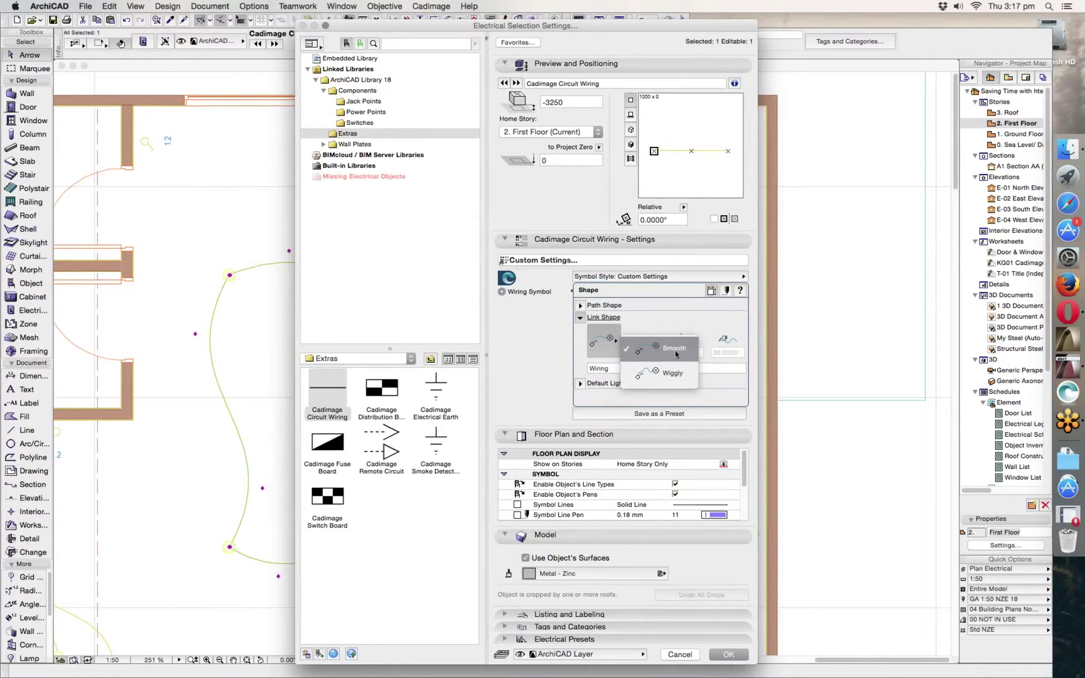
{"action": "left_click", "coordinate": [650, 380]}
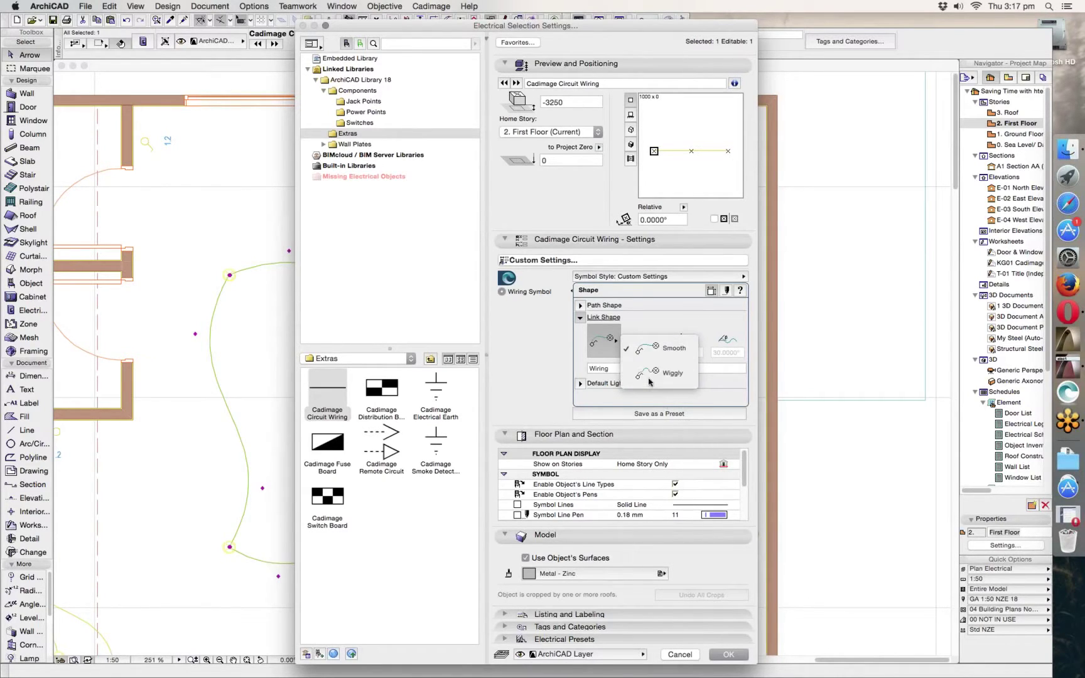
{"action": "left_click", "coordinate": [735, 654]}
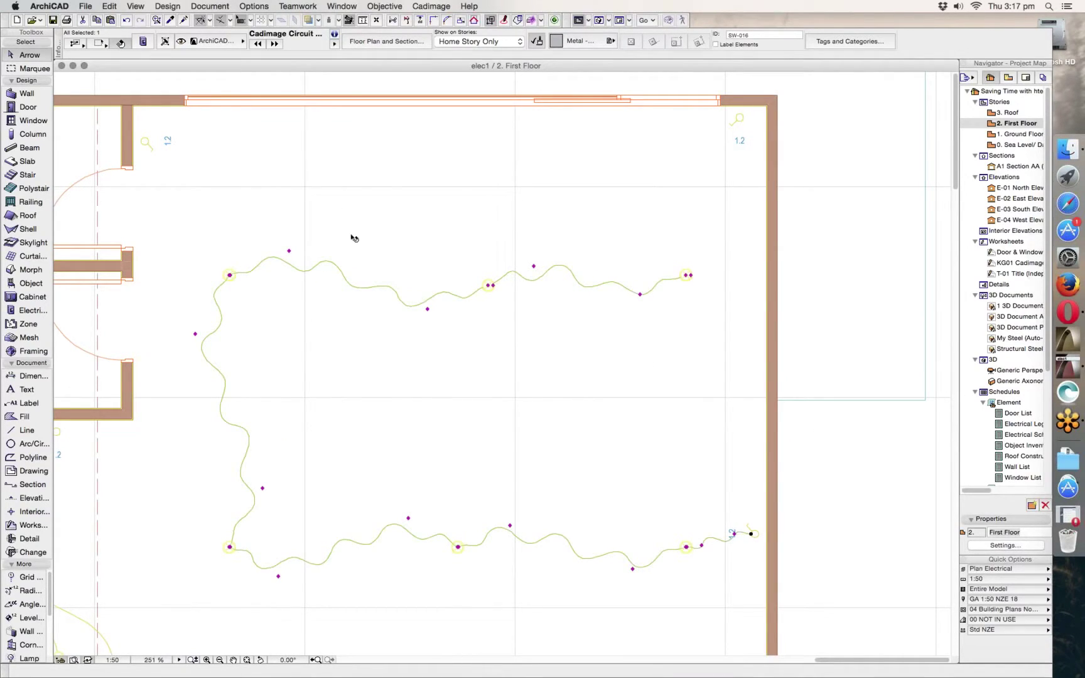
Step: Change the circuit wiring's link shape from Wiggly to Smooth in its custom symbol settings
{"action": "left_click", "coordinate": [144, 43]}
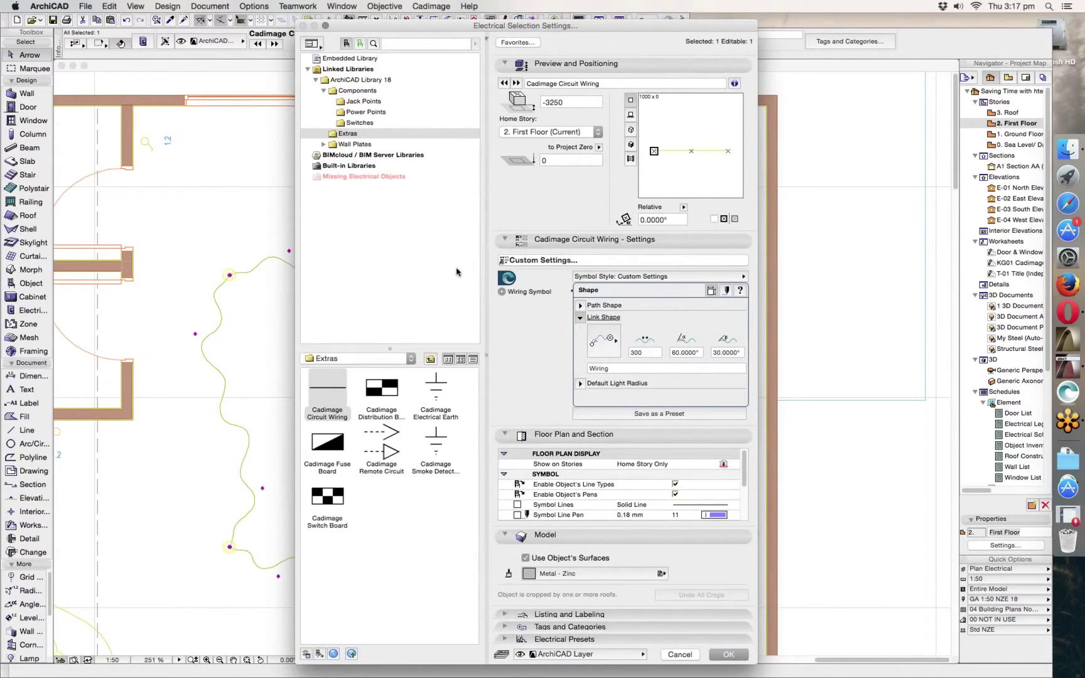
{"action": "left_click", "coordinate": [603, 338]}
{"action": "left_click", "coordinate": [650, 347]}
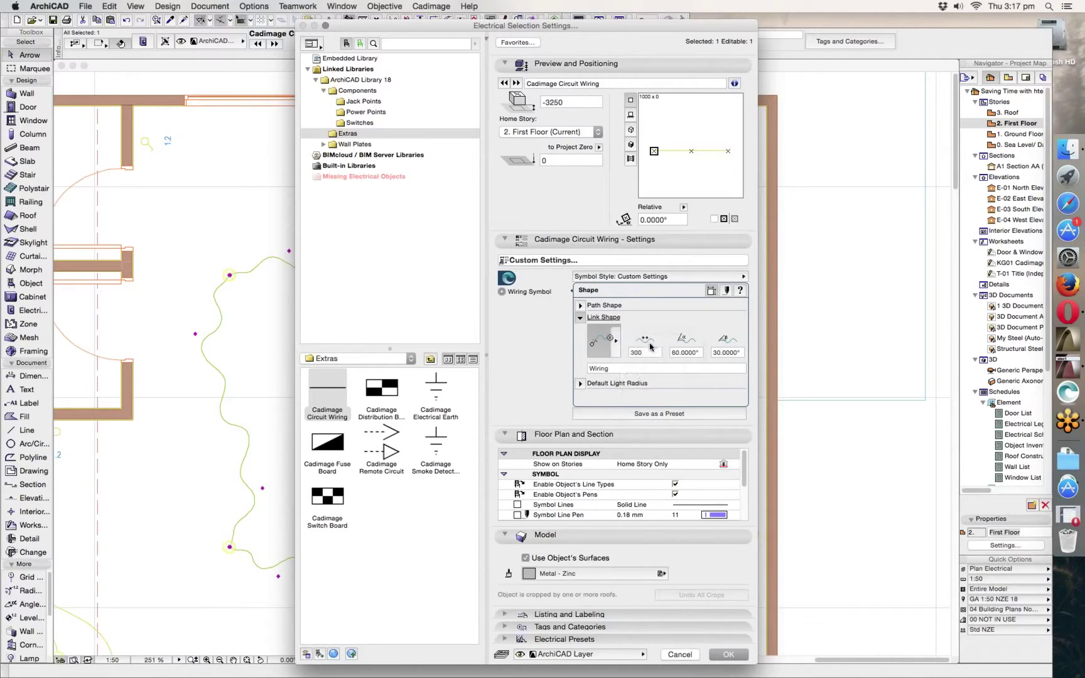
{"action": "left_click", "coordinate": [606, 342]}
{"action": "left_click", "coordinate": [665, 373]}
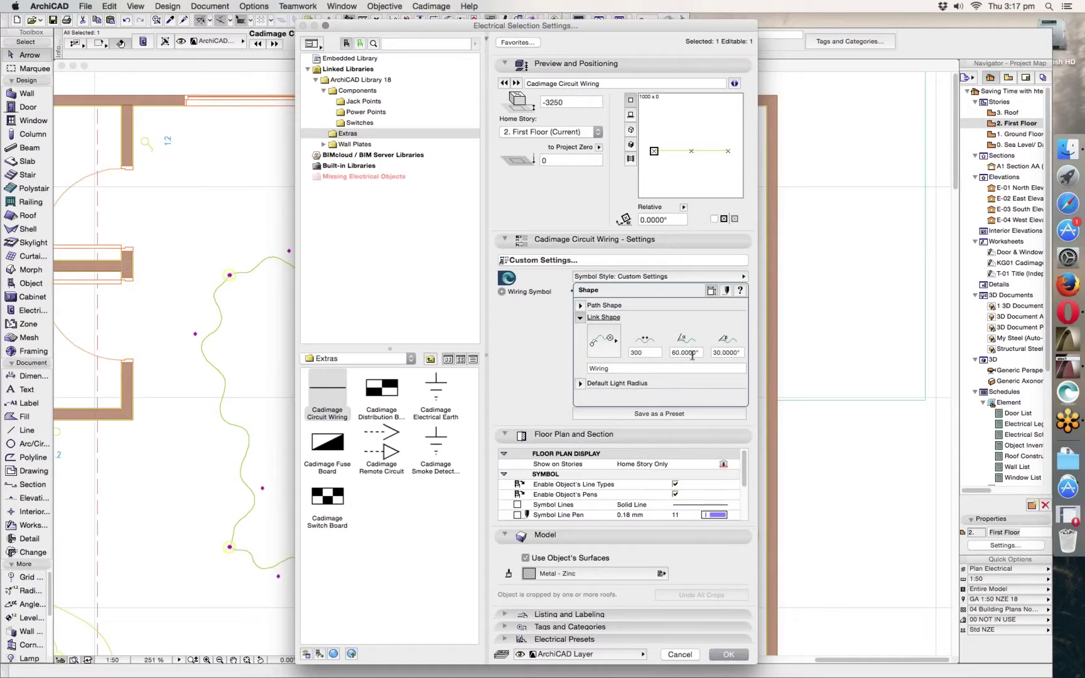
{"action": "left_click", "coordinate": [605, 341]}
{"action": "left_click", "coordinate": [682, 351]}
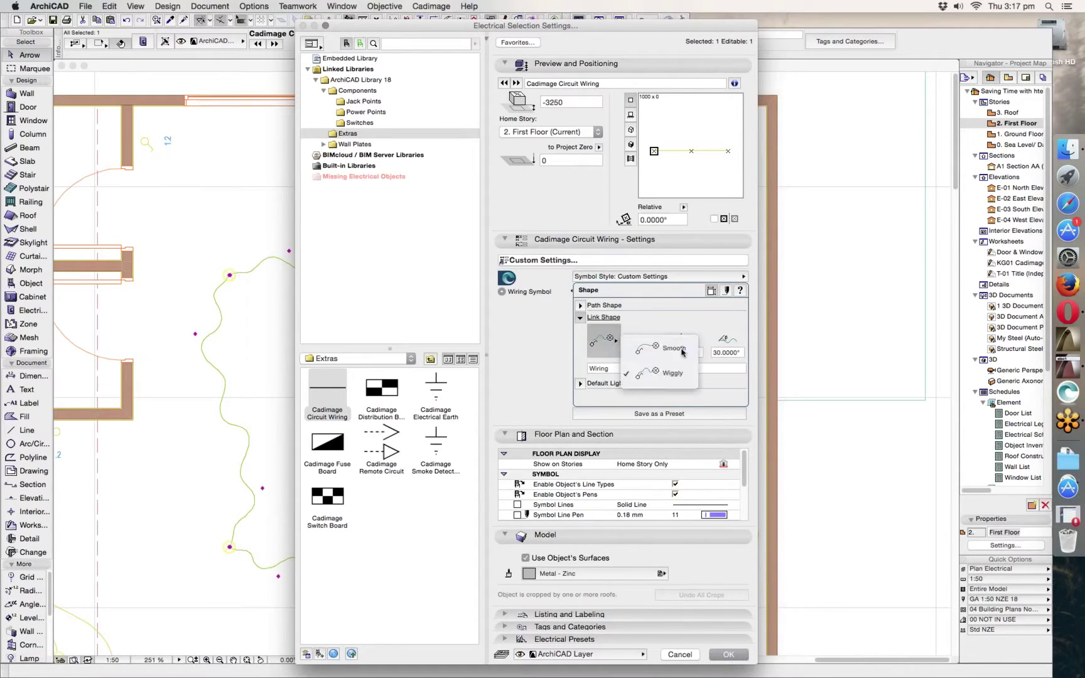
Step: Review the wiring's default light radius, symbol line appearance and path shape, and apply the settings to the circuit
{"action": "left_click", "coordinate": [580, 382]}
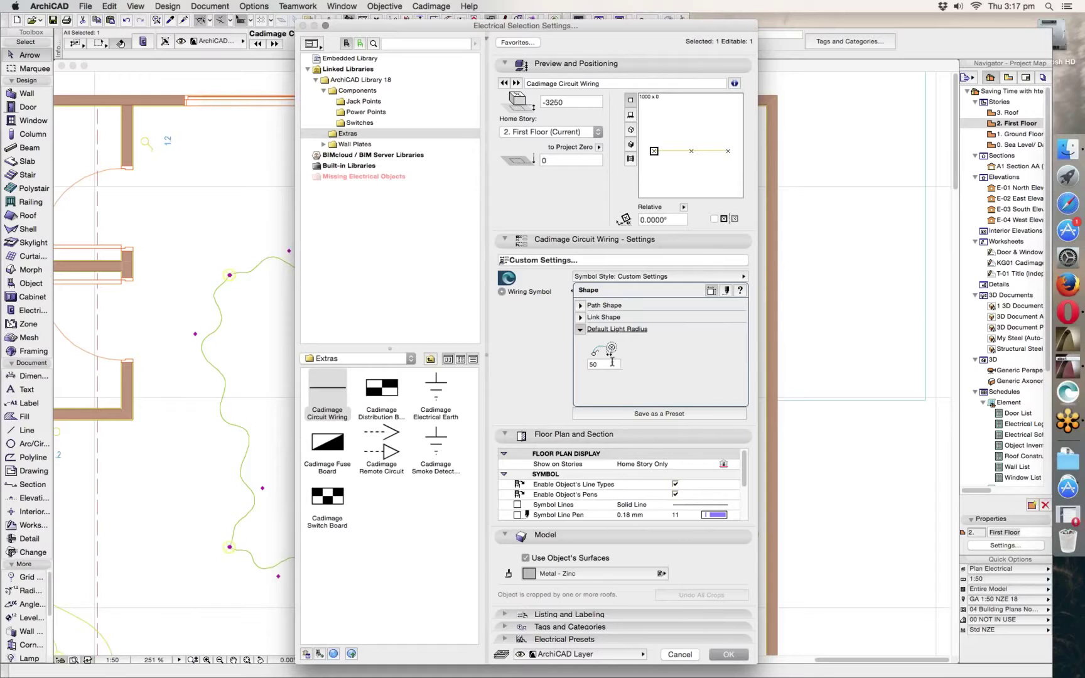
{"action": "left_click", "coordinate": [727, 290]}
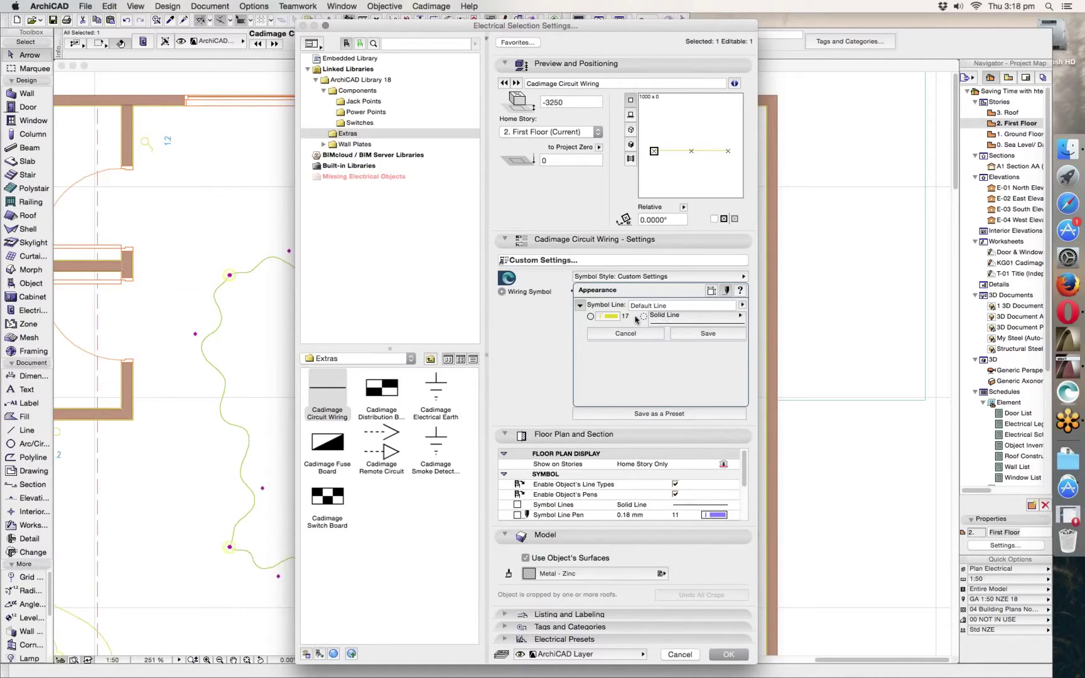
{"action": "left_click", "coordinate": [710, 291]}
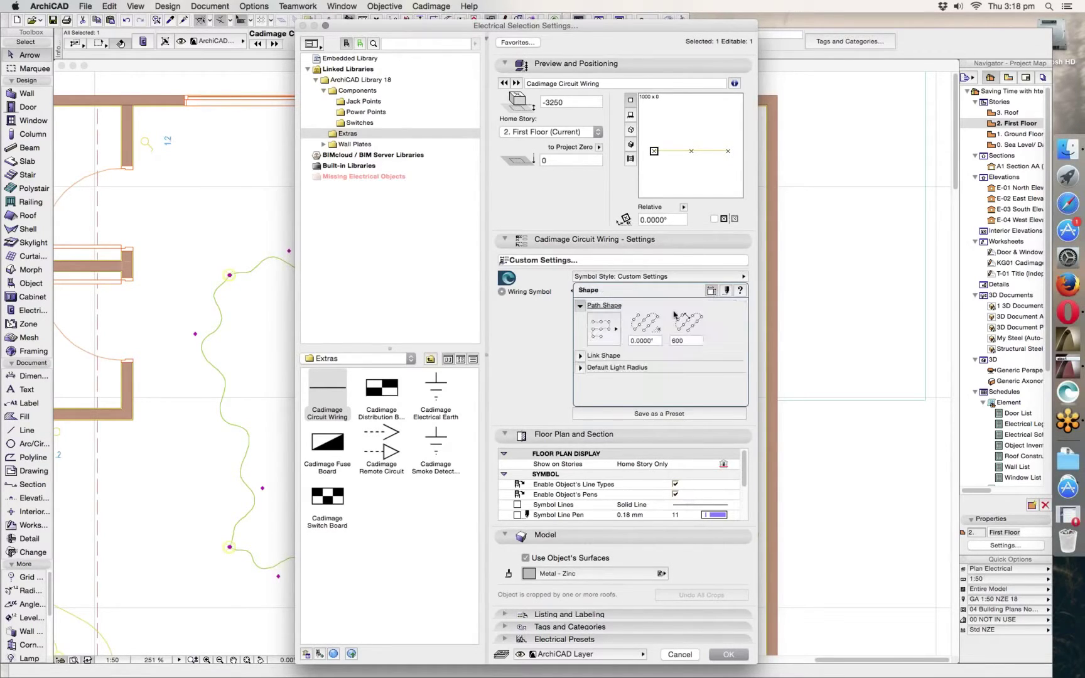
{"action": "left_click", "coordinate": [728, 654]}
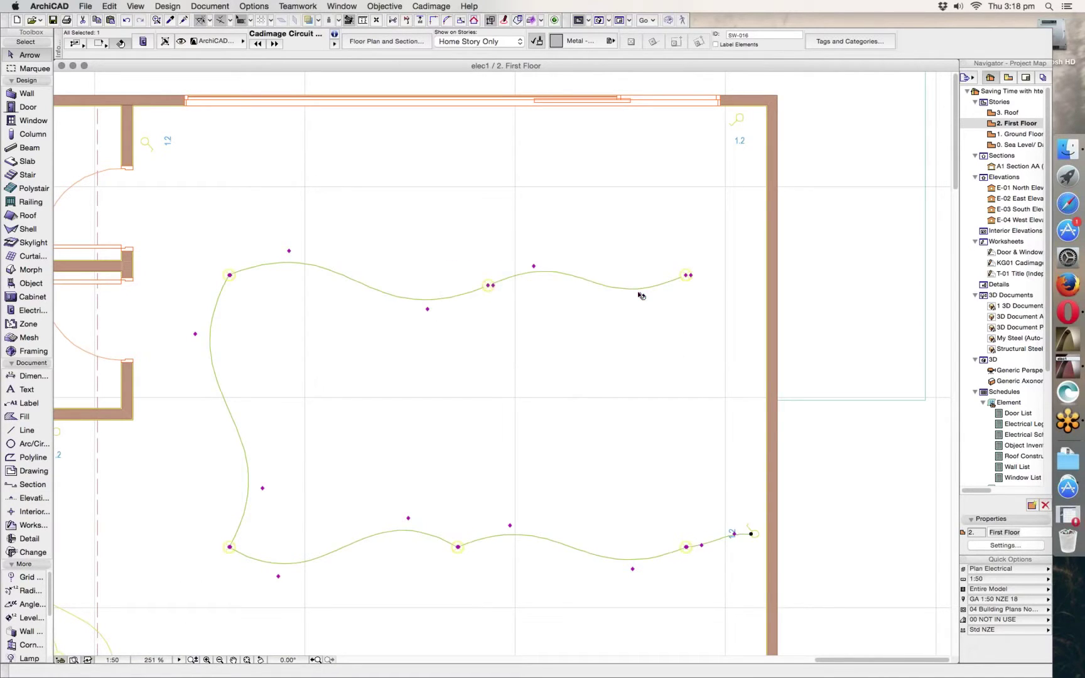
Step: Stretch both tangent handles of the link between the upper row's middle and right-hand spotlights outward, the middle one to about X 296, Y 537
{"action": "left_click", "coordinate": [641, 295]}
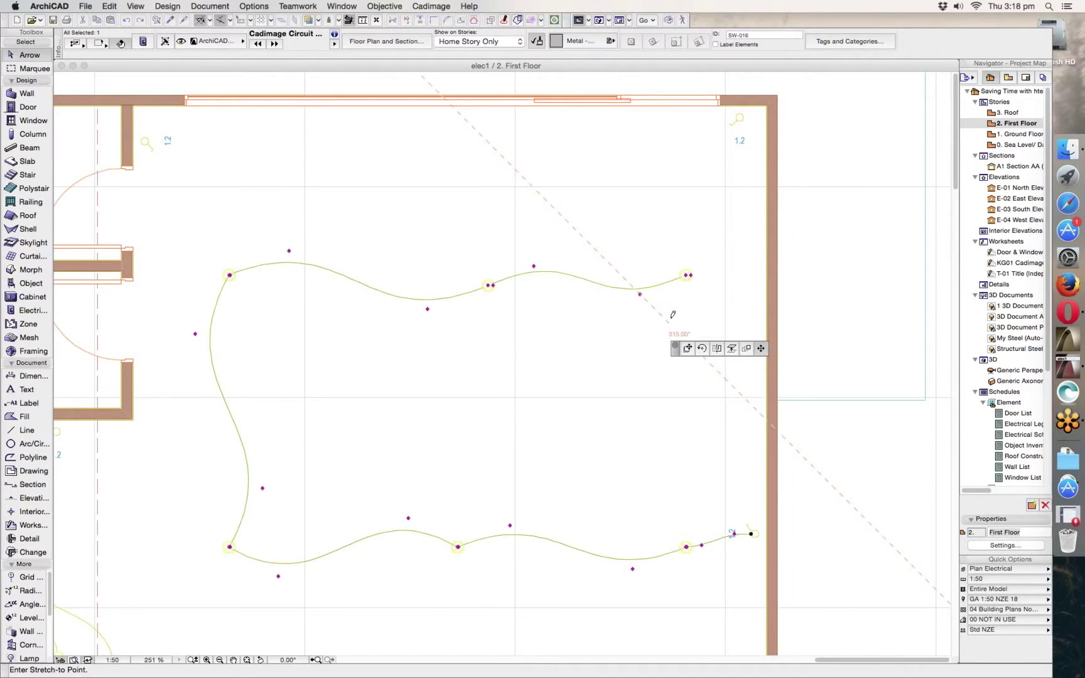
{"action": "left_click", "coordinate": [653, 336]}
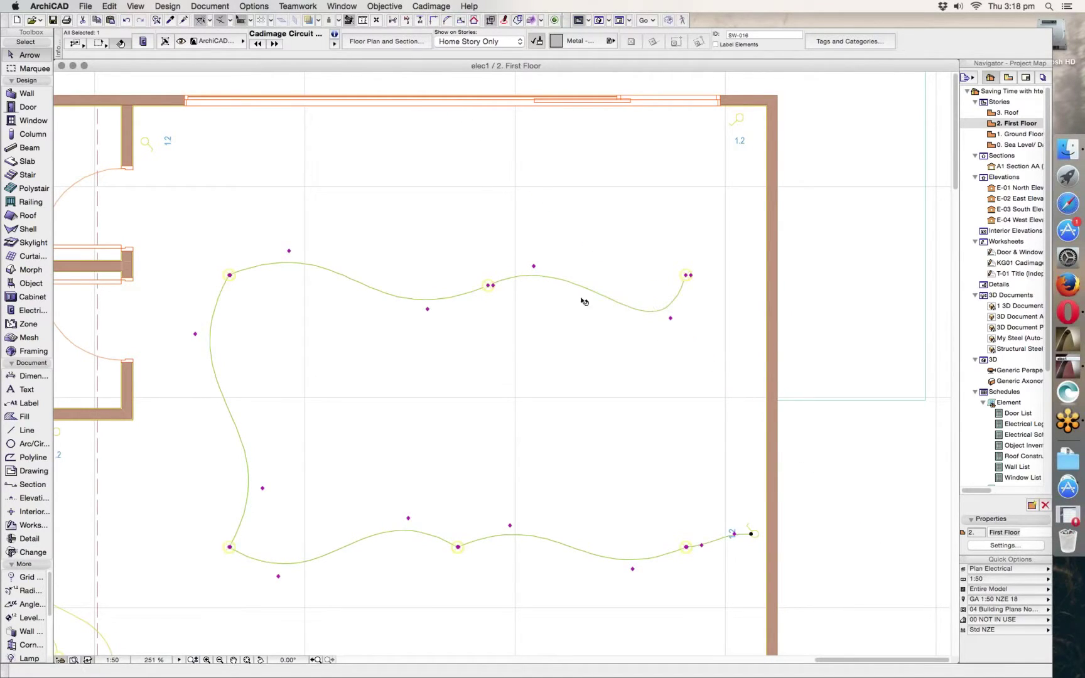
{"action": "left_click", "coordinate": [535, 267]}
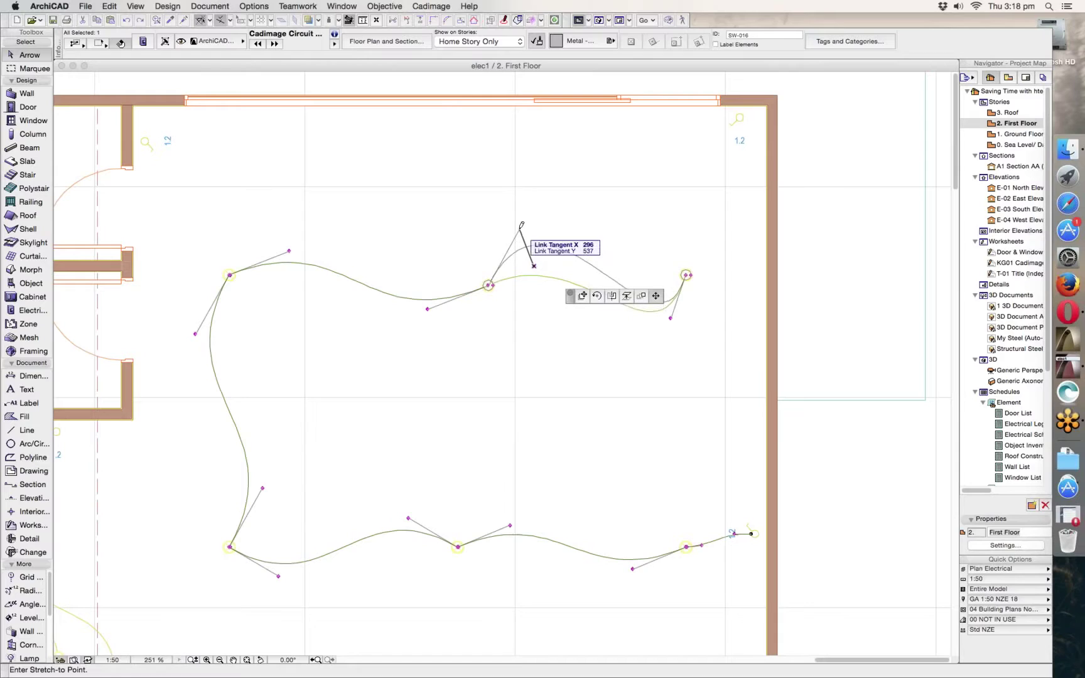
{"action": "left_click", "coordinate": [521, 230]}
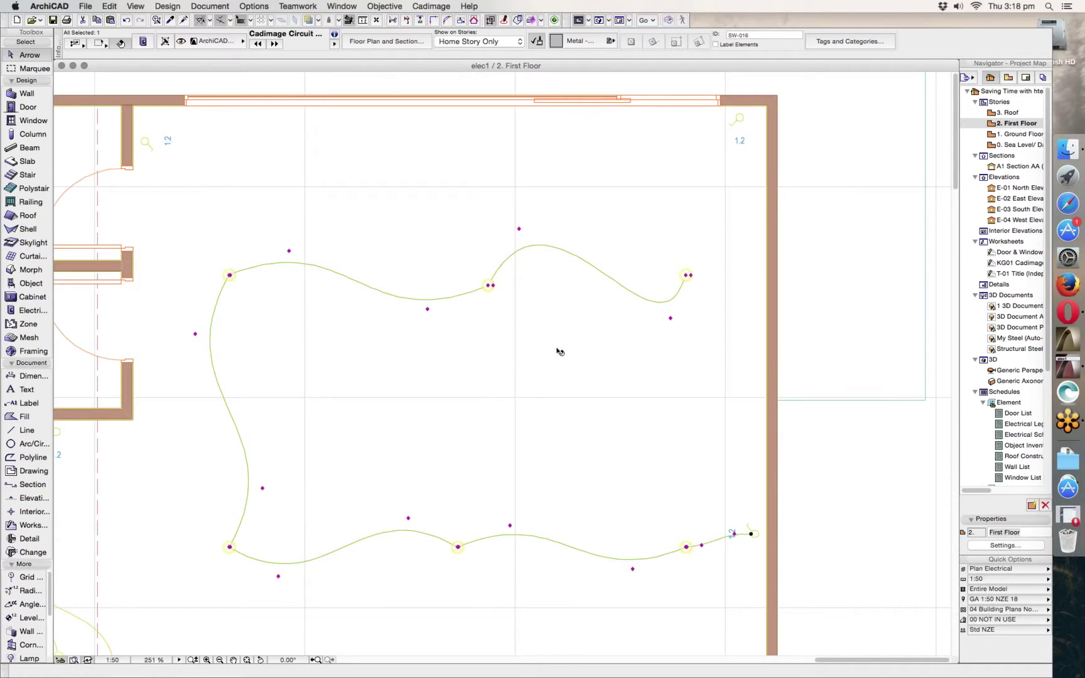
Step: Move the upper row's middle spotlight down towards the switch wall, up and away from it, and to slightly below the outer spotlights' level
{"action": "left_click", "coordinate": [485, 336]}
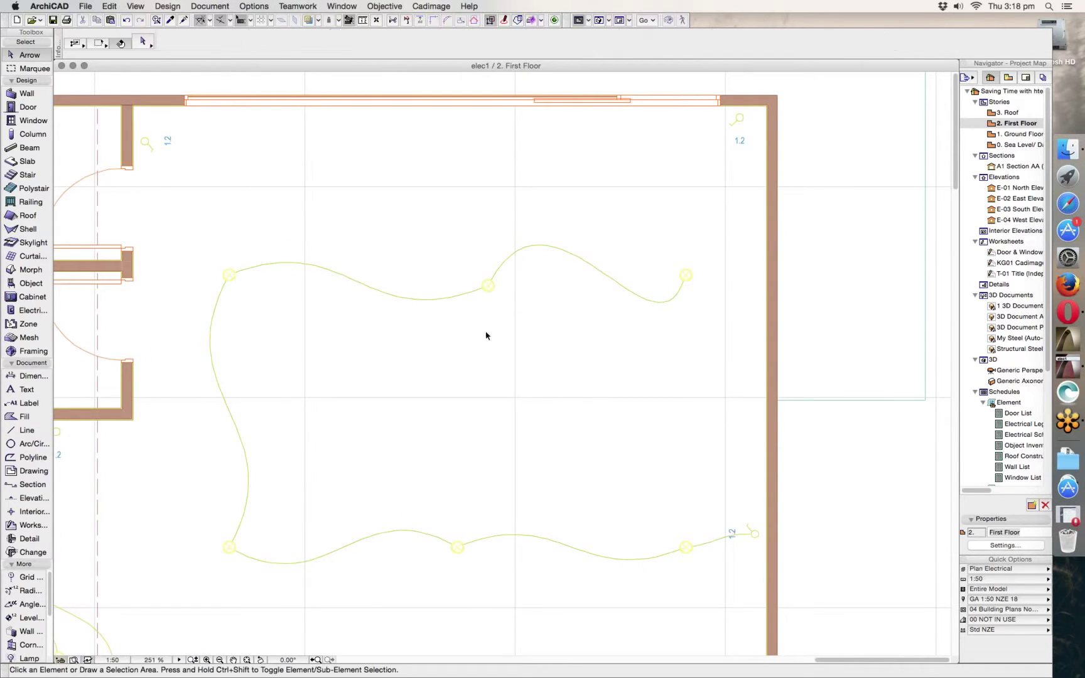
{"action": "left_click", "coordinate": [488, 286]}
{"action": "left_click", "coordinate": [487, 286]}
{"action": "left_click", "coordinate": [525, 325]}
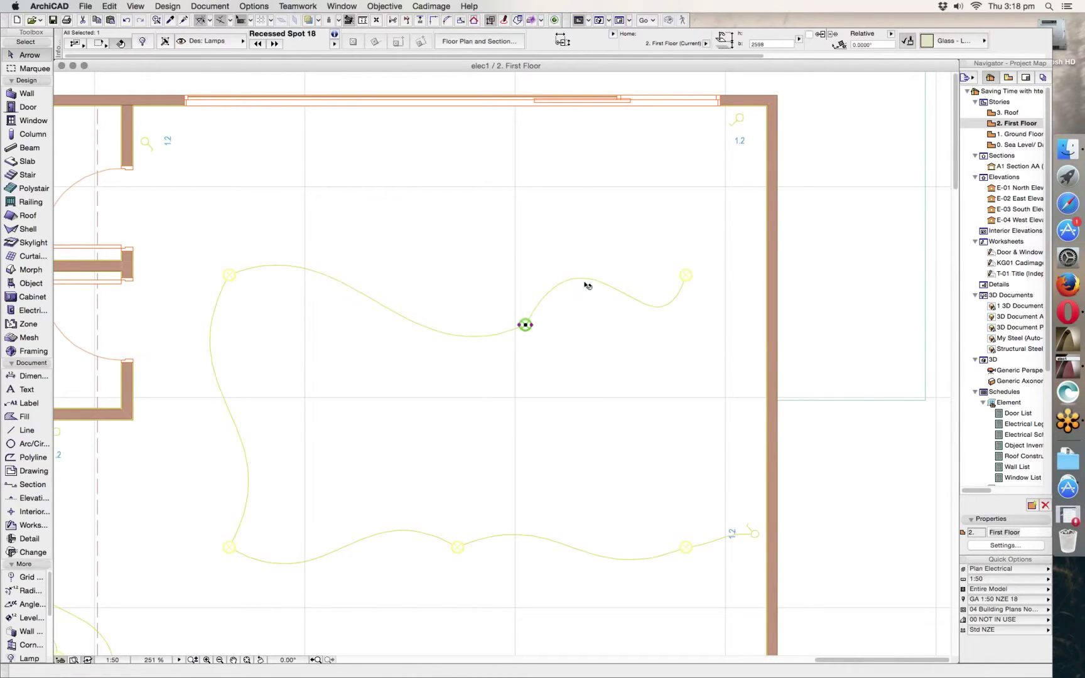
{"action": "left_click", "coordinate": [525, 325]}
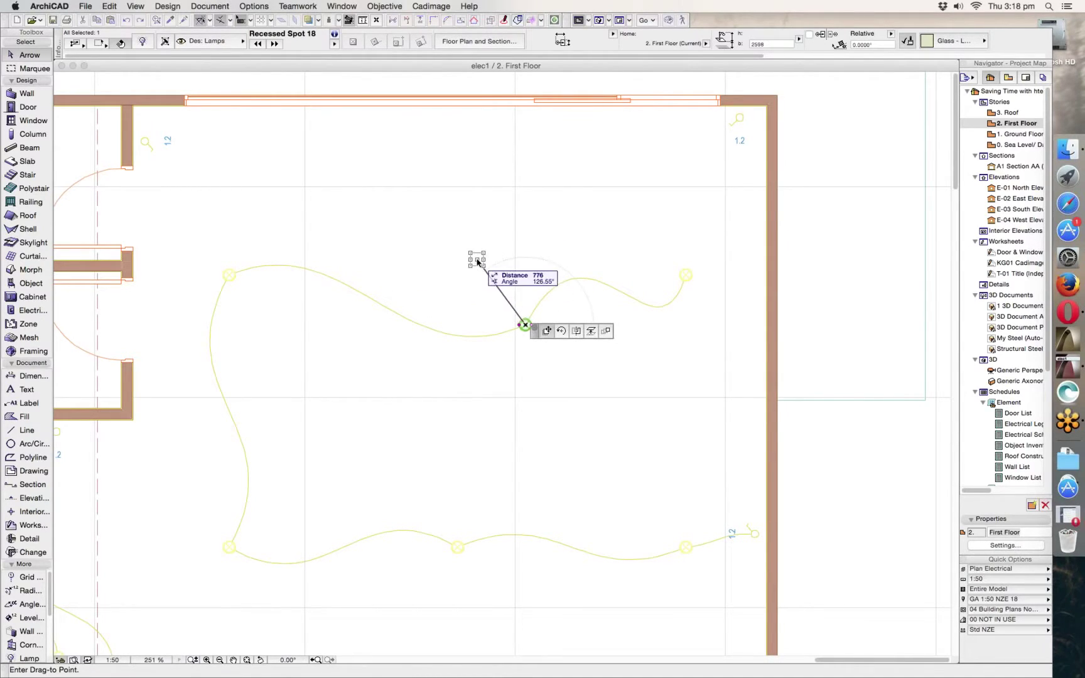
{"action": "left_click", "coordinate": [476, 260]}
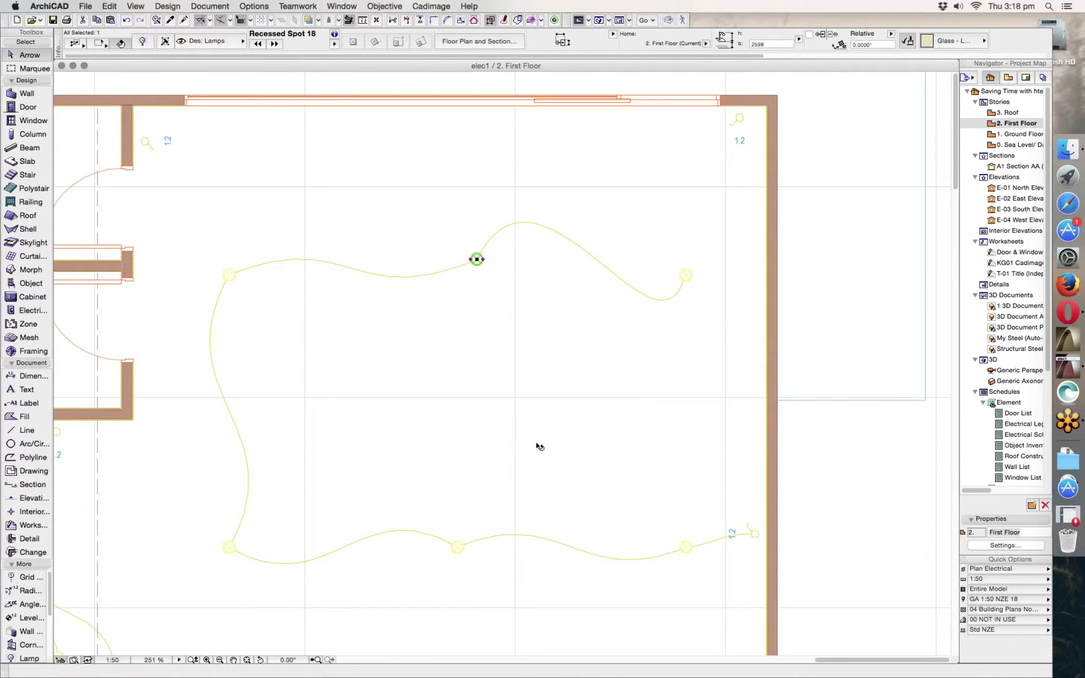
{"action": "left_click", "coordinate": [477, 260]}
{"action": "left_click", "coordinate": [487, 285]}
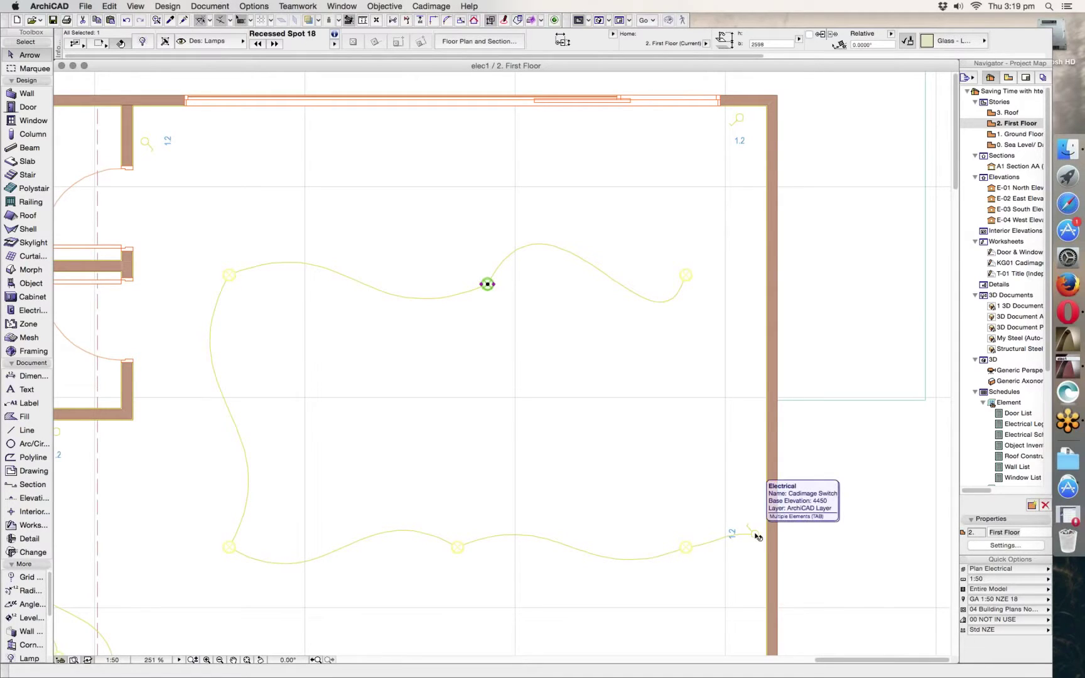
Step: Delete the circuit wiring and select the six spotlights together with the lower switch on the right-hand wall
{"action": "left_click", "coordinate": [752, 533]}
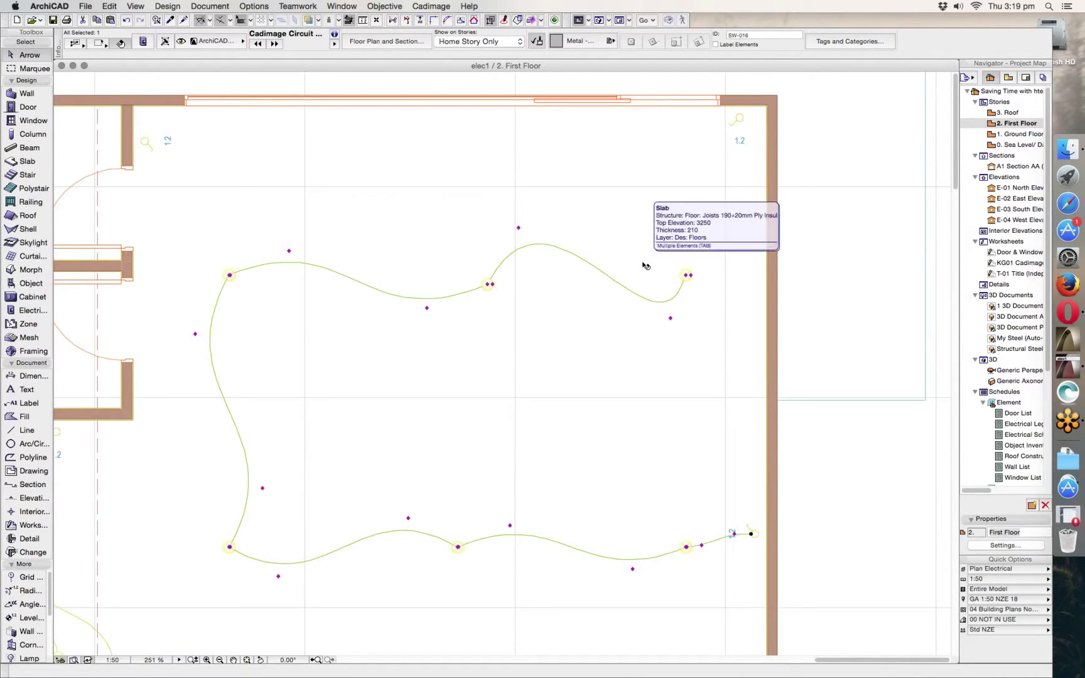
{"action": "key", "text": "Delete"}
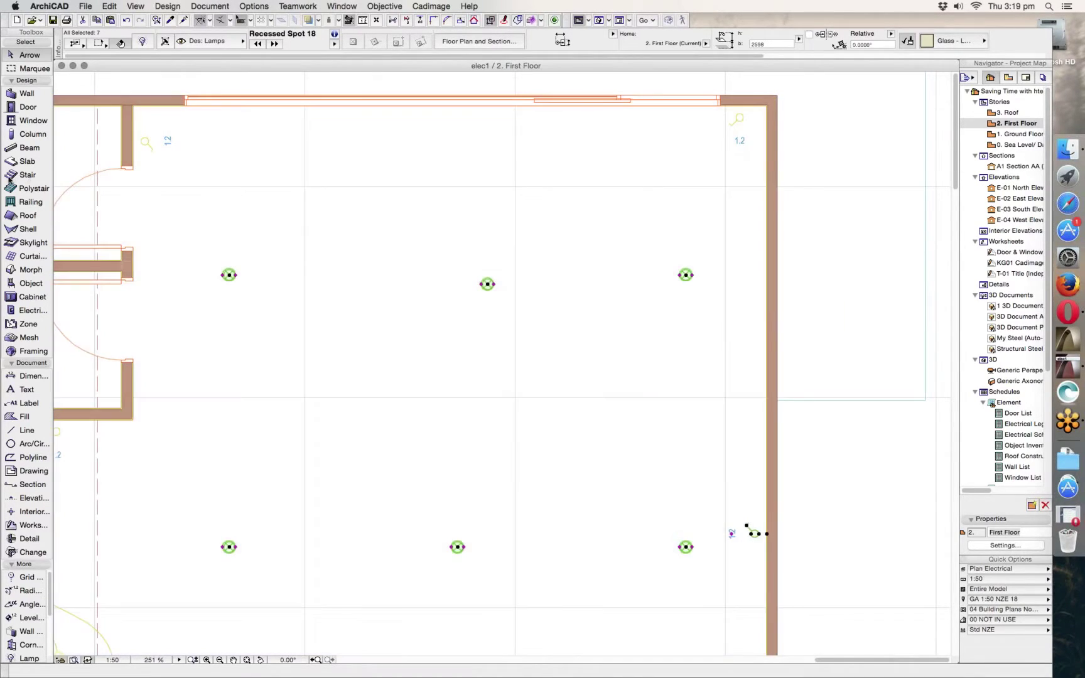
{"action": "left_click", "coordinate": [10, 181]}
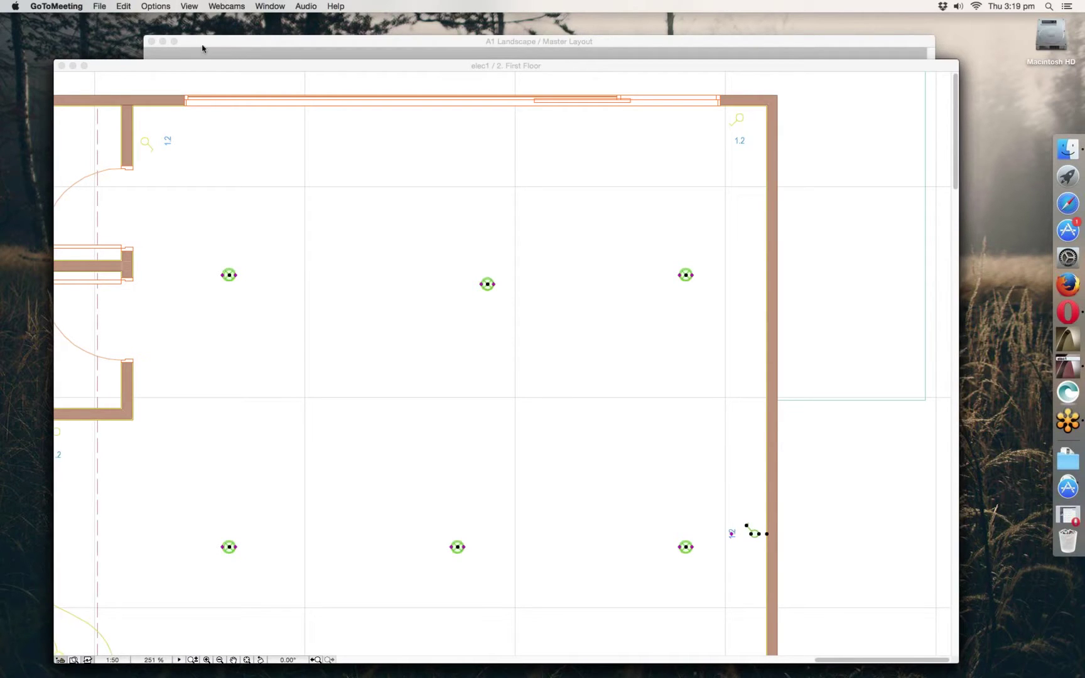
{"action": "left_click", "coordinate": [290, 73]}
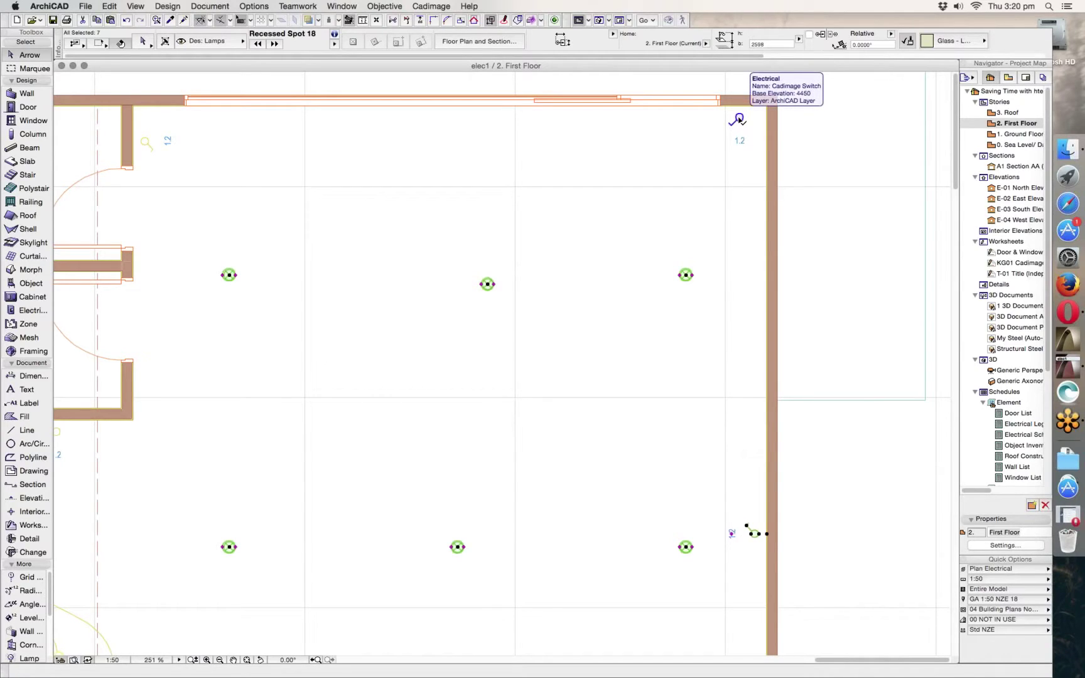
Step: Add the switch in the room's upper right corner to the selection and place a circuit linking both switches and all six spotlights
{"action": "left_click", "coordinate": [738, 120], "text": "shift"}
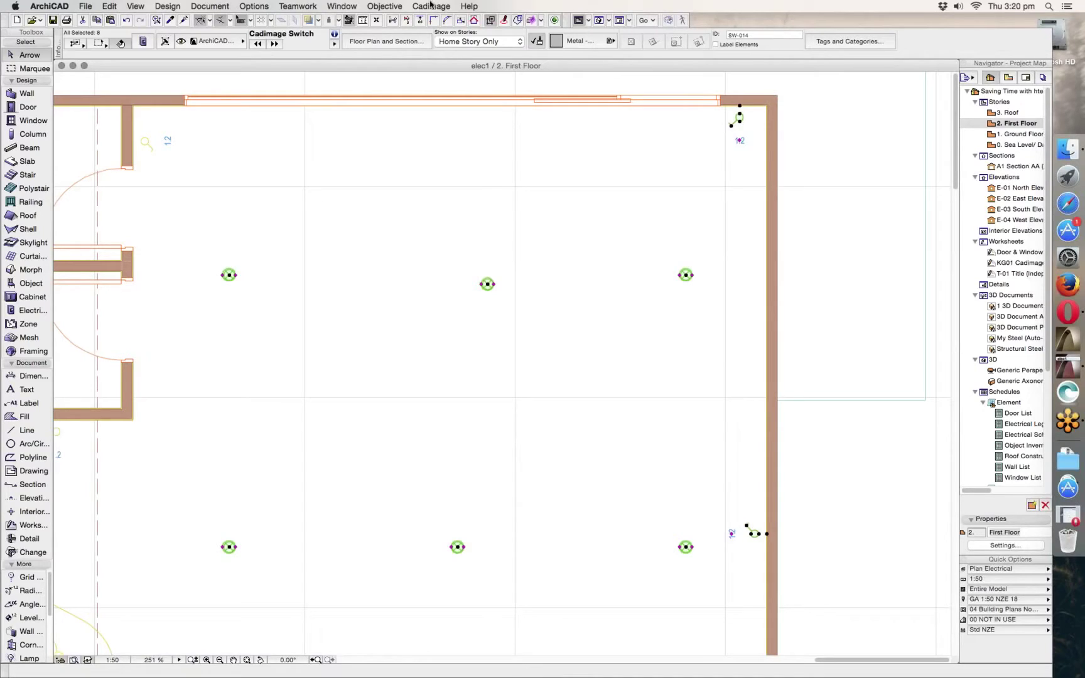
{"action": "left_click", "coordinate": [431, 6]}
{"action": "mouse_move", "coordinate": [465, 74]}
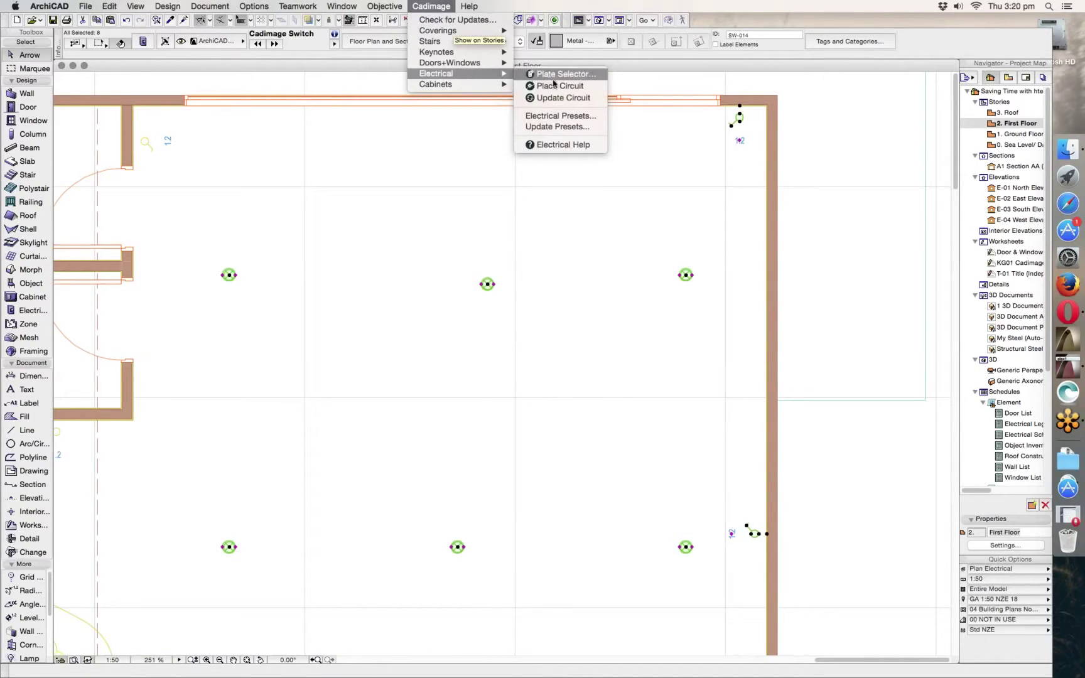
{"action": "left_click", "coordinate": [560, 86]}
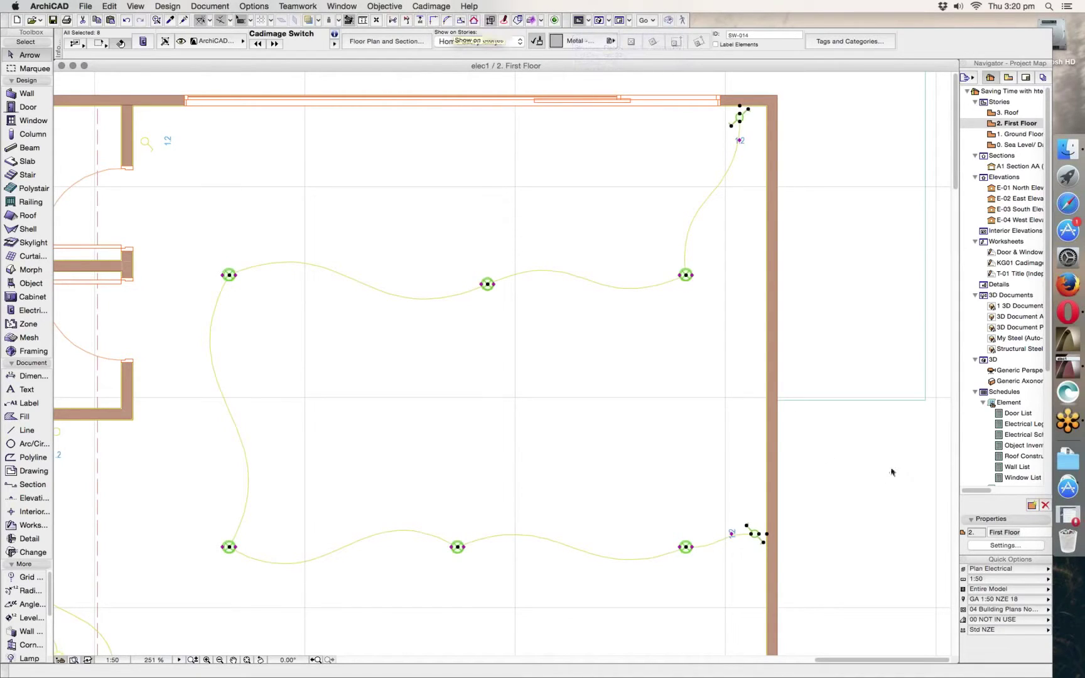
{"action": "left_click", "coordinate": [874, 449]}
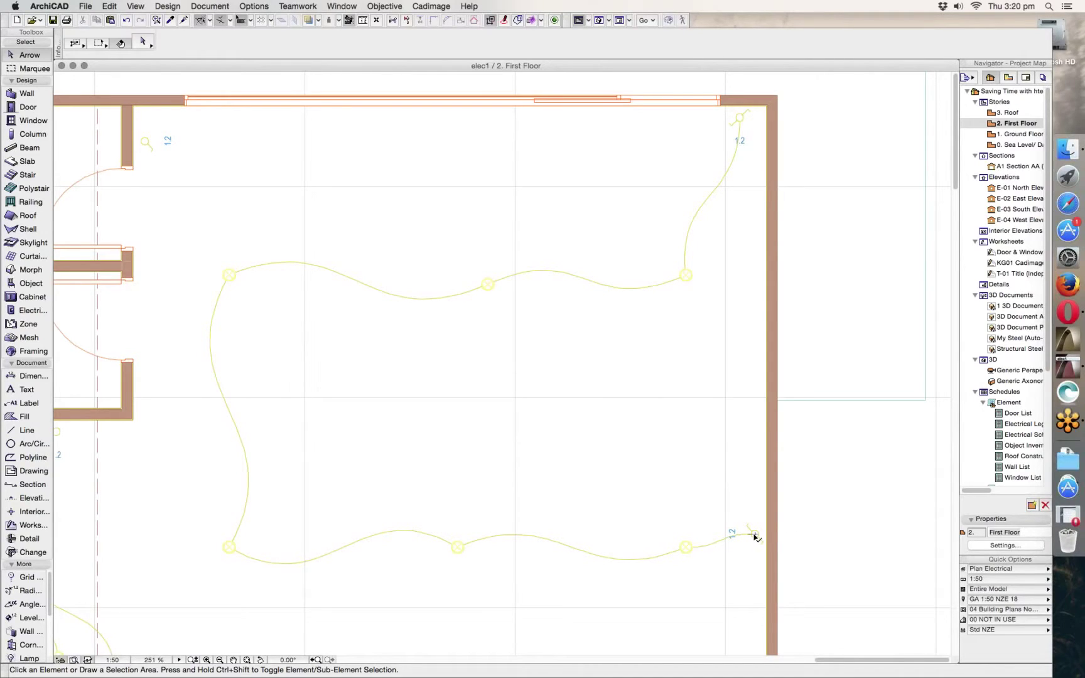
Step: Examine the wiring specifications of the lower switch on the right-hand wall and leave its settings without changes
{"action": "mouse_move", "coordinate": [756, 535]}
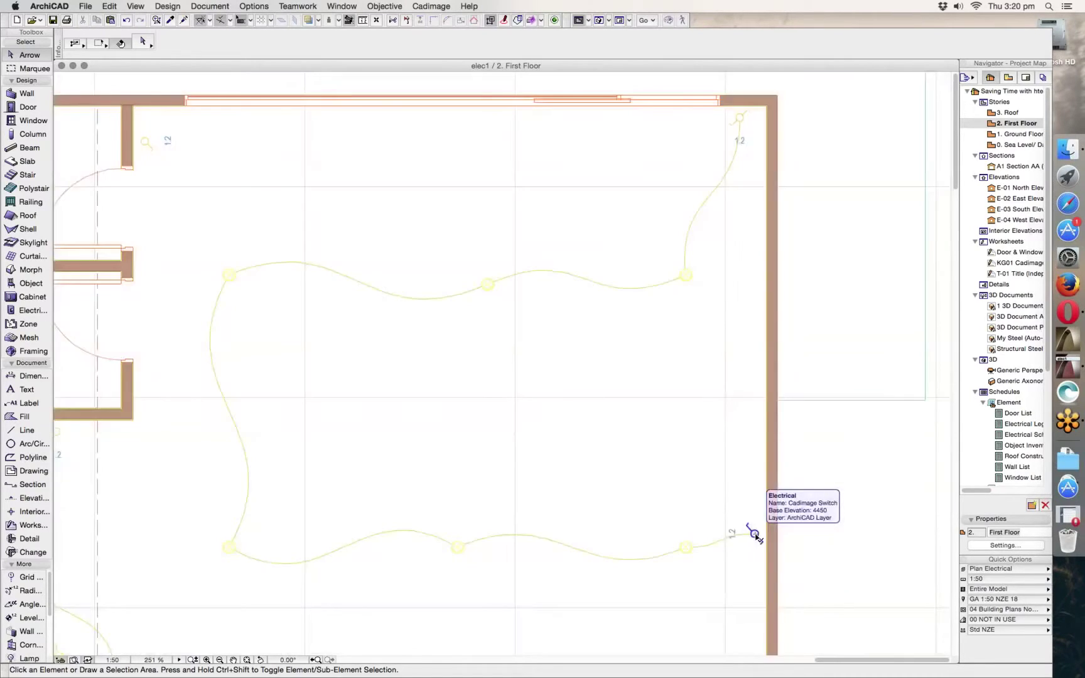
{"action": "left_click", "coordinate": [755, 534]}
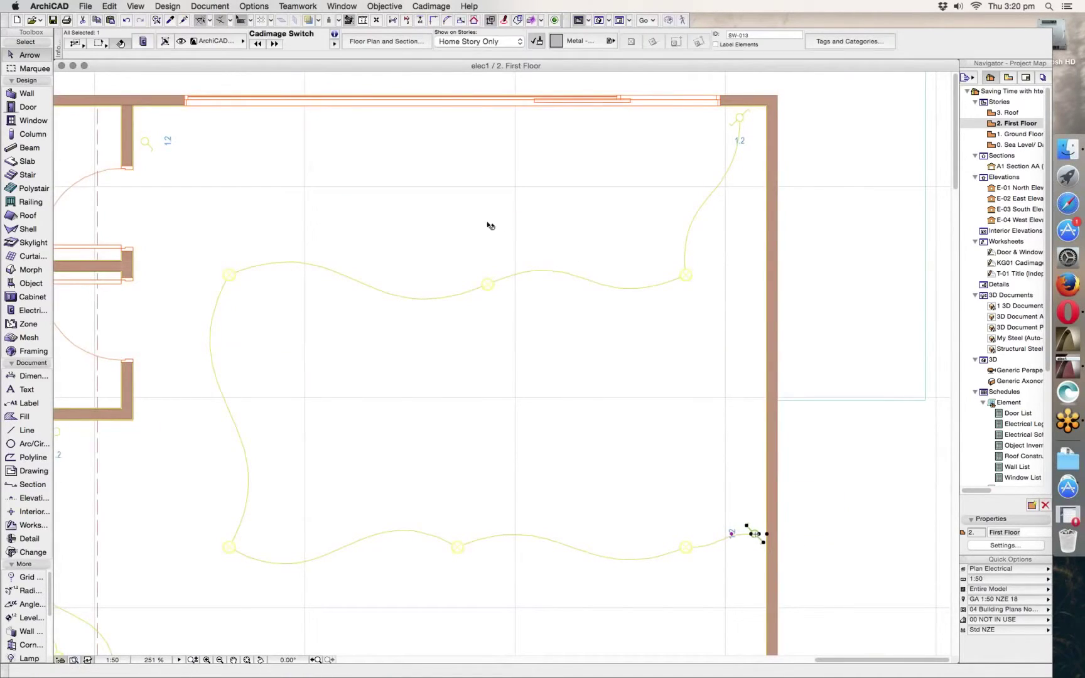
{"action": "left_click", "coordinate": [144, 42]}
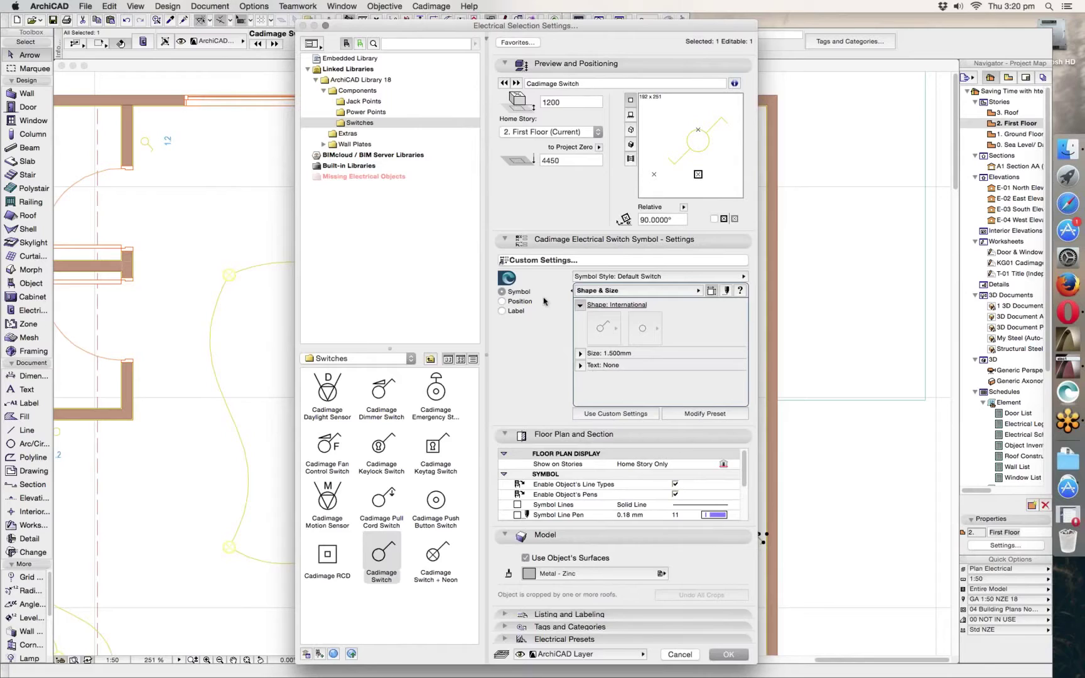
{"action": "left_click", "coordinate": [664, 292]}
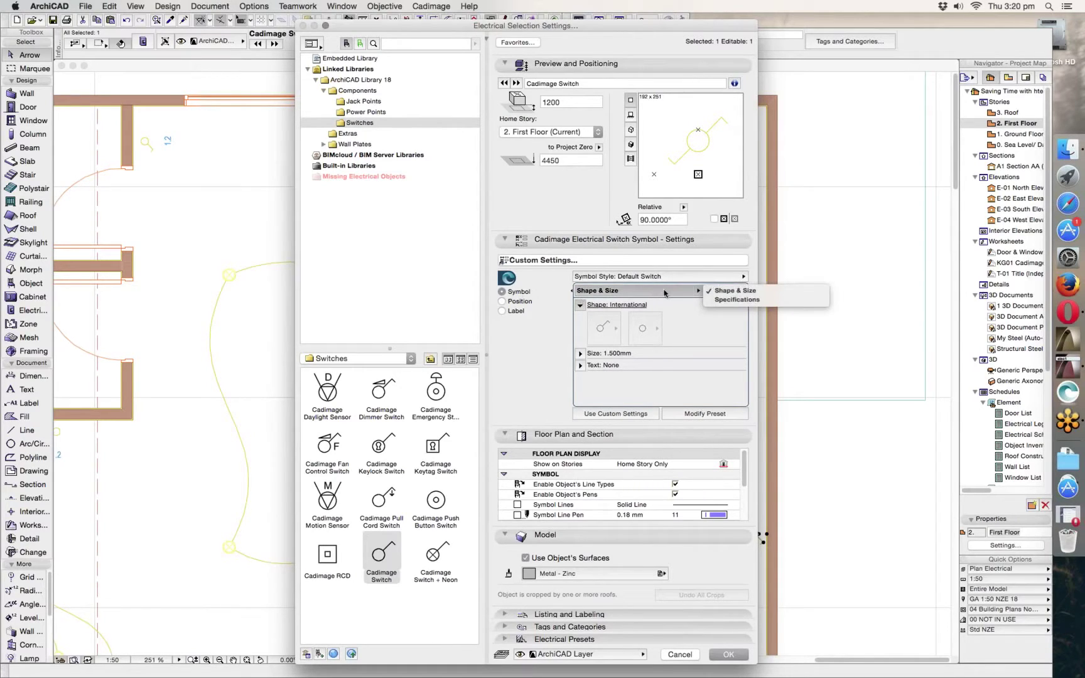
{"action": "left_click", "coordinate": [736, 300]}
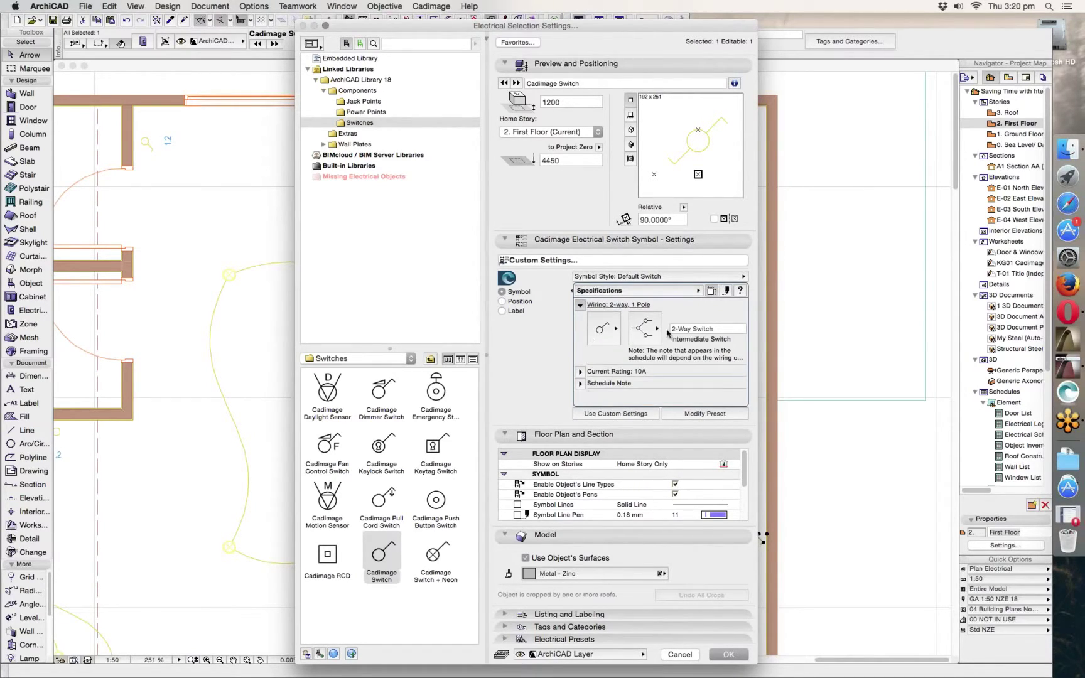
{"action": "left_click", "coordinate": [680, 654]}
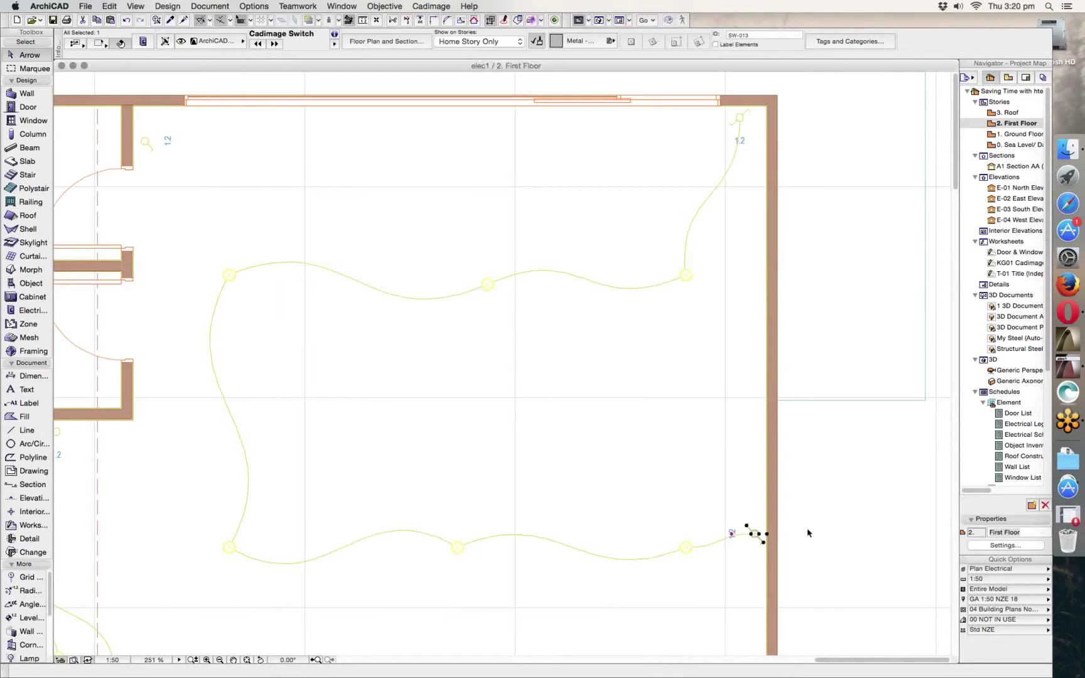
{"action": "left_click", "coordinate": [788, 536]}
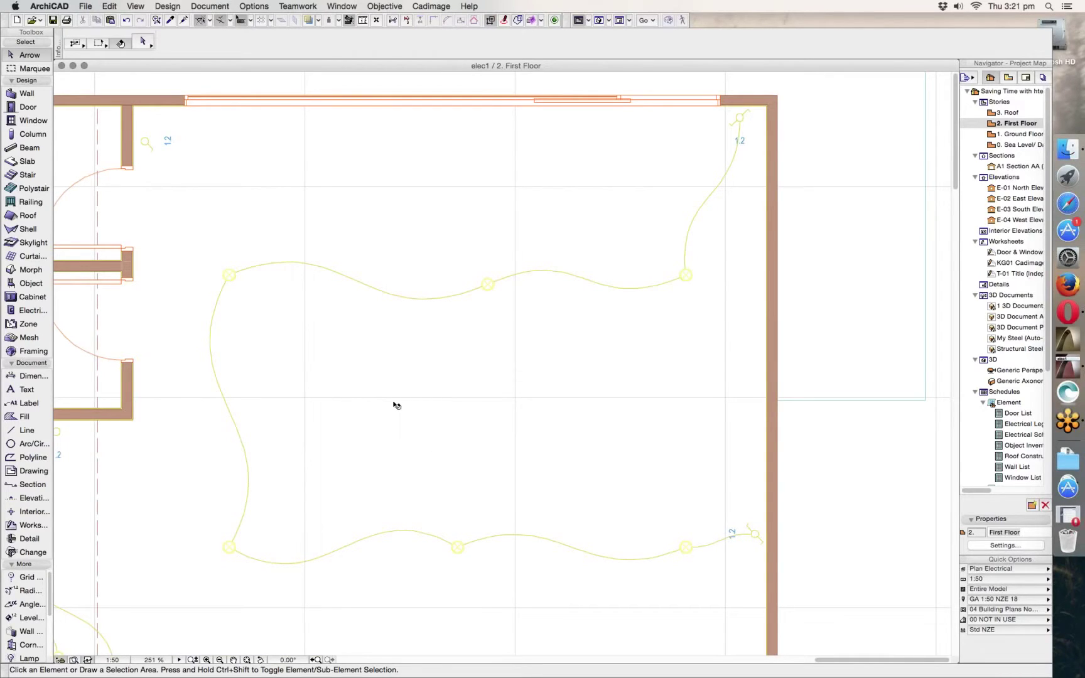
Step: Place a Cadimage Switch on the inner face of the left wall in the upper-left room
{"action": "middle_click_drag", "start_coordinate": [504, 370], "coordinate": [625, 328]}
{"action": "middle_click_drag", "start_coordinate": [457, 377], "coordinate": [779, 453]}
{"action": "middle_click_drag", "start_coordinate": [499, 372], "coordinate": [628, 435]}
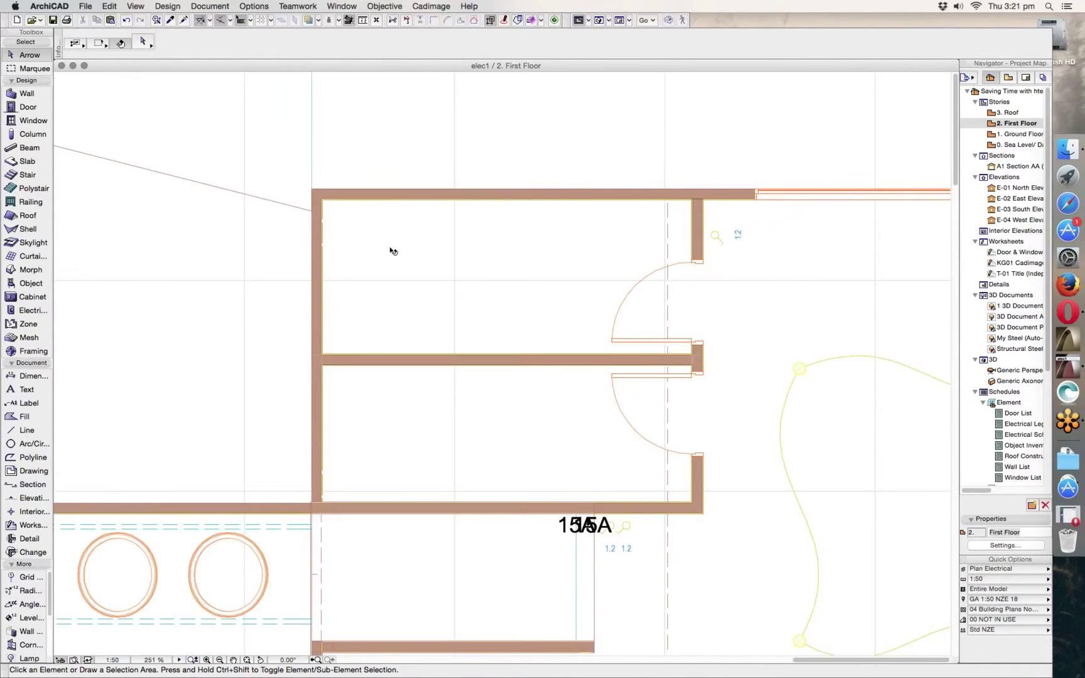
{"action": "scroll", "coordinate": [450, 245], "scroll_direction": "up", "scroll_amount": 3}
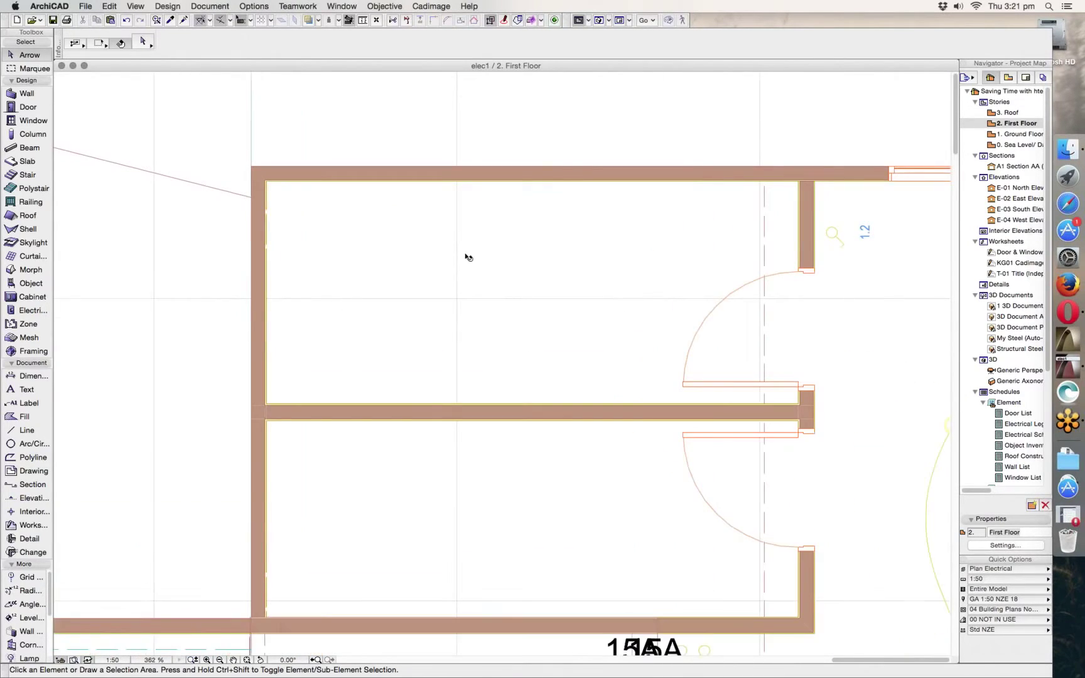
{"action": "scroll", "coordinate": [466, 258], "scroll_direction": "up", "scroll_amount": 3}
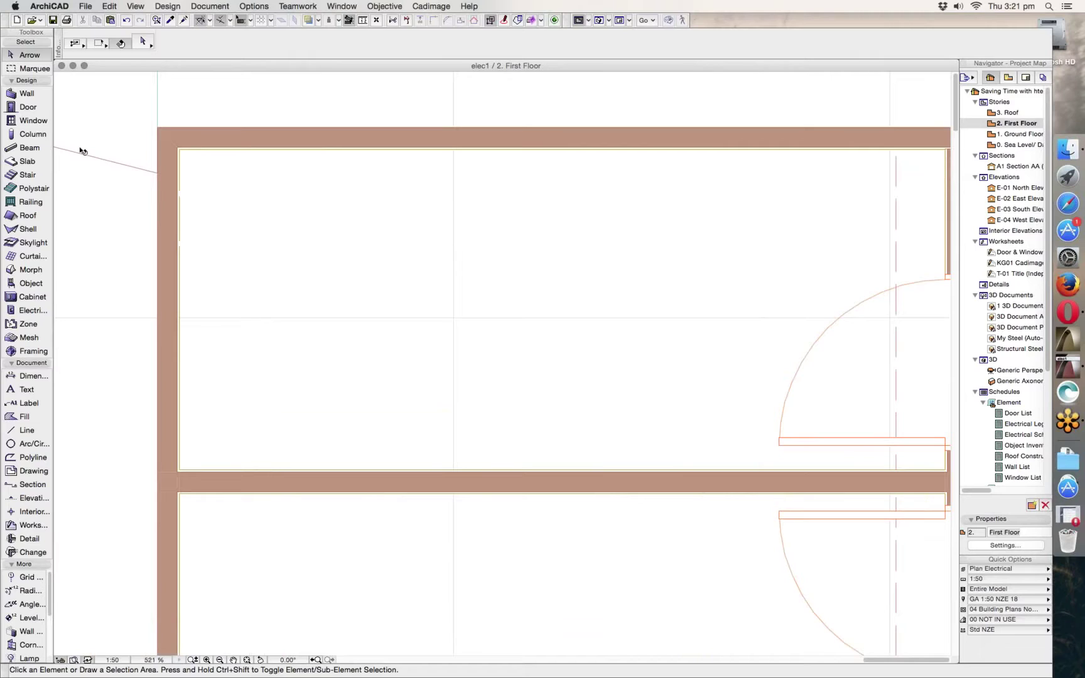
{"action": "double_click", "coordinate": [19, 311]}
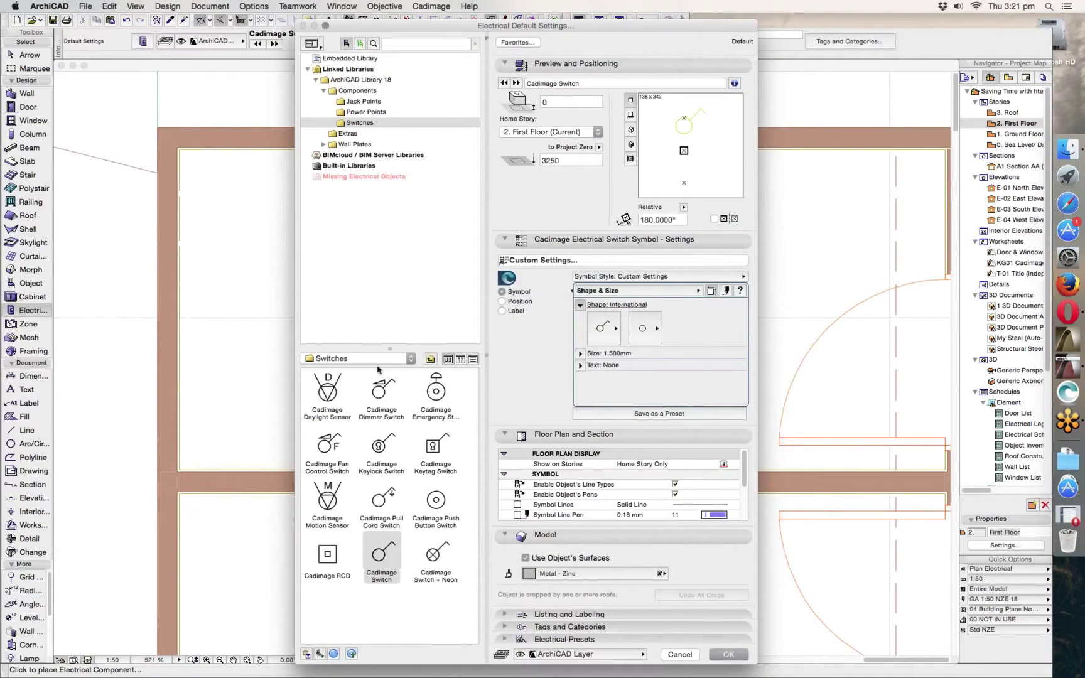
{"action": "left_click", "coordinate": [437, 563]}
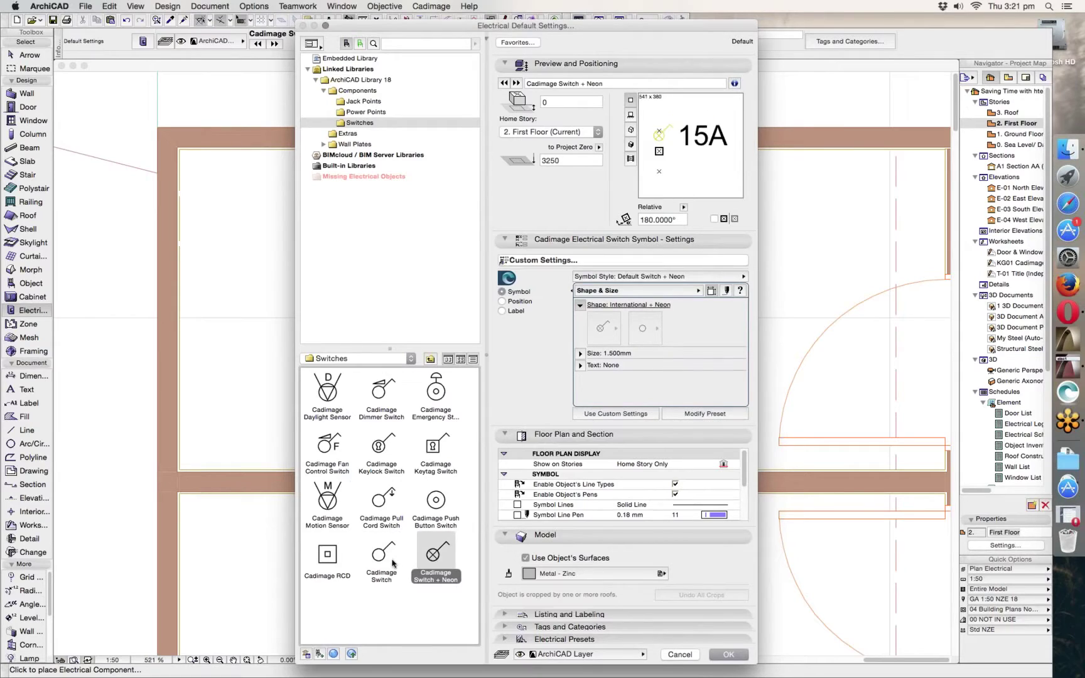
{"action": "left_click", "coordinate": [386, 554]}
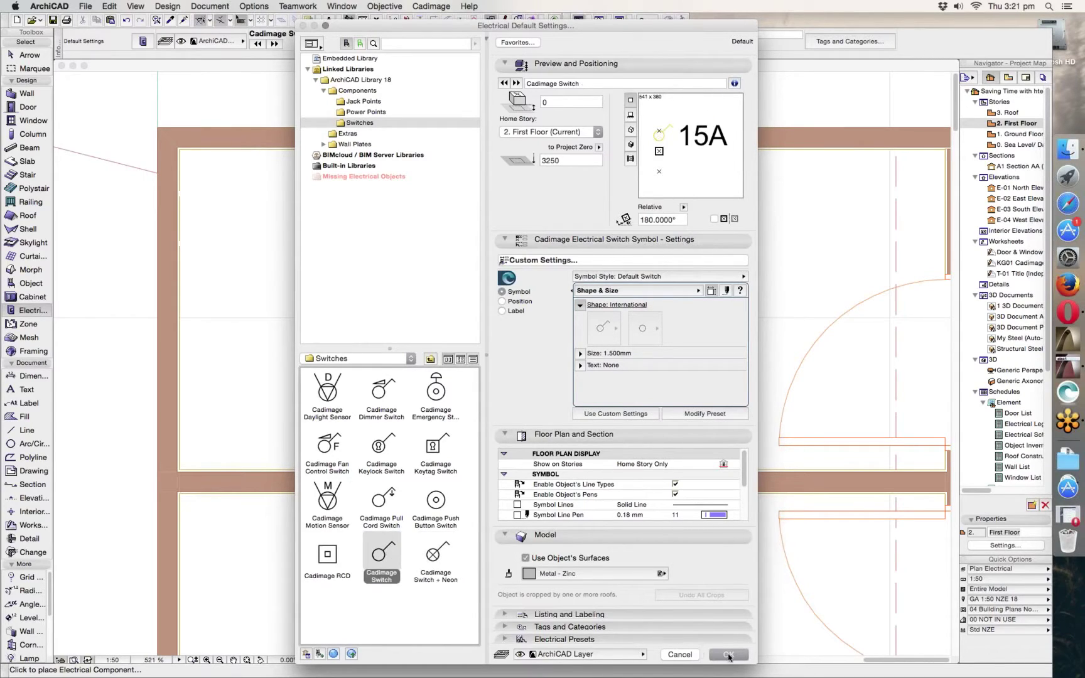
{"action": "left_click", "coordinate": [728, 654]}
{"action": "left_click", "coordinate": [184, 284]}
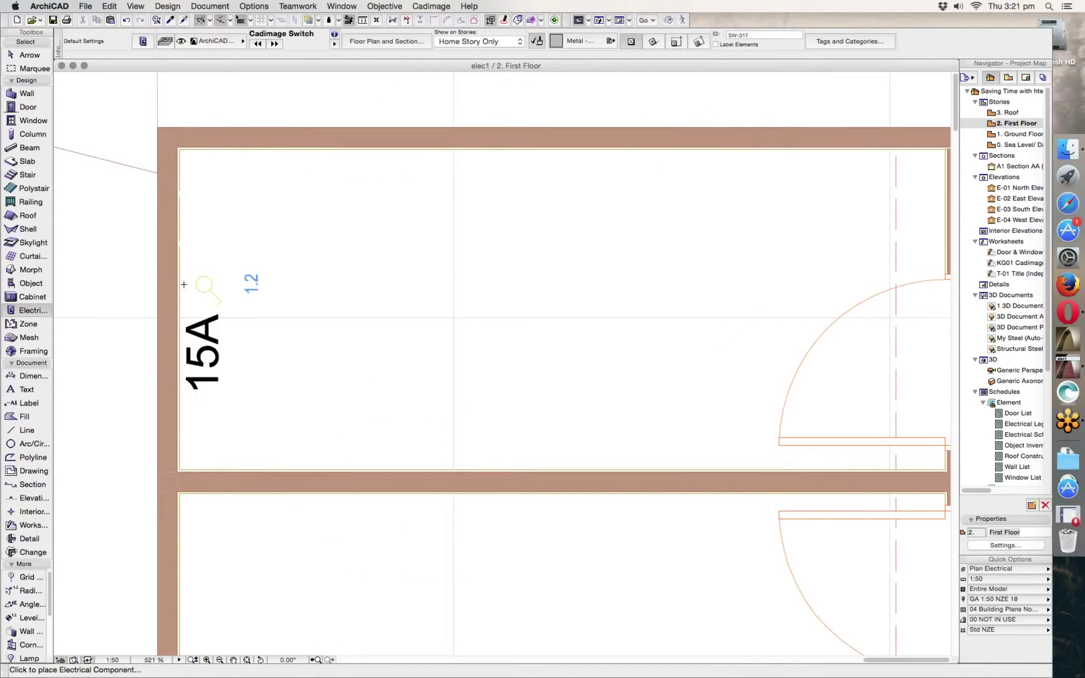
Step: Place a Cadimage Single Power Point on the same wall, just above the new switch
{"action": "left_click", "coordinate": [143, 41]}
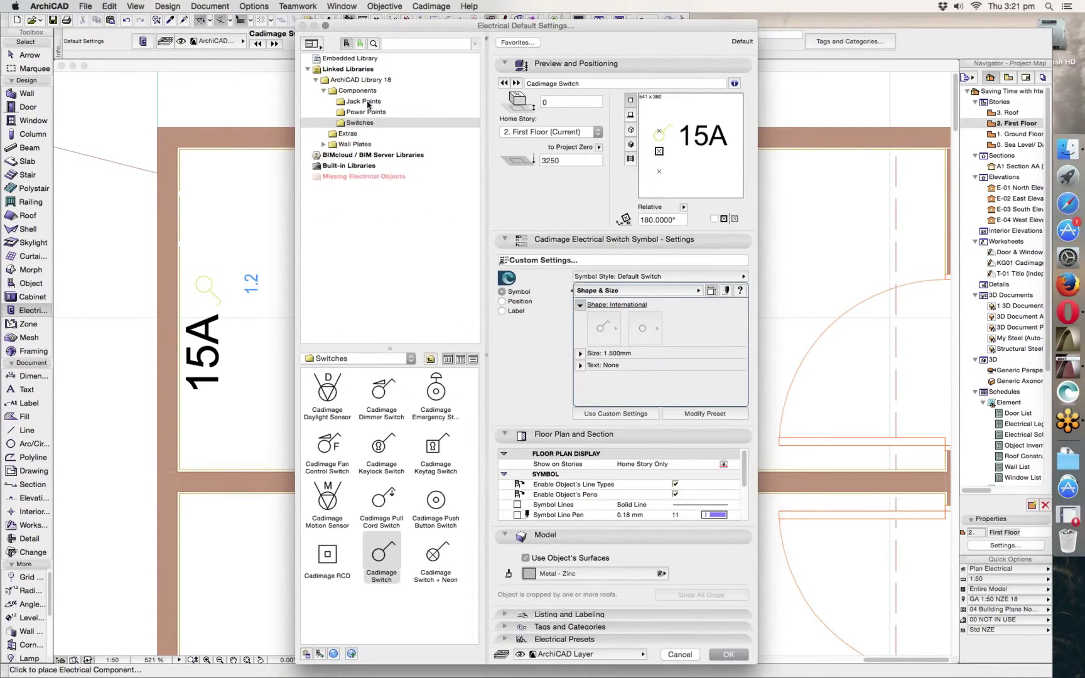
{"action": "left_click", "coordinate": [363, 112]}
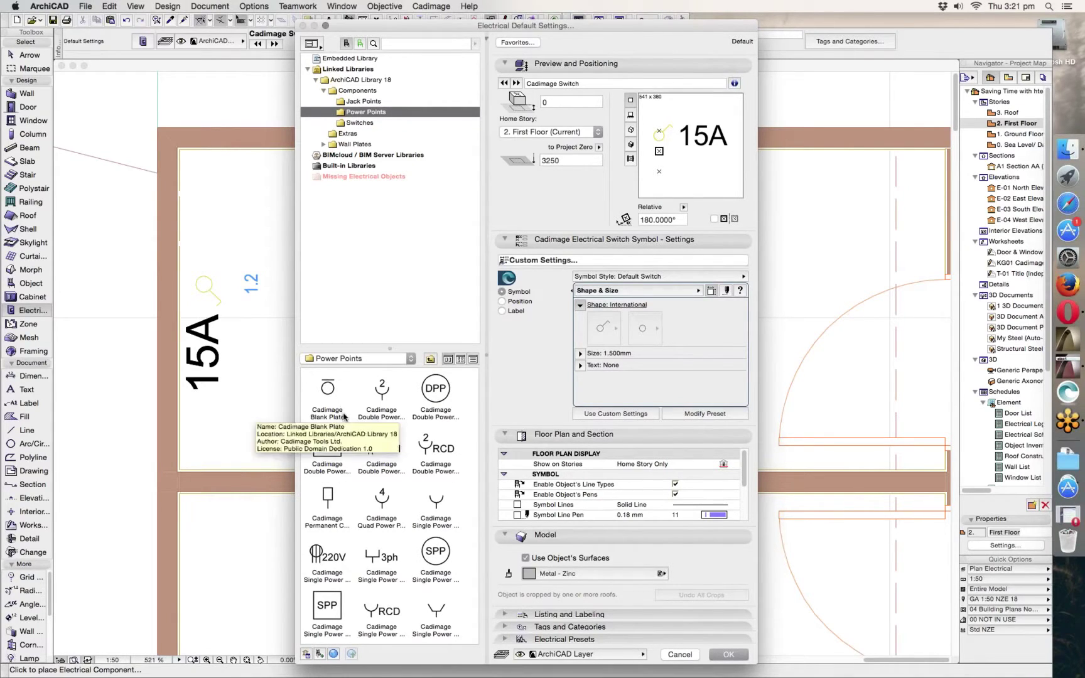
{"action": "left_click", "coordinate": [438, 609]}
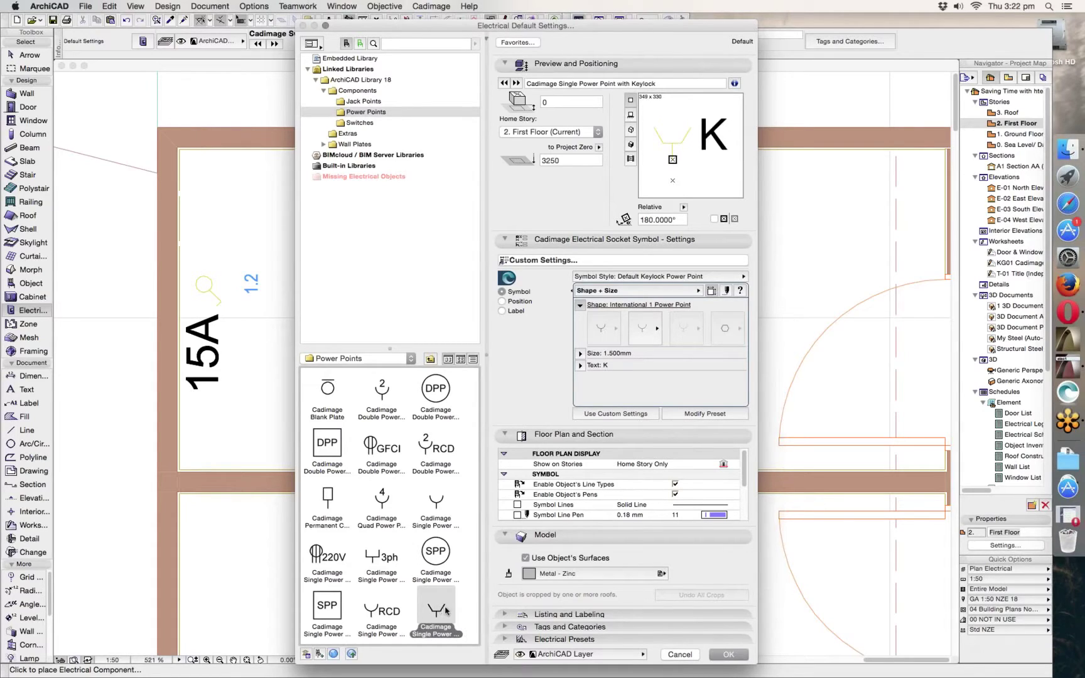
{"action": "left_click", "coordinate": [444, 504]}
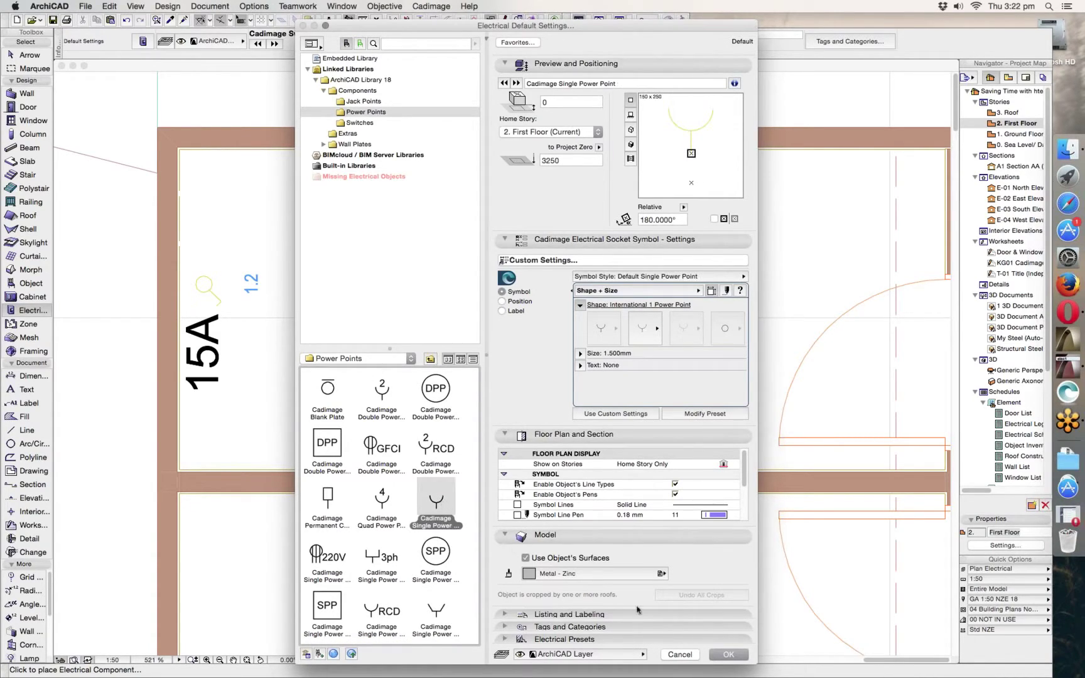
{"action": "left_click", "coordinate": [723, 656]}
{"action": "left_click", "coordinate": [189, 252]}
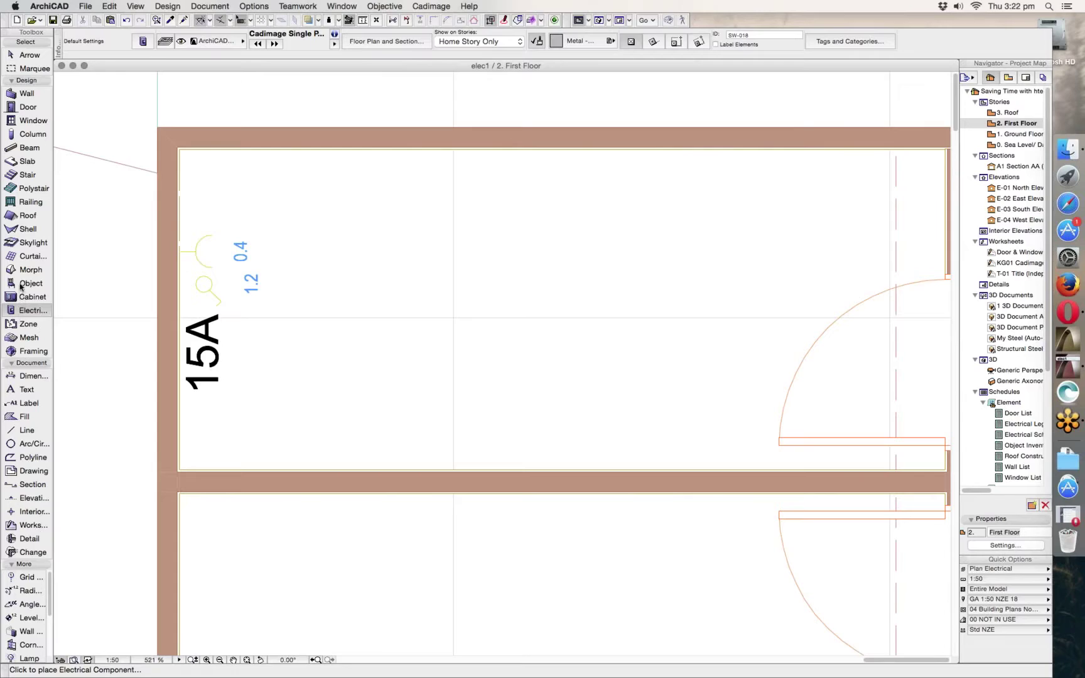
Step: Search the object library for "lamp" and place a Fluorescent Lamp Single 18 in the middle of the room
{"action": "double_click", "coordinate": [20, 283]}
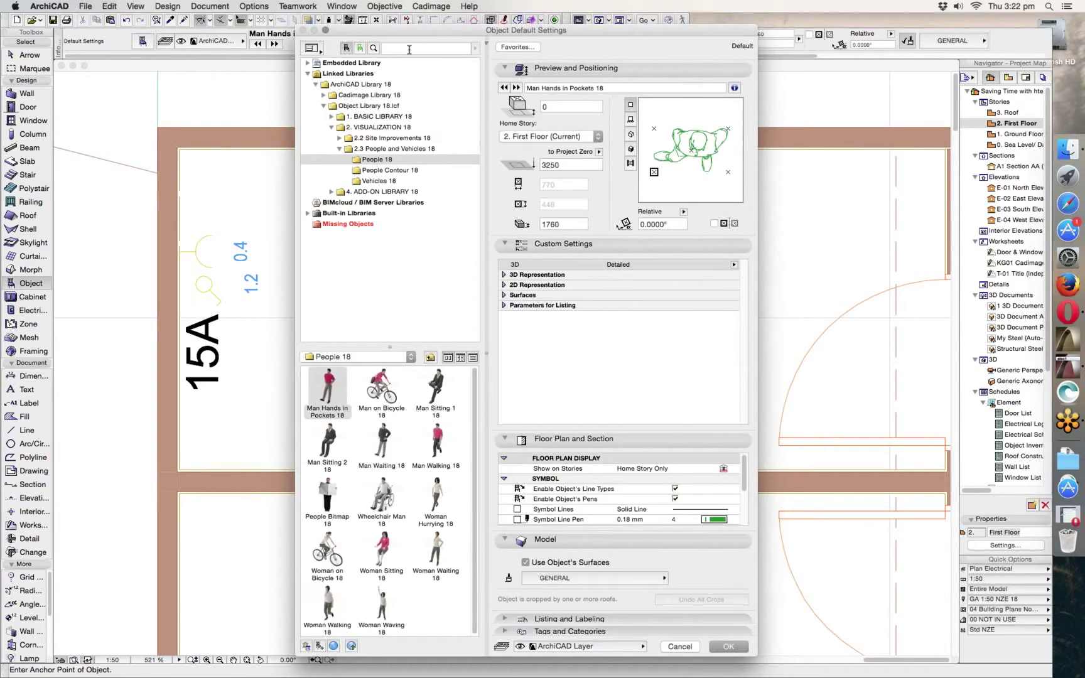
{"action": "left_click", "coordinate": [409, 49]}
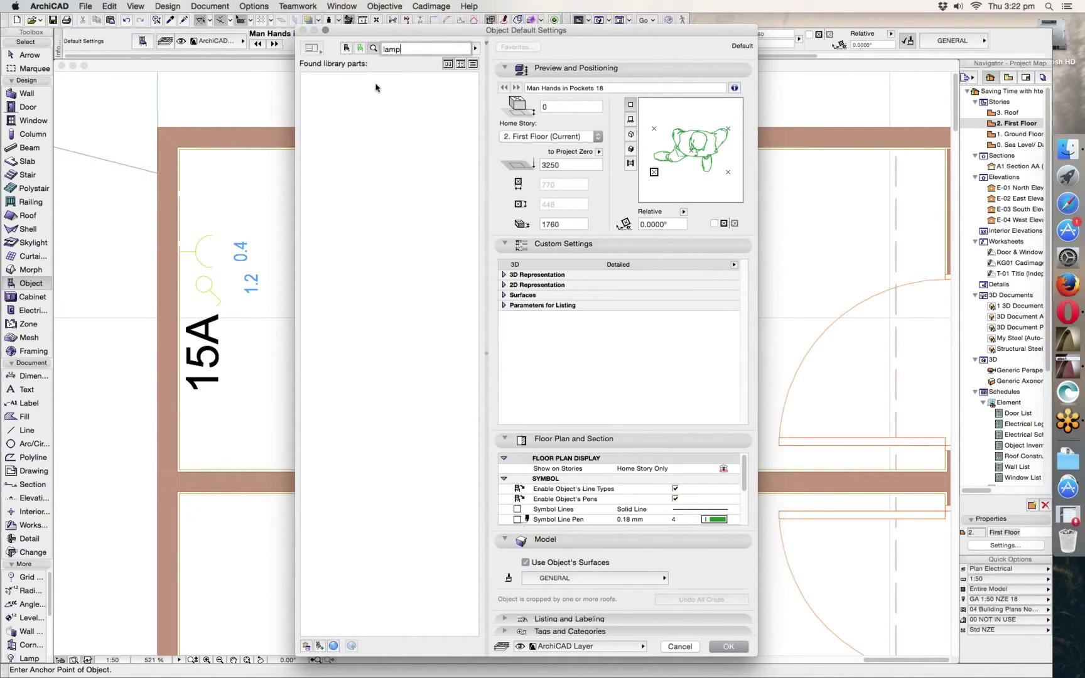
{"action": "key", "text": "Return"}
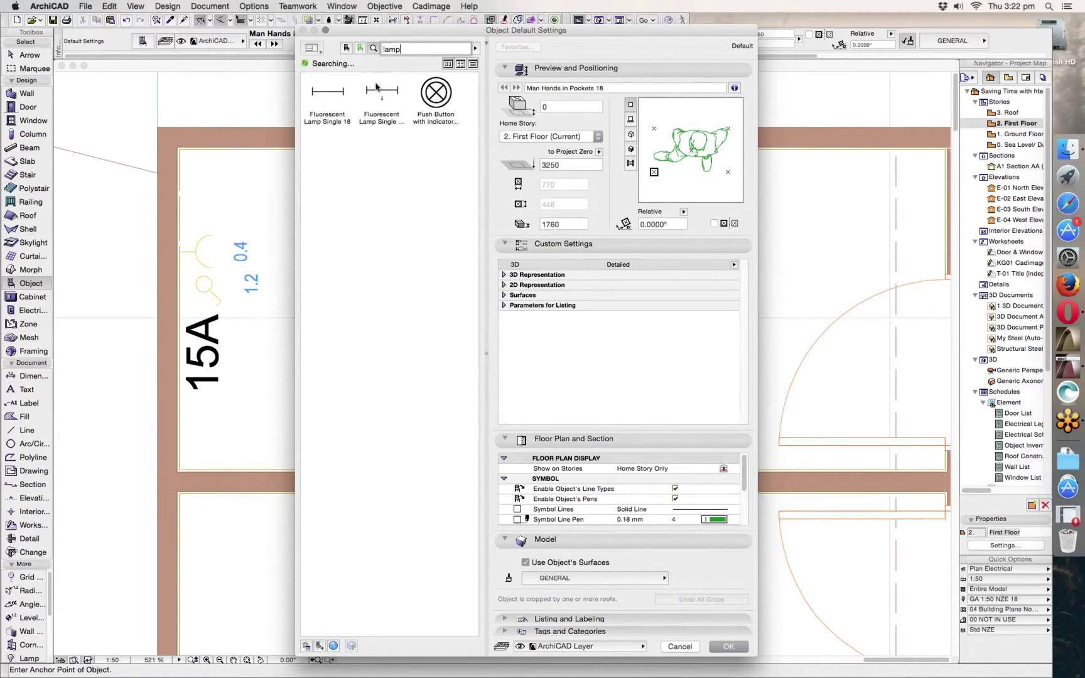
{"action": "left_click", "coordinate": [355, 126]}
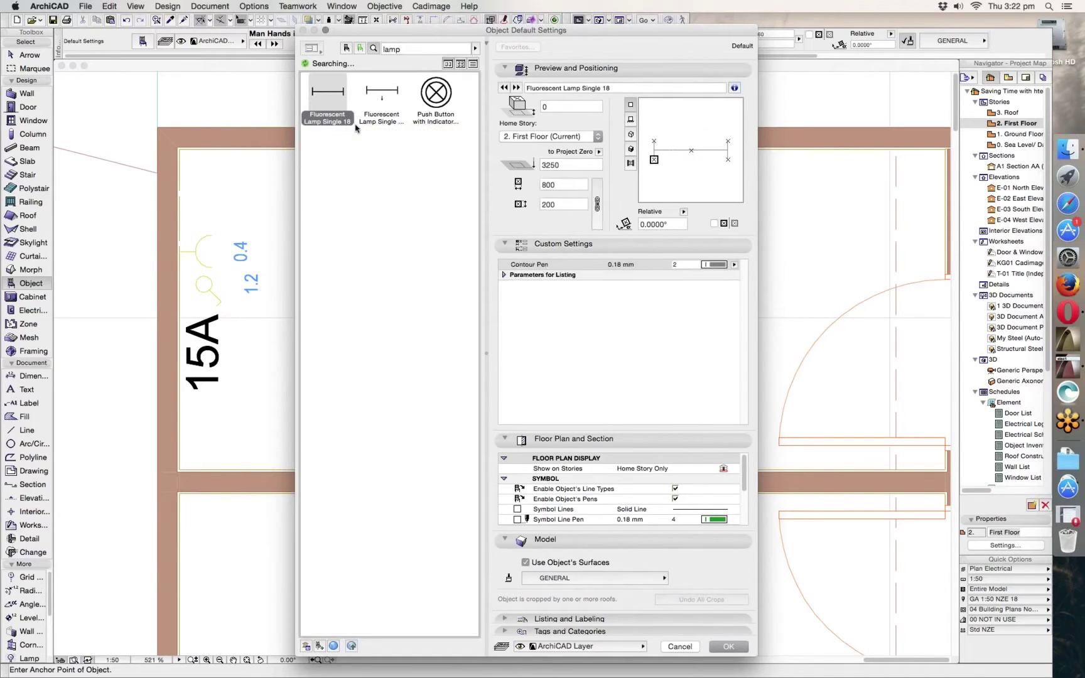
{"action": "left_click", "coordinate": [728, 647]}
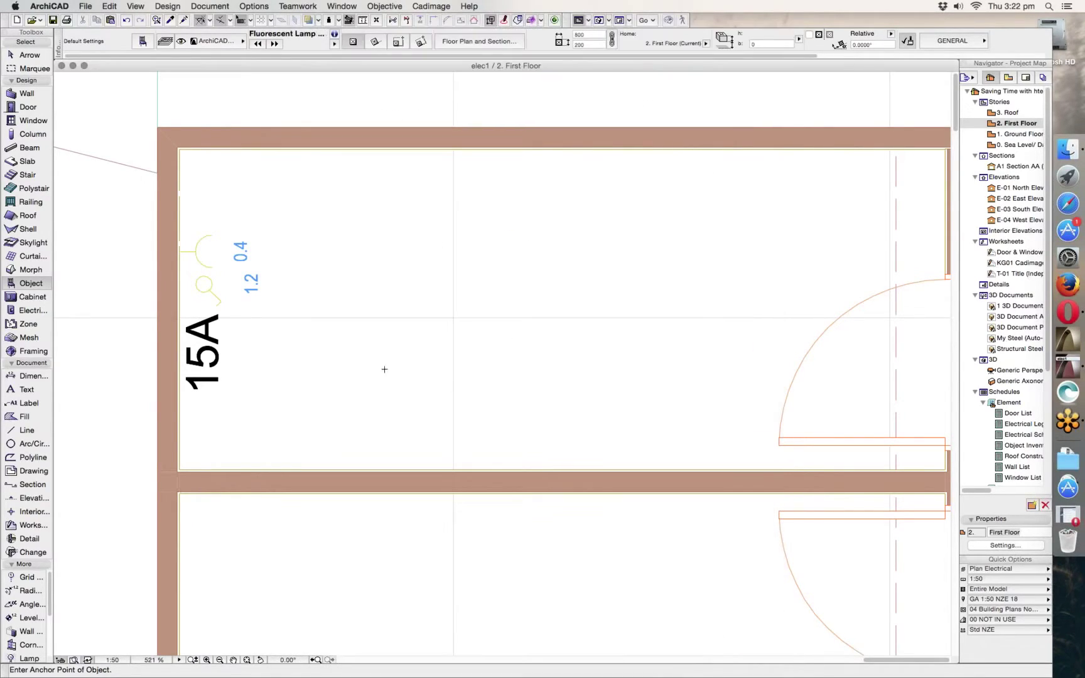
{"action": "left_click", "coordinate": [440, 308]}
{"action": "left_click", "coordinate": [27, 56]}
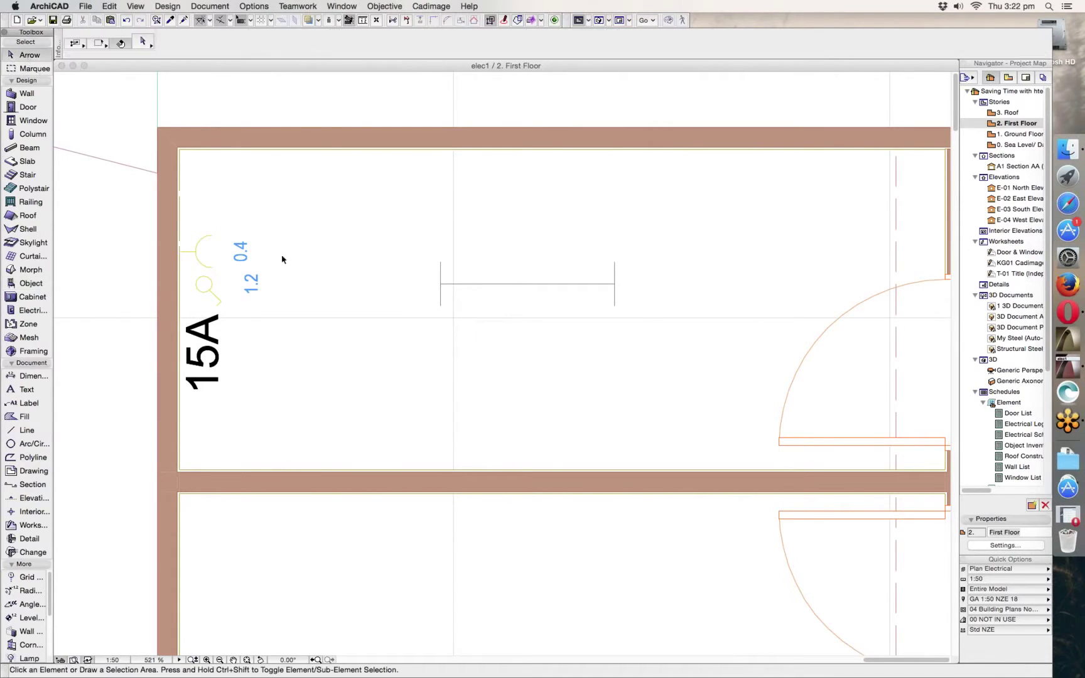
Step: Select the new switch and the fluorescent lamp and place a circuit between them
{"action": "left_click", "coordinate": [204, 287]}
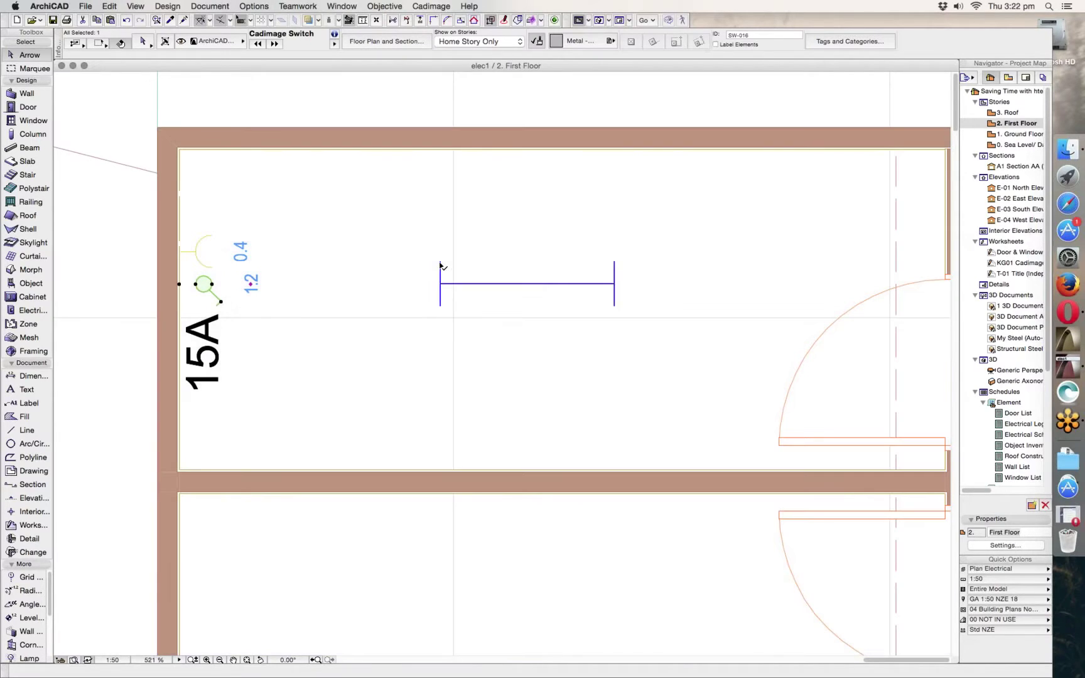
{"action": "left_click", "coordinate": [440, 266], "text": "shift"}
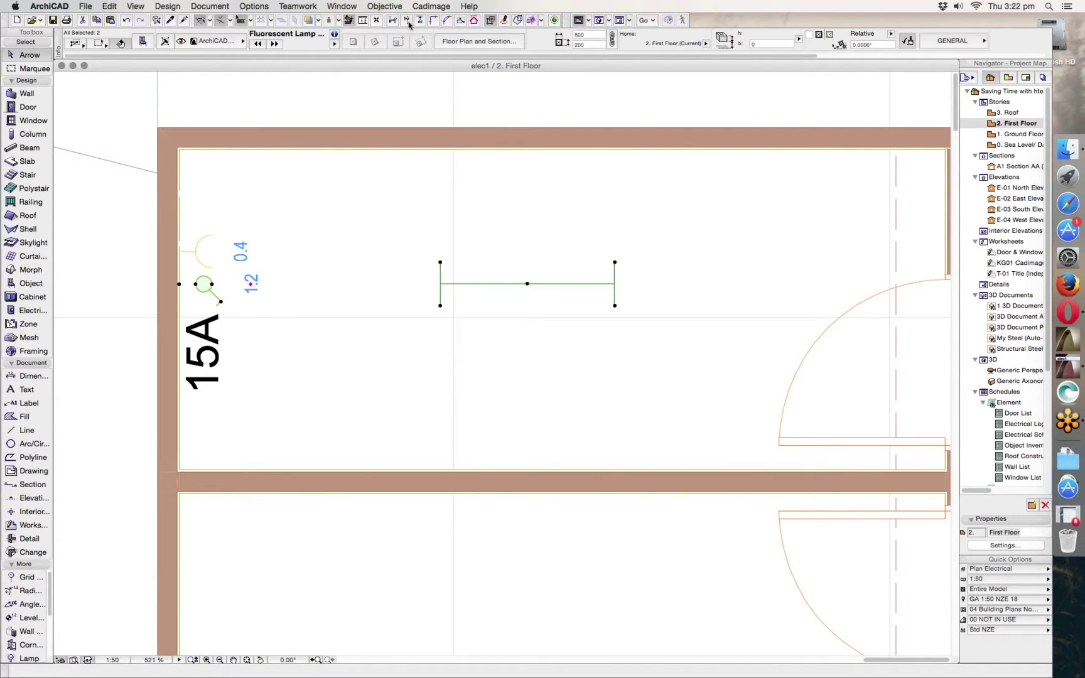
{"action": "left_click", "coordinate": [439, 9]}
{"action": "mouse_move", "coordinate": [462, 65]}
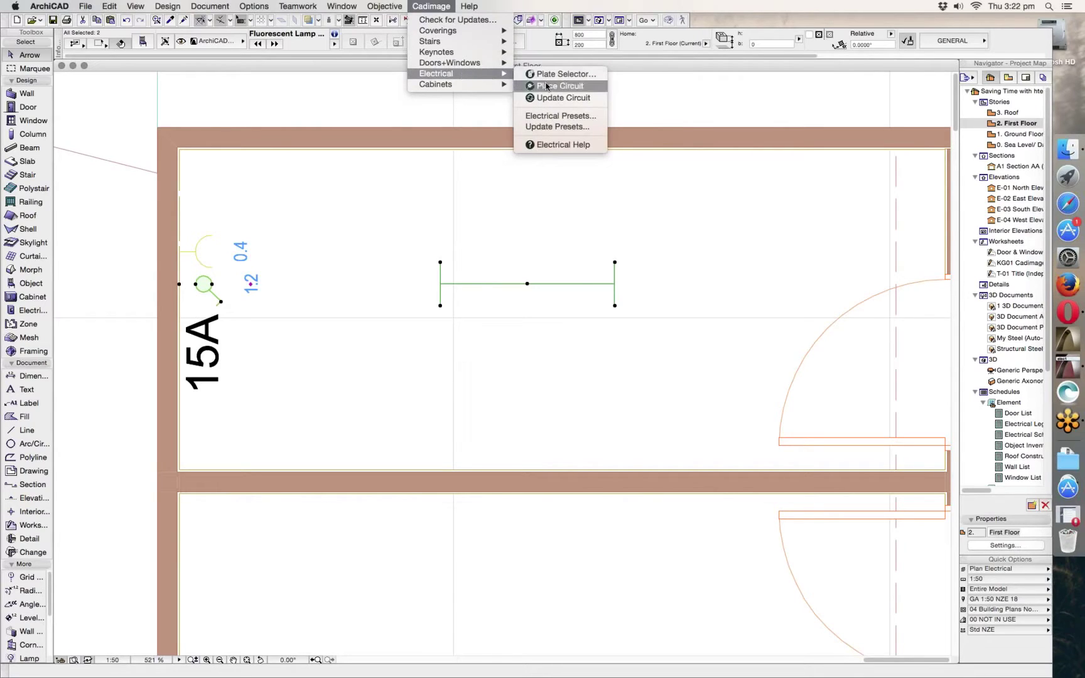
{"action": "left_click", "coordinate": [545, 86]}
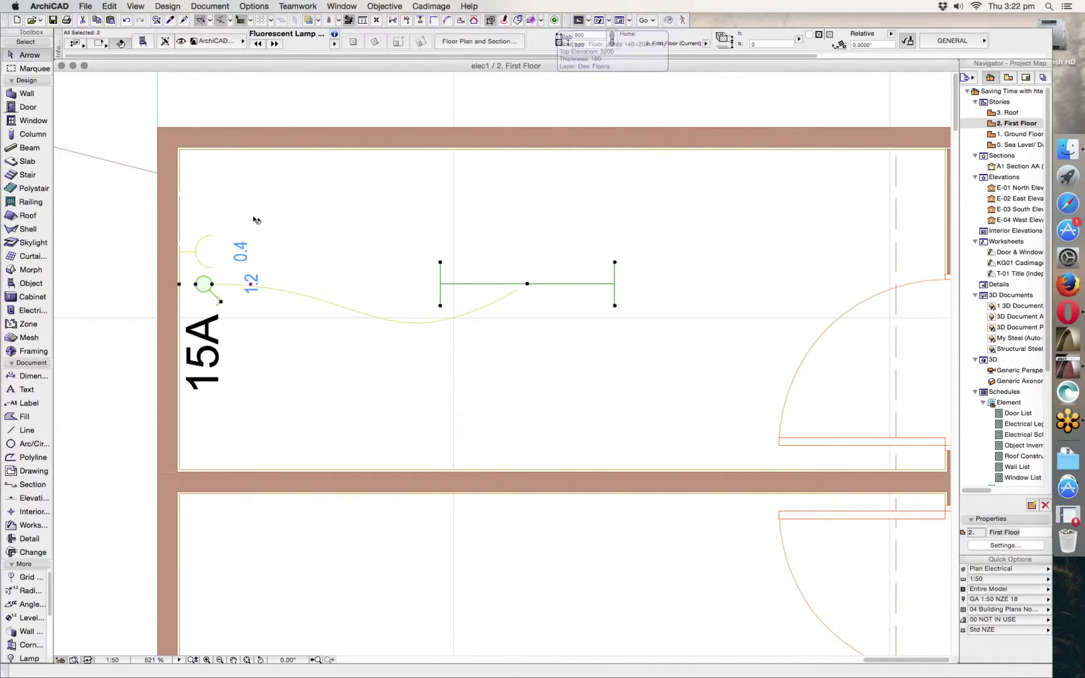
Step: Open the Cadimage electrical Plate Selector and move its window clear of the switch, power point and lamp
{"action": "left_click", "coordinate": [199, 253]}
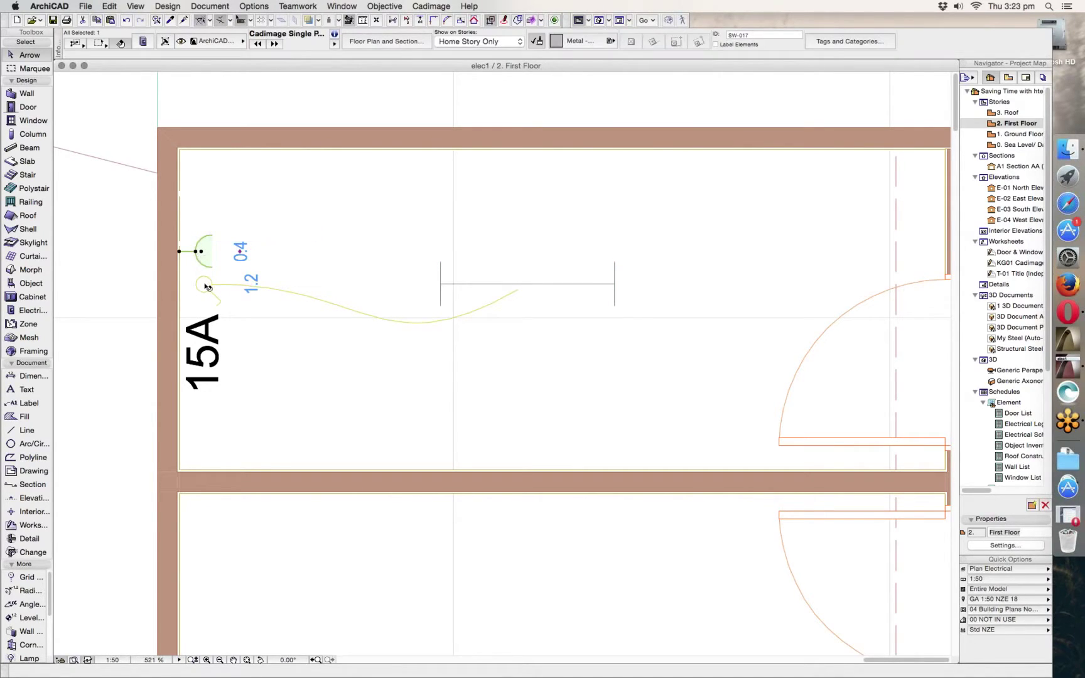
{"action": "left_click", "coordinate": [186, 192]}
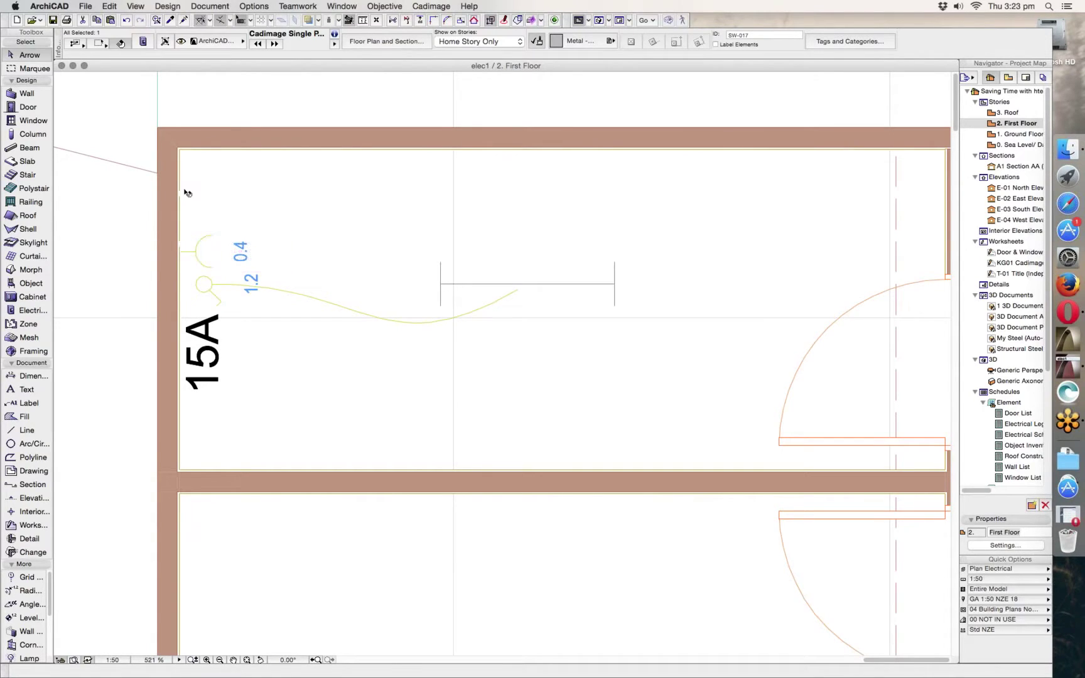
{"action": "left_click", "coordinate": [429, 7]}
{"action": "mouse_move", "coordinate": [493, 74]}
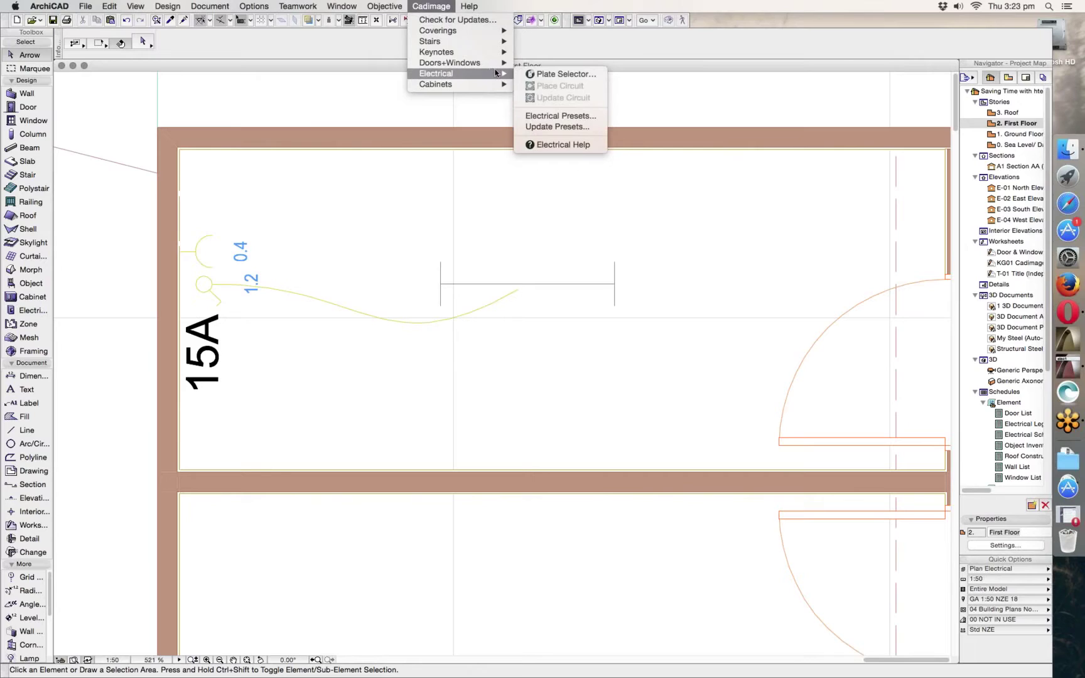
{"action": "left_click", "coordinate": [565, 74]}
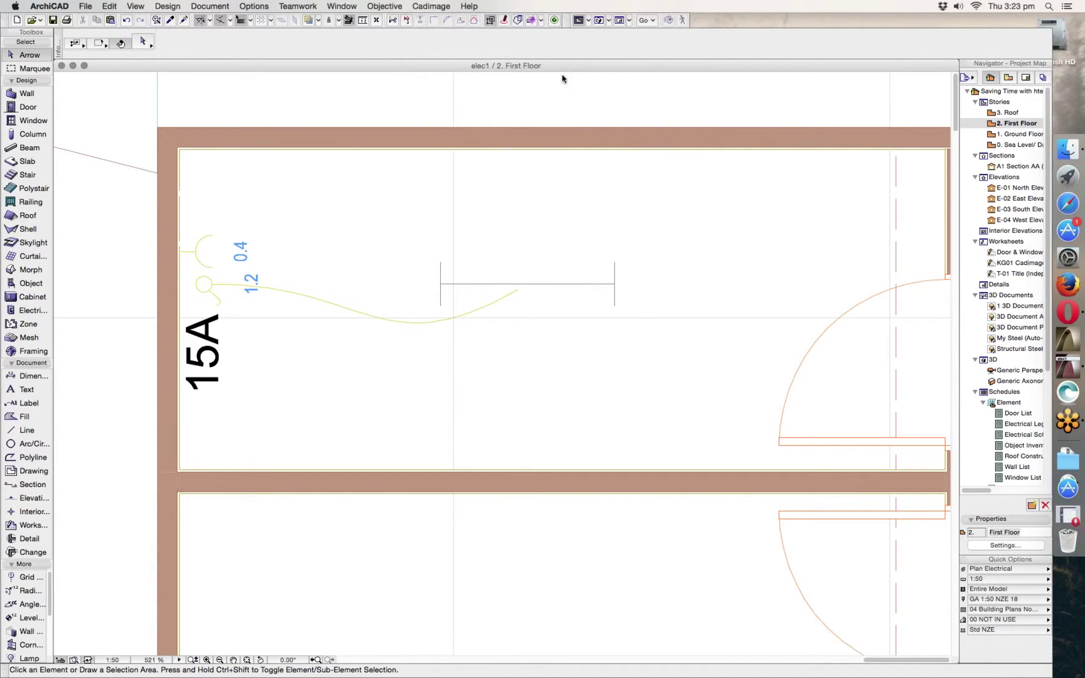
{"action": "left_click_drag", "start_coordinate": [523, 157], "coordinate": [863, 88]}
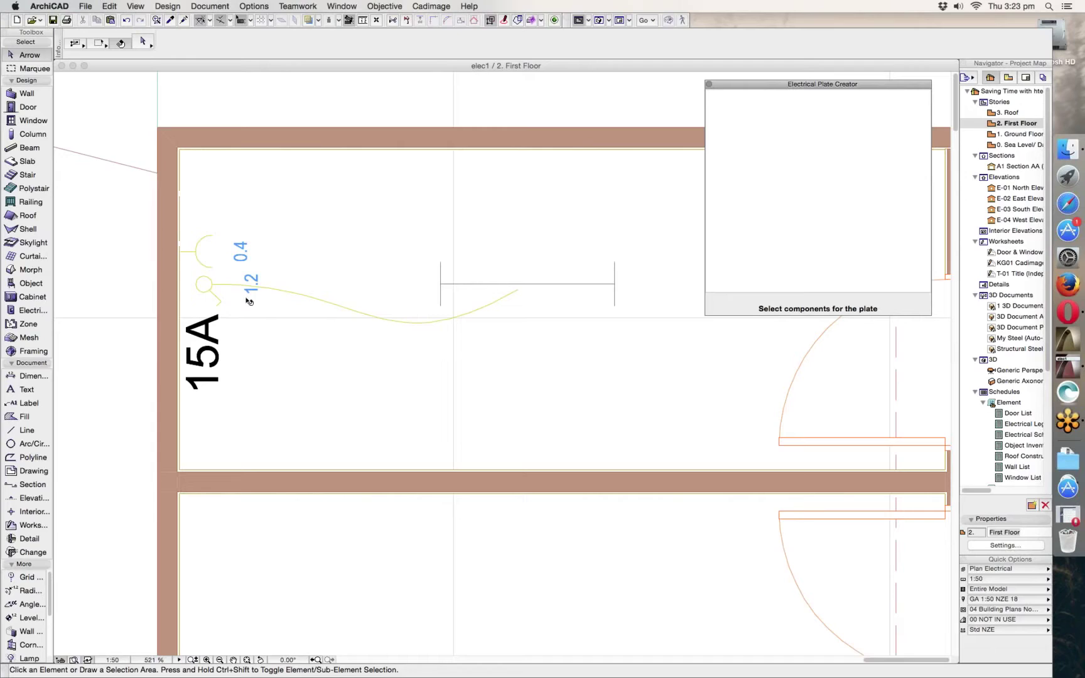
Step: Select the switch together with the power point and combine them into the NZ AU Power Point x1 plate with one switch
{"action": "left_click", "coordinate": [205, 288]}
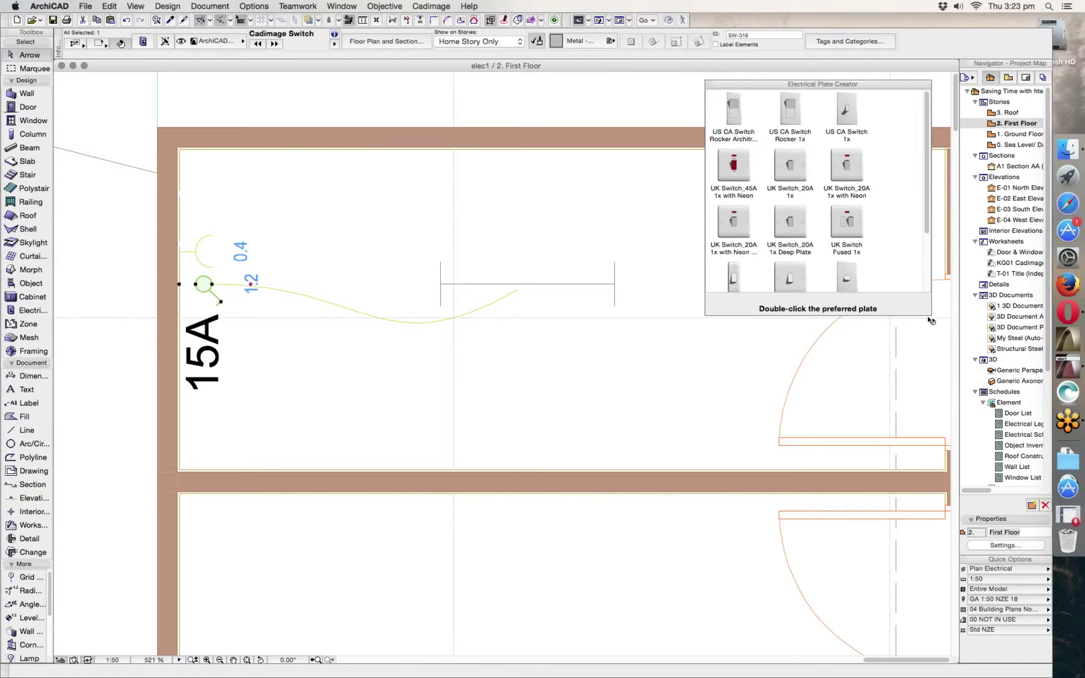
{"action": "left_click_drag", "start_coordinate": [930, 315], "coordinate": [893, 325]}
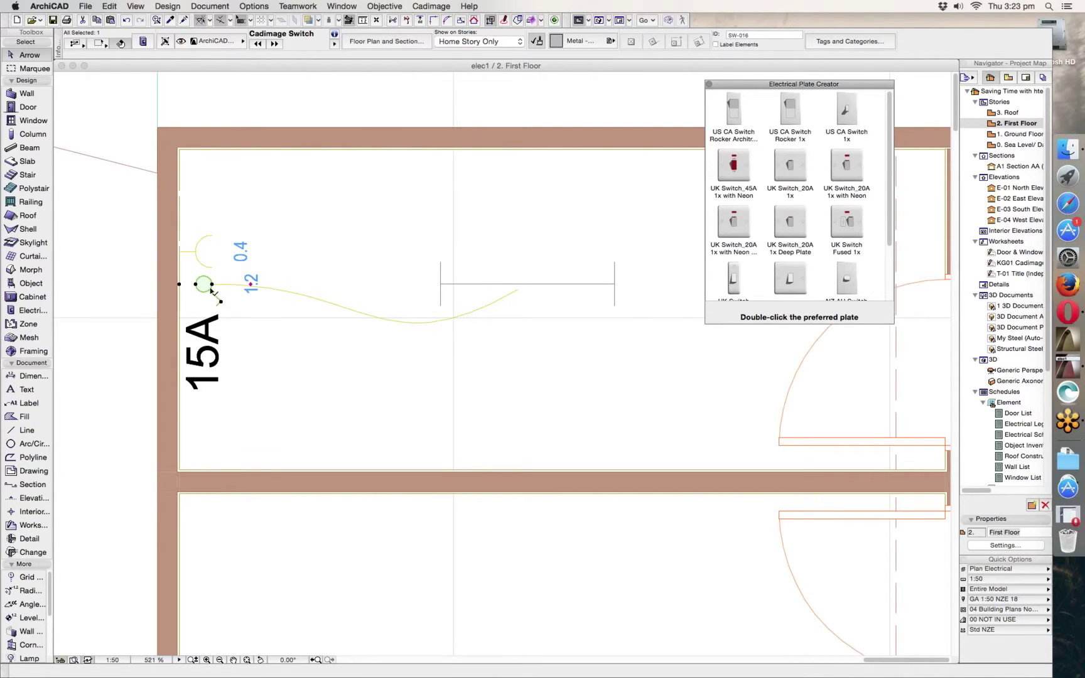
{"action": "scroll", "coordinate": [890, 117], "scroll_direction": "down", "scroll_amount": 2}
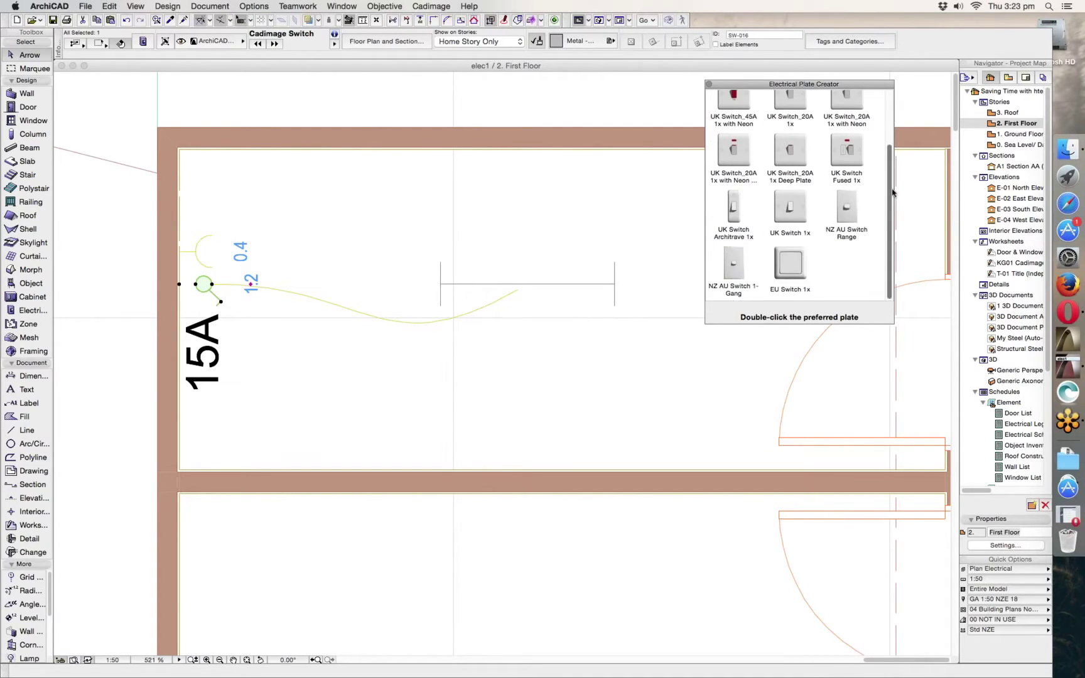
{"action": "scroll", "coordinate": [894, 126], "scroll_direction": "up", "scroll_amount": 2}
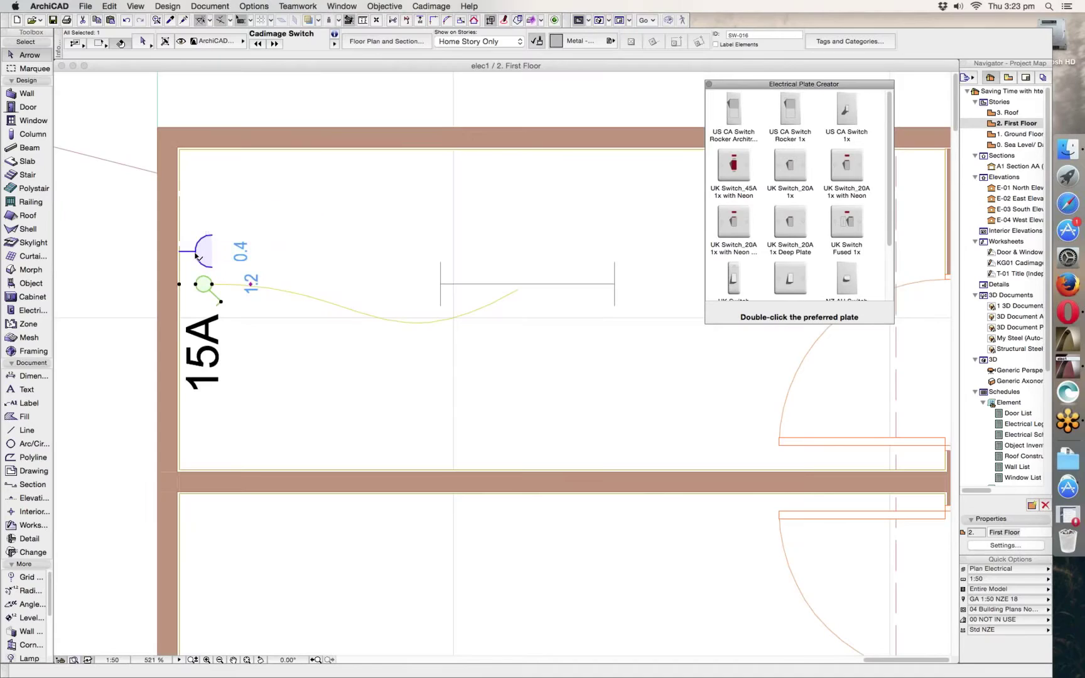
{"action": "left_click", "coordinate": [195, 252], "text": "shift"}
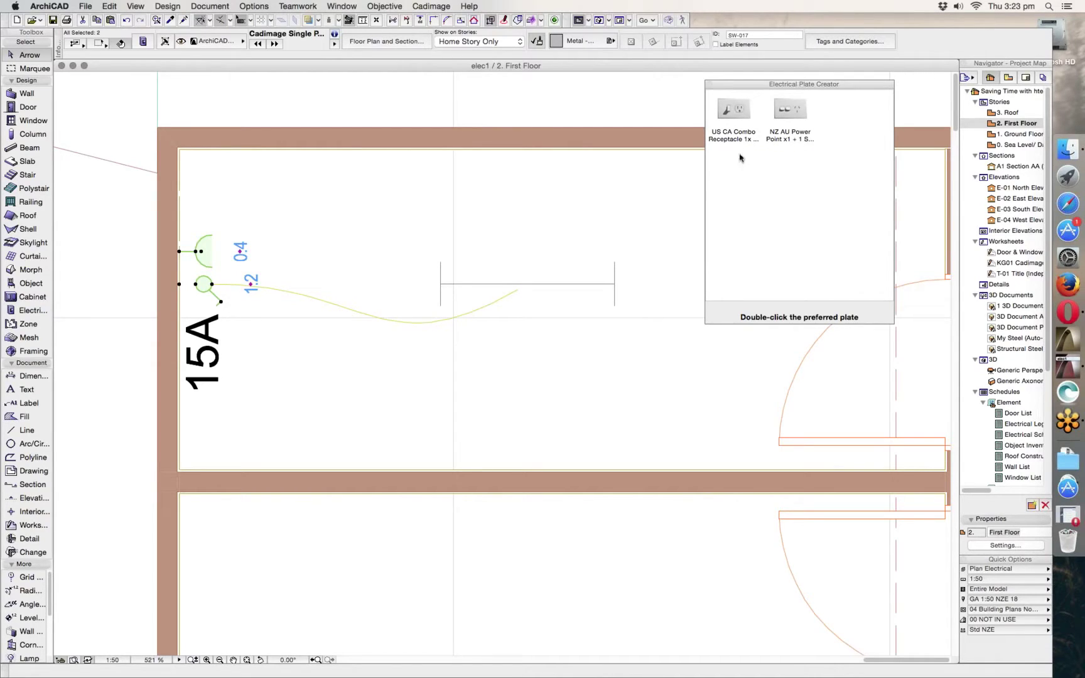
{"action": "double_click", "coordinate": [792, 113]}
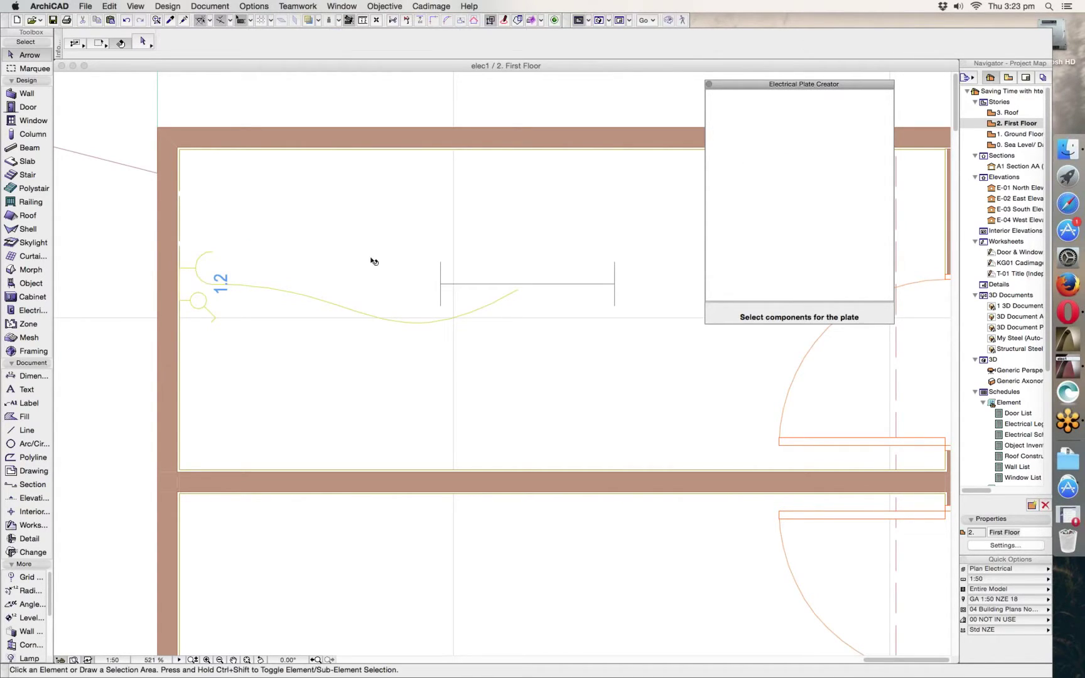
{"action": "left_click", "coordinate": [208, 286]}
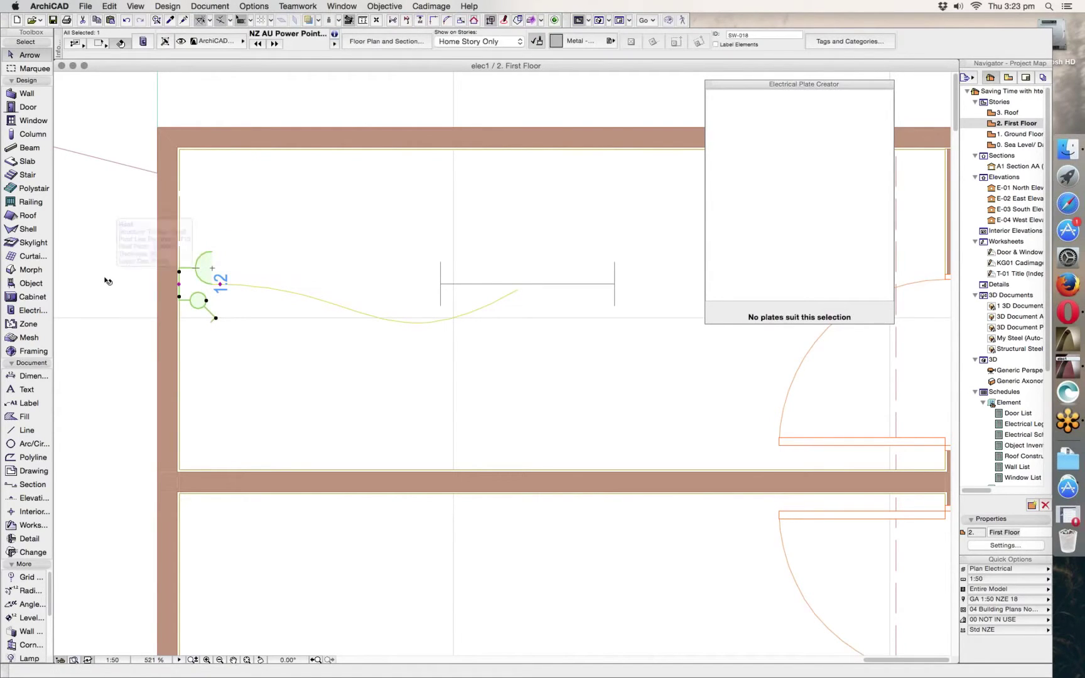
{"action": "key", "text": "Escape"}
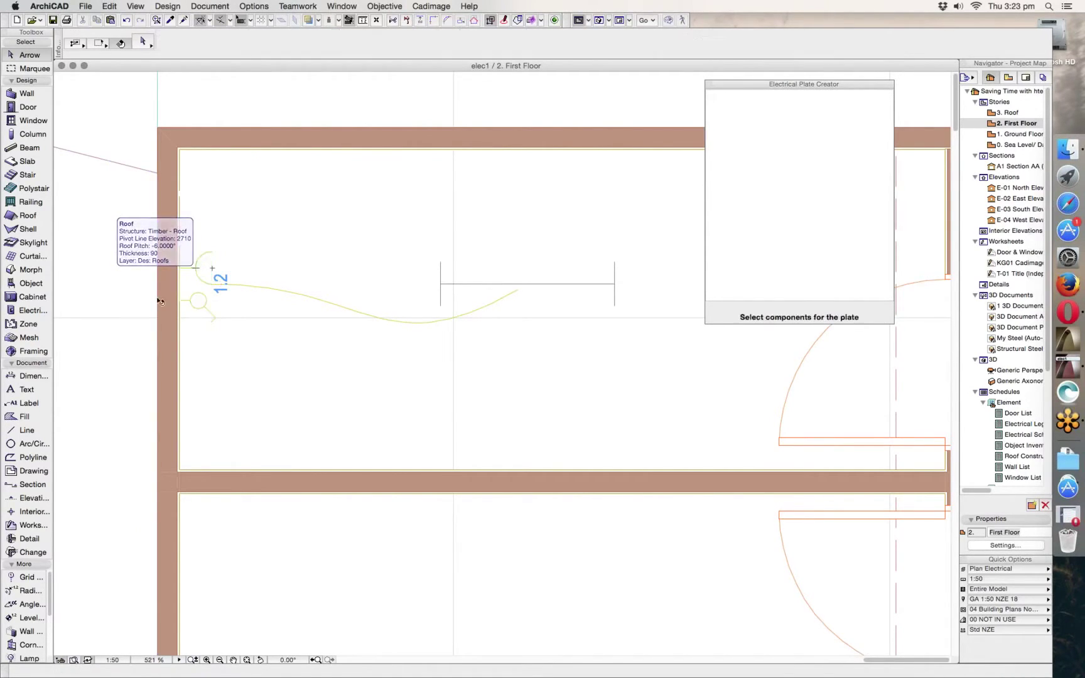
Step: Open the combined plate's settings, try the NZ AU Power Point x1 + 2 Switches plate, and return to the x1 + 1 Switch one
{"action": "left_click", "coordinate": [204, 285]}
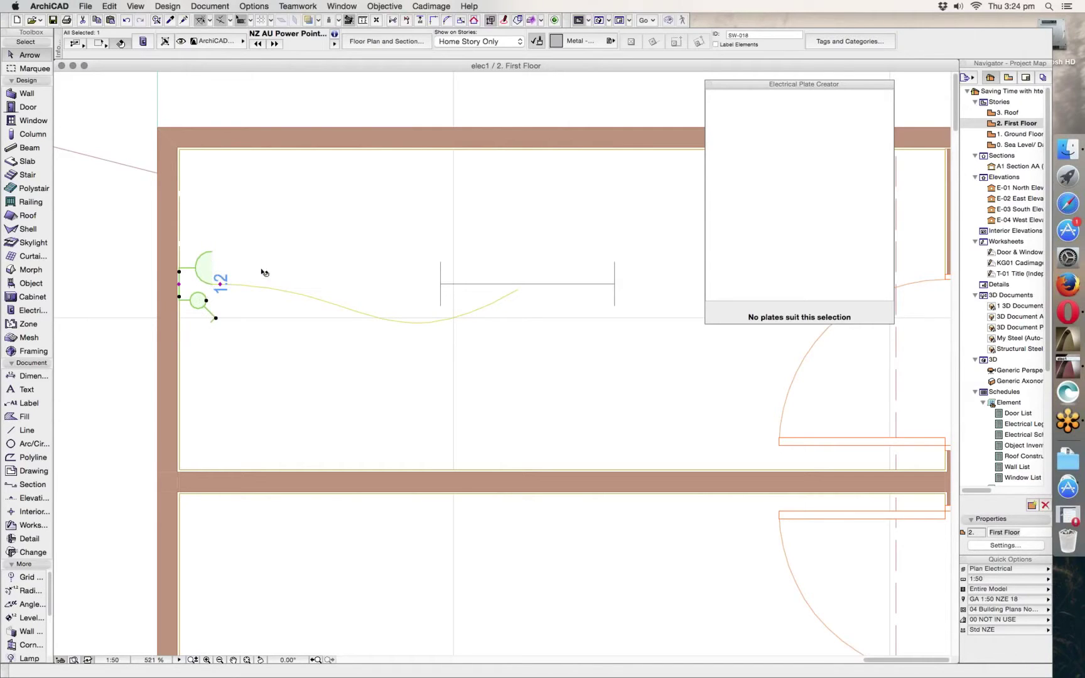
{"action": "left_click", "coordinate": [143, 42]}
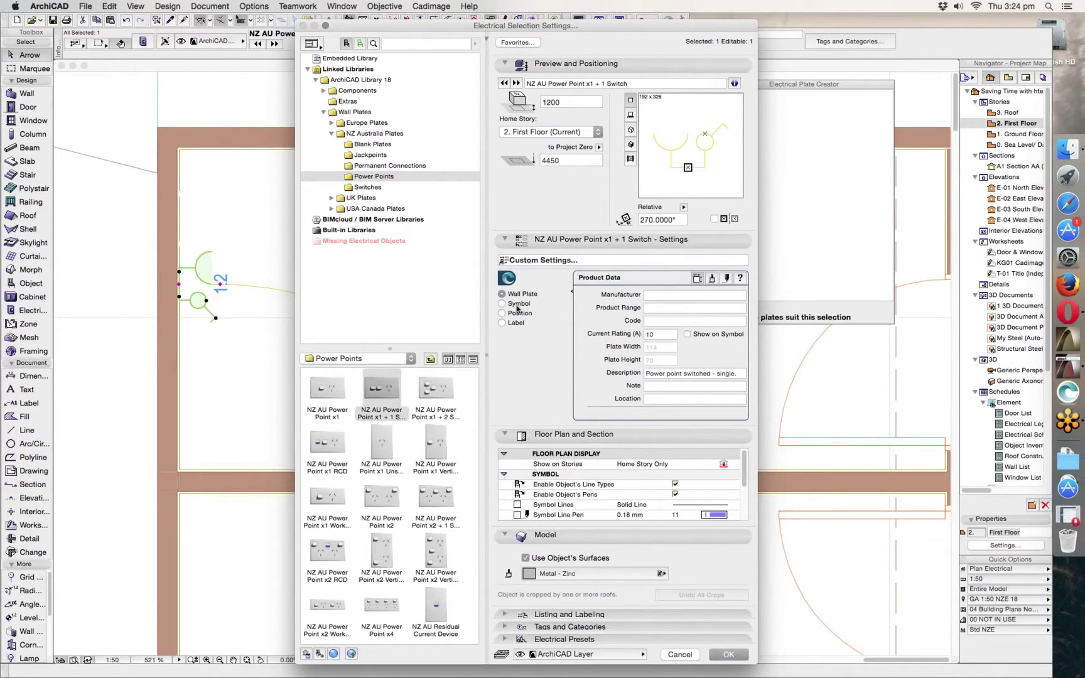
{"action": "left_click", "coordinate": [713, 279]}
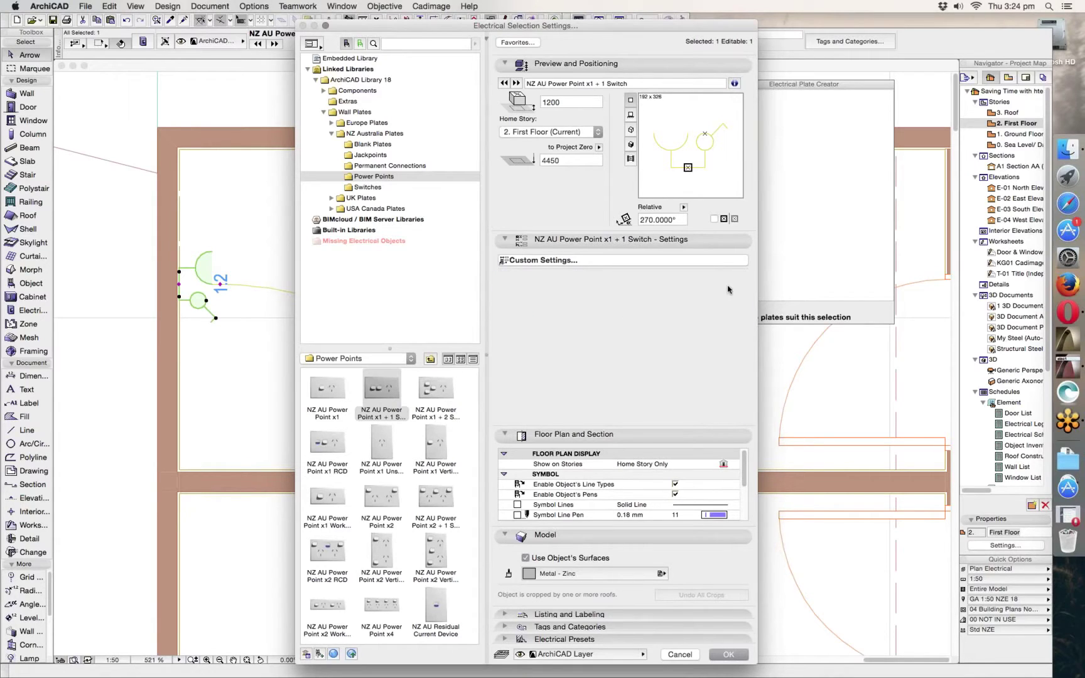
{"action": "left_click", "coordinate": [436, 389]}
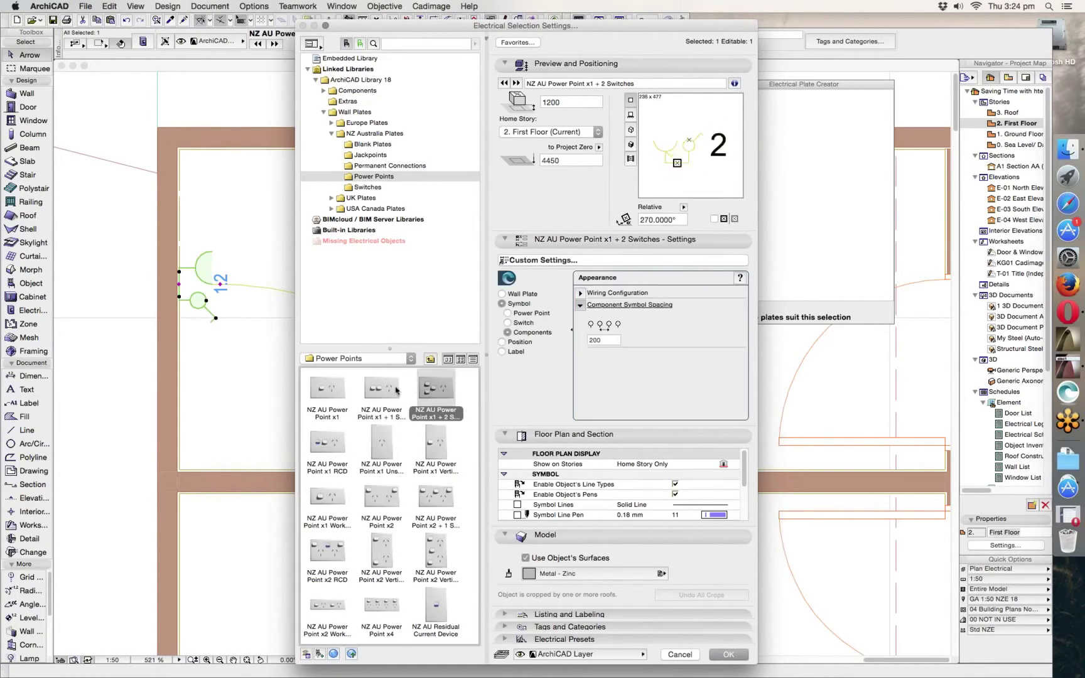
{"action": "left_click", "coordinate": [387, 387]}
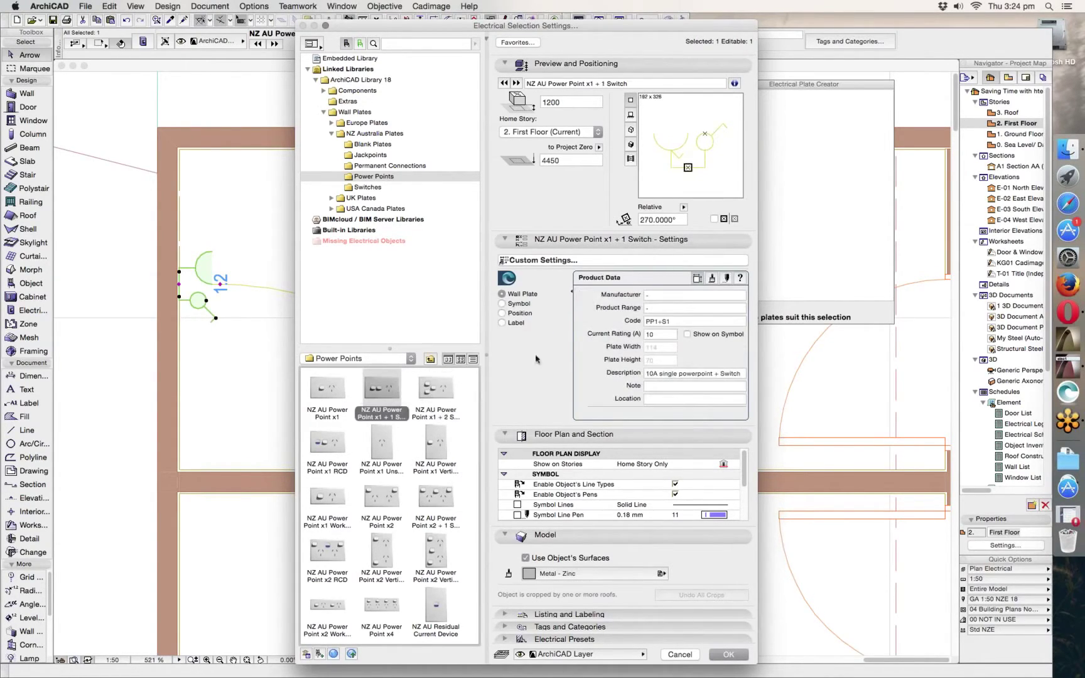
{"action": "left_click", "coordinate": [697, 279]}
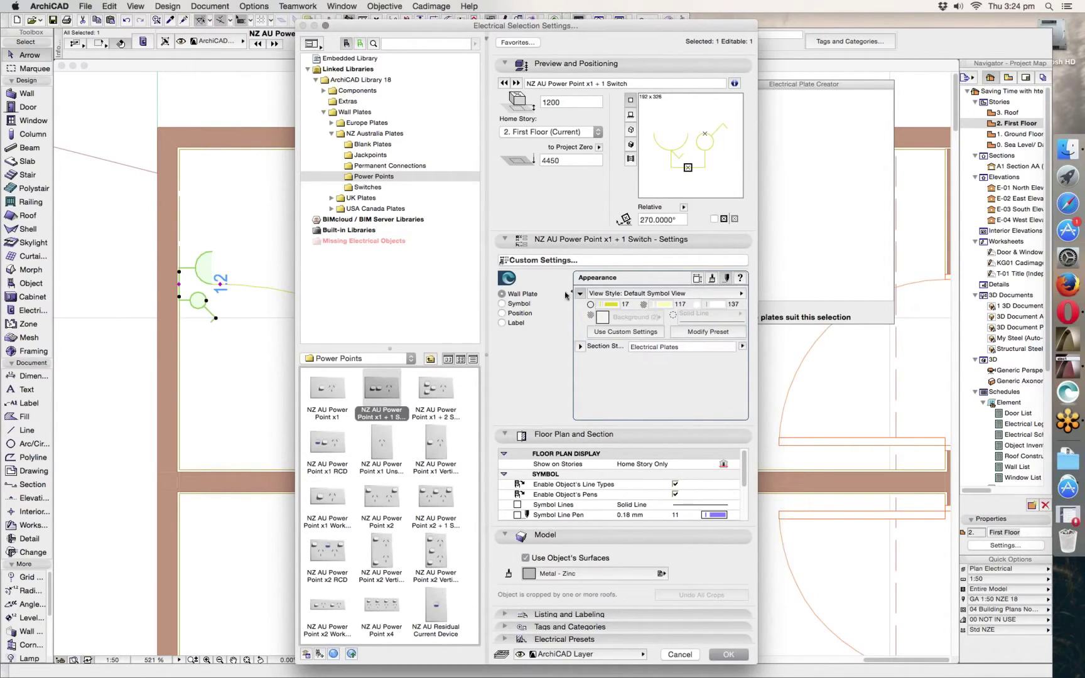
Step: Examine the plate's symbol shapes, wiring configuration, height position and label settings, and leave the settings without saving
{"action": "left_click", "coordinate": [502, 303]}
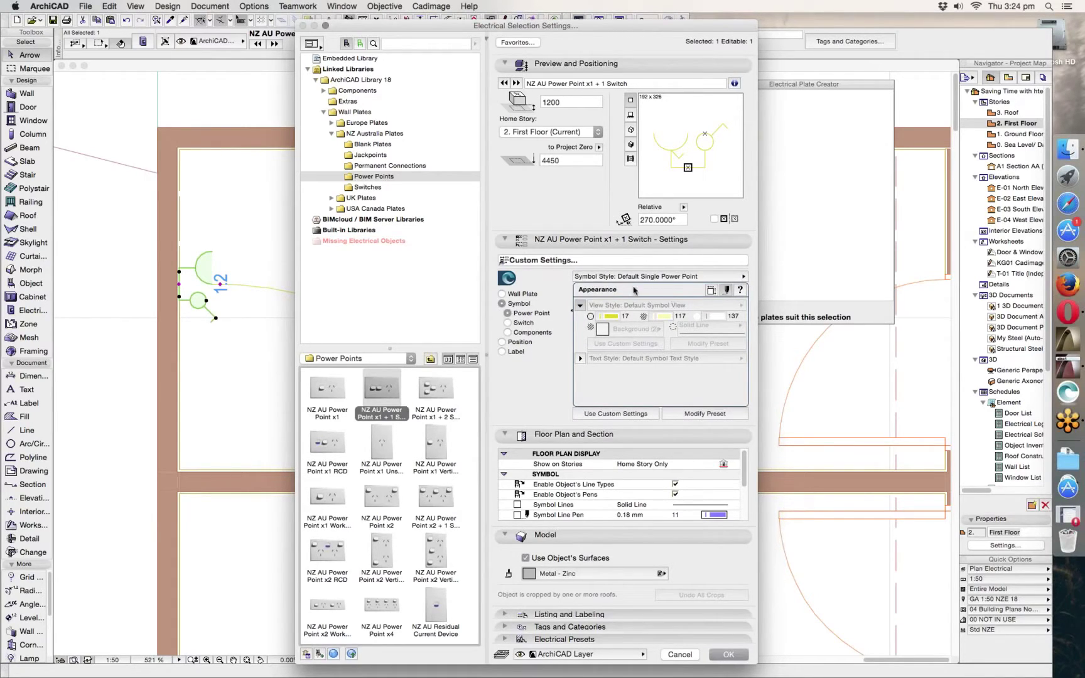
{"action": "left_click", "coordinate": [711, 291]}
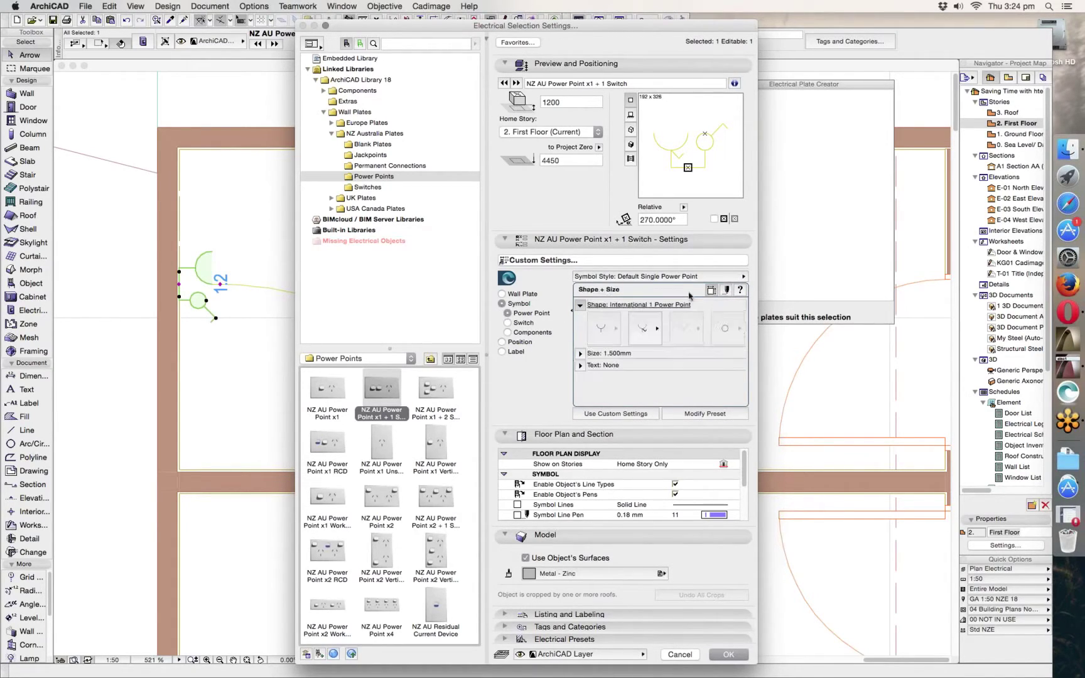
{"action": "left_click", "coordinate": [648, 327]}
{"action": "left_click", "coordinate": [731, 373]}
{"action": "left_click", "coordinate": [508, 323]}
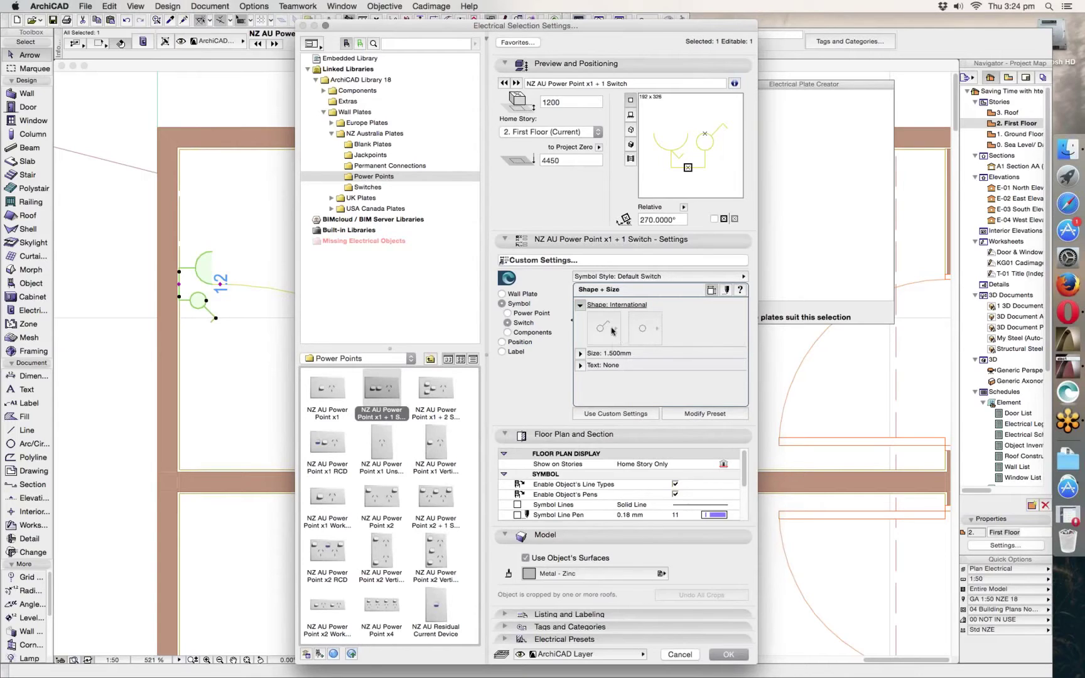
{"action": "left_click", "coordinate": [508, 333]}
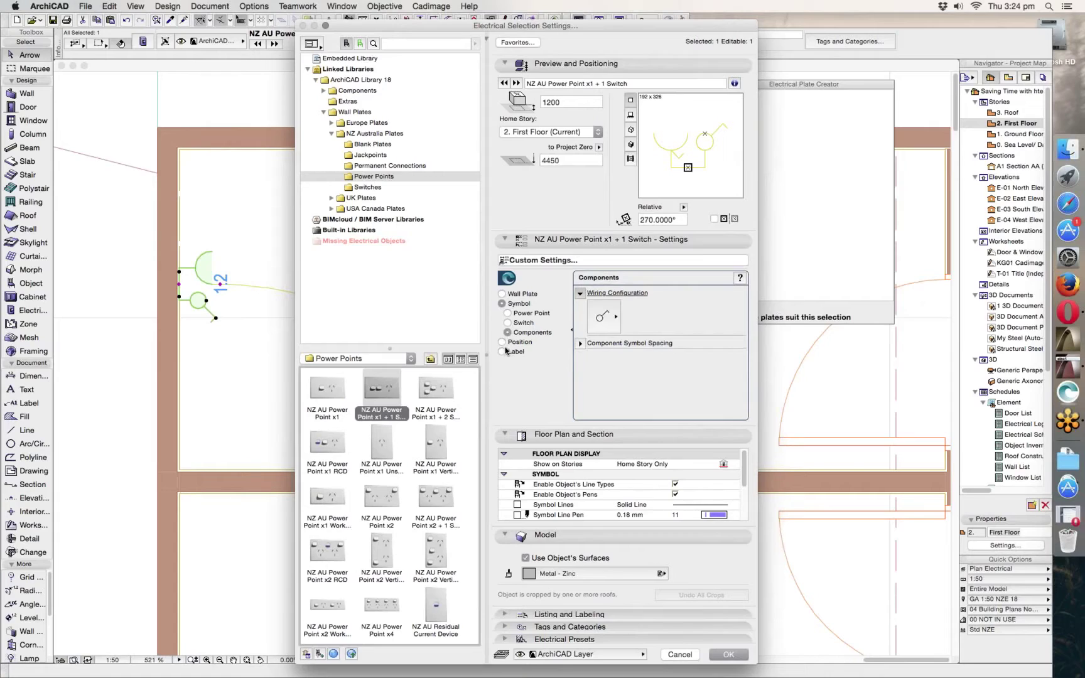
{"action": "left_click", "coordinate": [505, 343]}
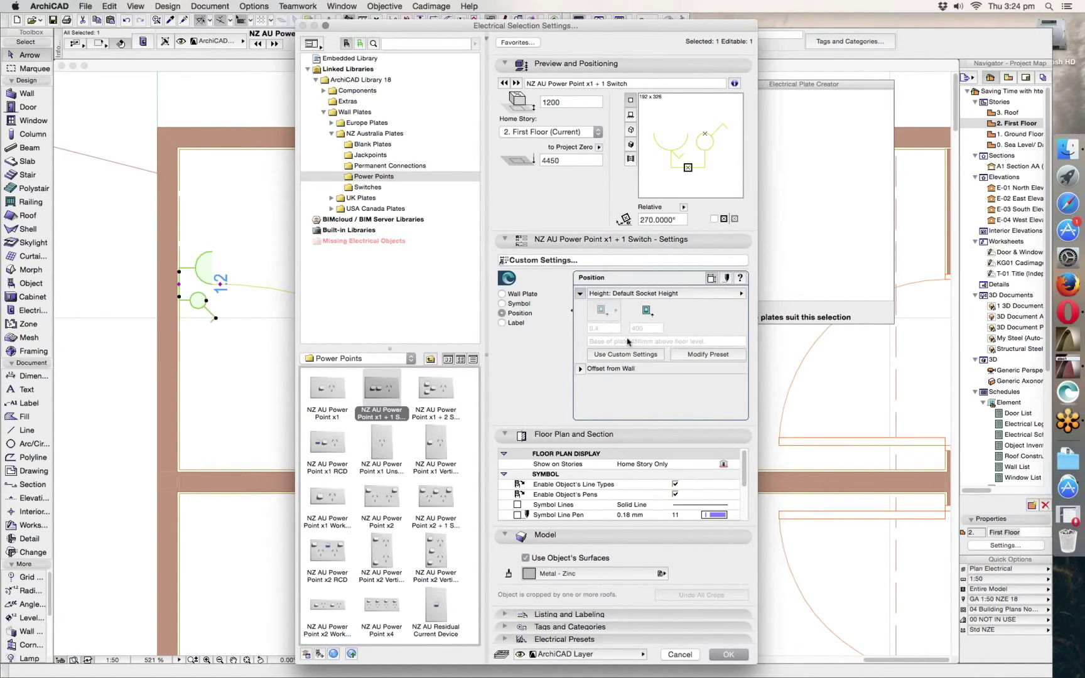
{"action": "left_click", "coordinate": [508, 323]}
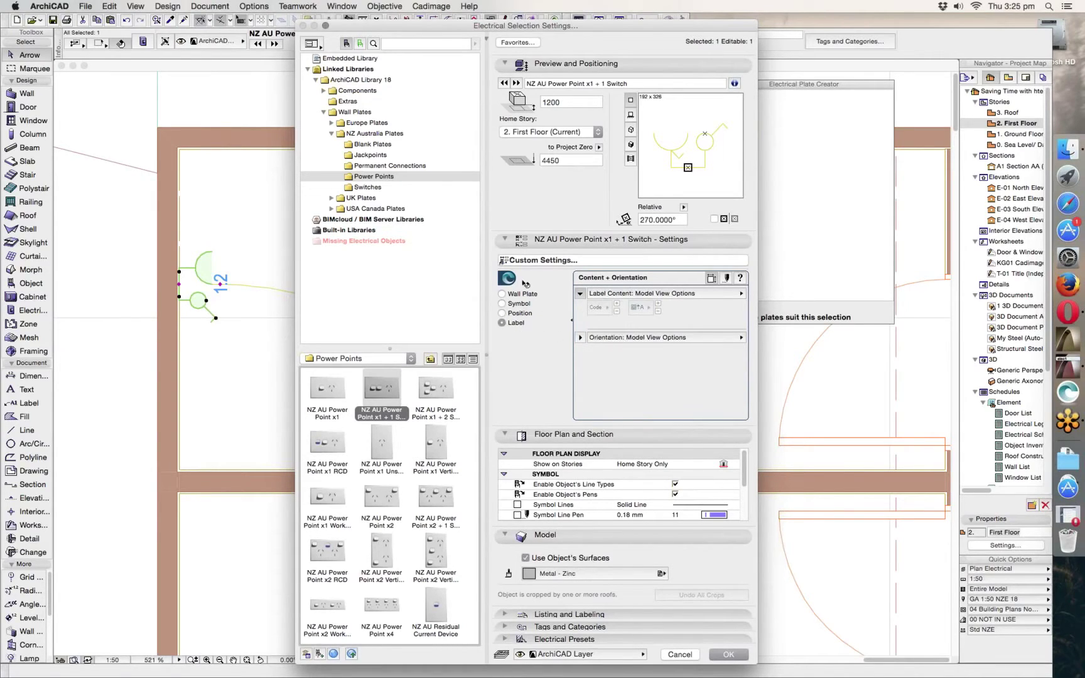
{"action": "left_click", "coordinate": [503, 293]}
{"action": "left_click", "coordinate": [680, 655]}
Step: Draw a marquee around the combined plate and its section of wall on the plan, and show that area in 3D
{"action": "left_click", "coordinate": [153, 246]}
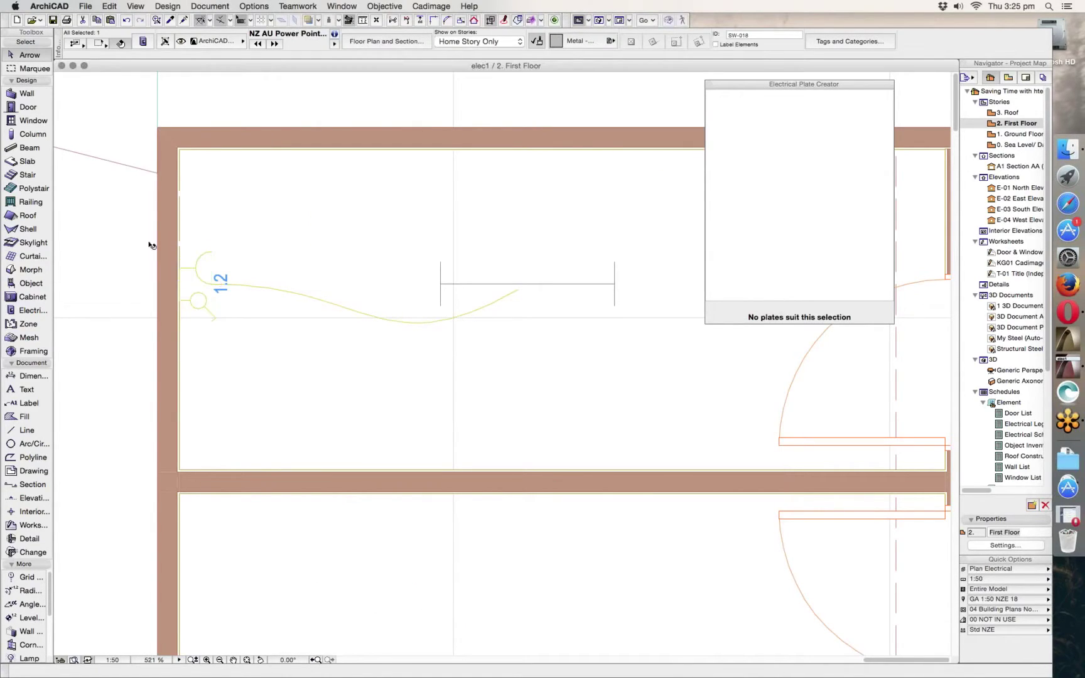
{"action": "left_click", "coordinate": [28, 68]}
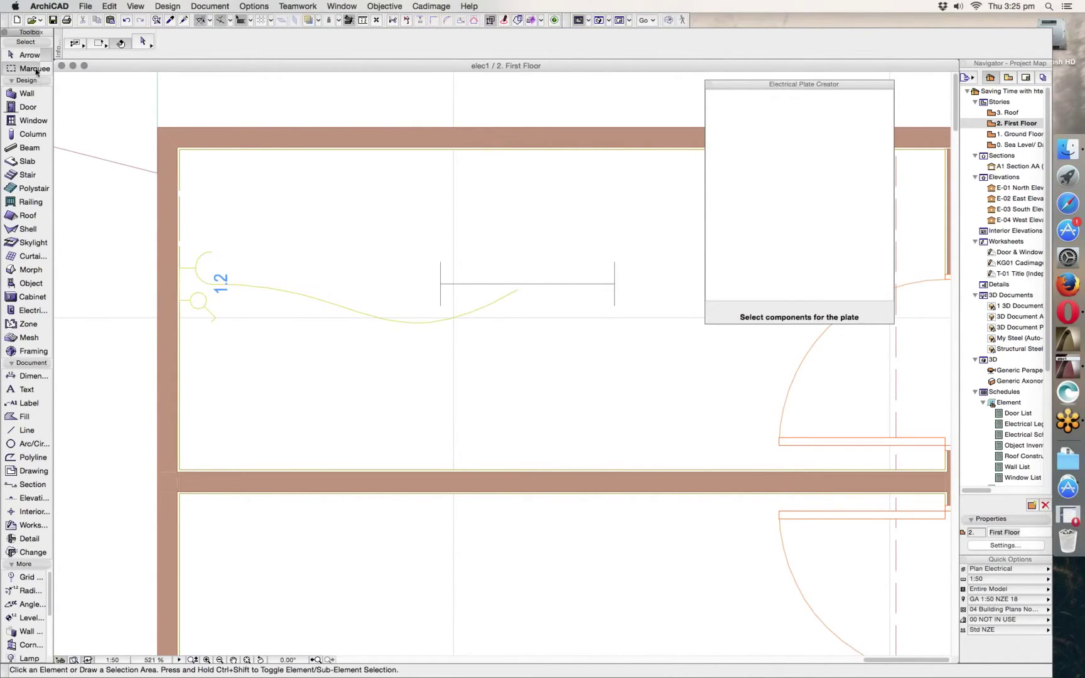
{"action": "left_click", "coordinate": [126, 202]}
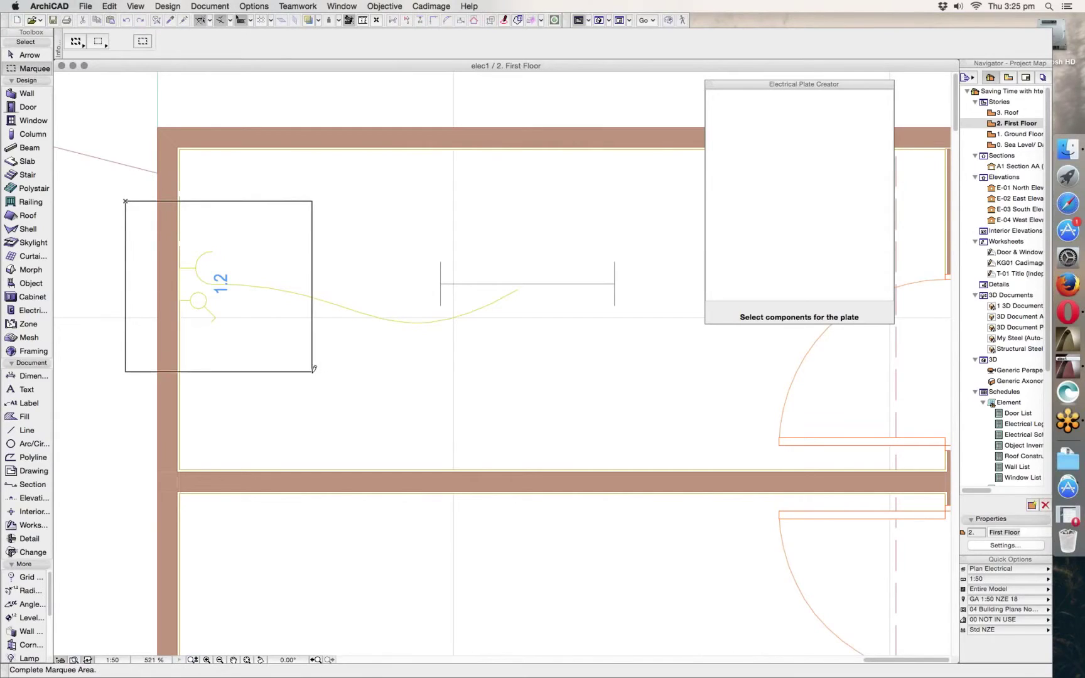
{"action": "left_click", "coordinate": [312, 372]}
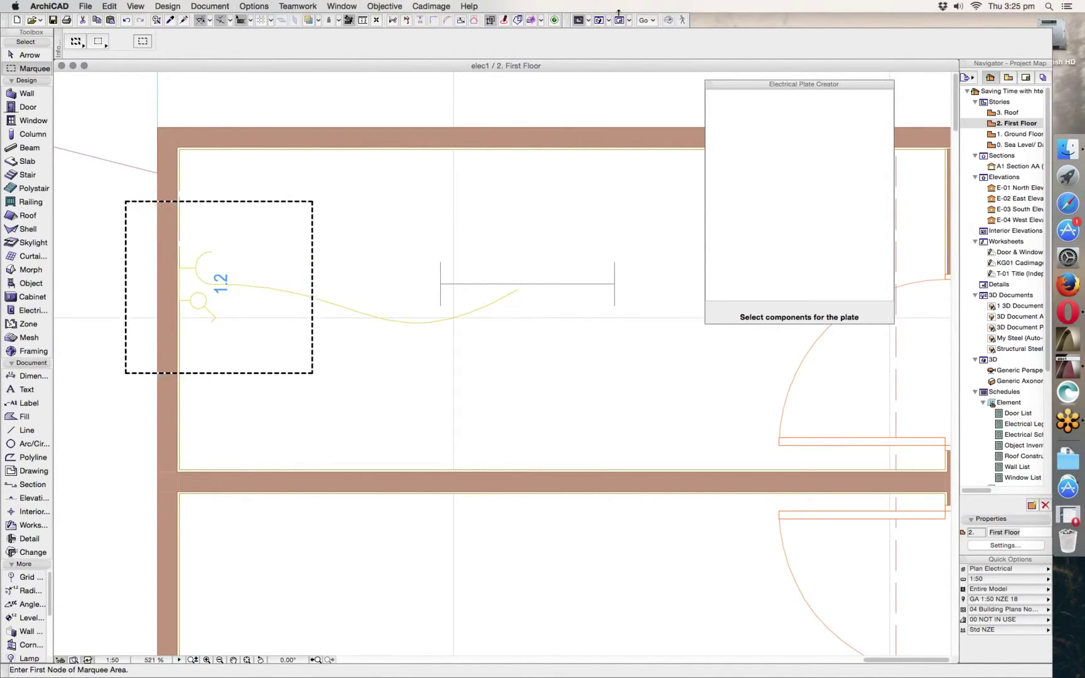
{"action": "right_click", "coordinate": [279, 176]}
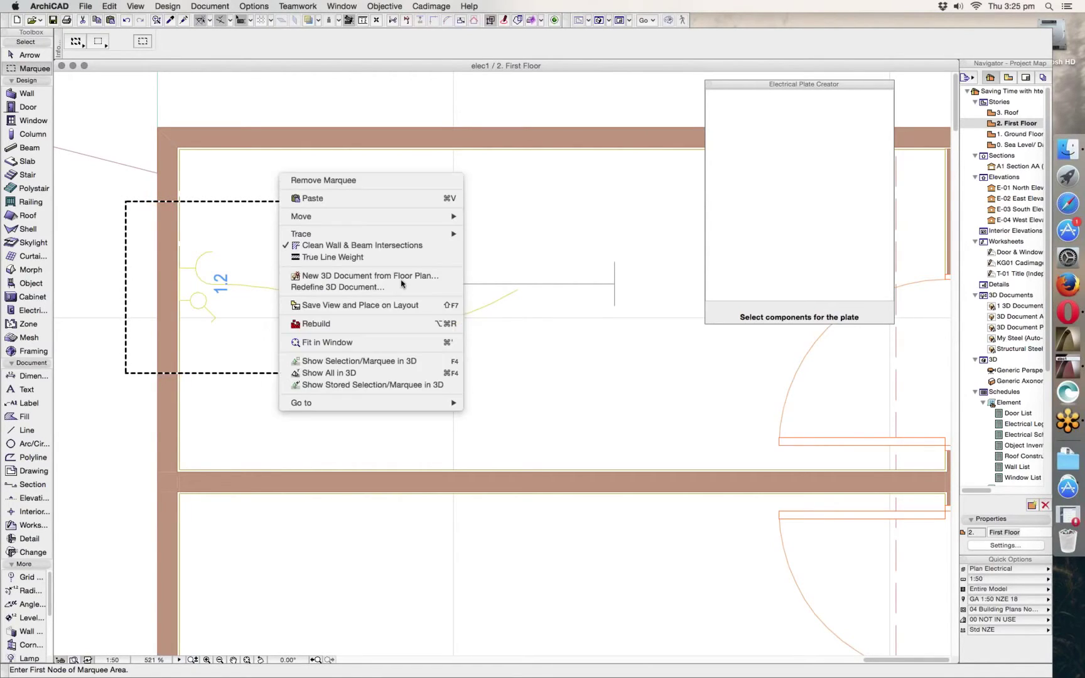
{"action": "left_click", "coordinate": [411, 363]}
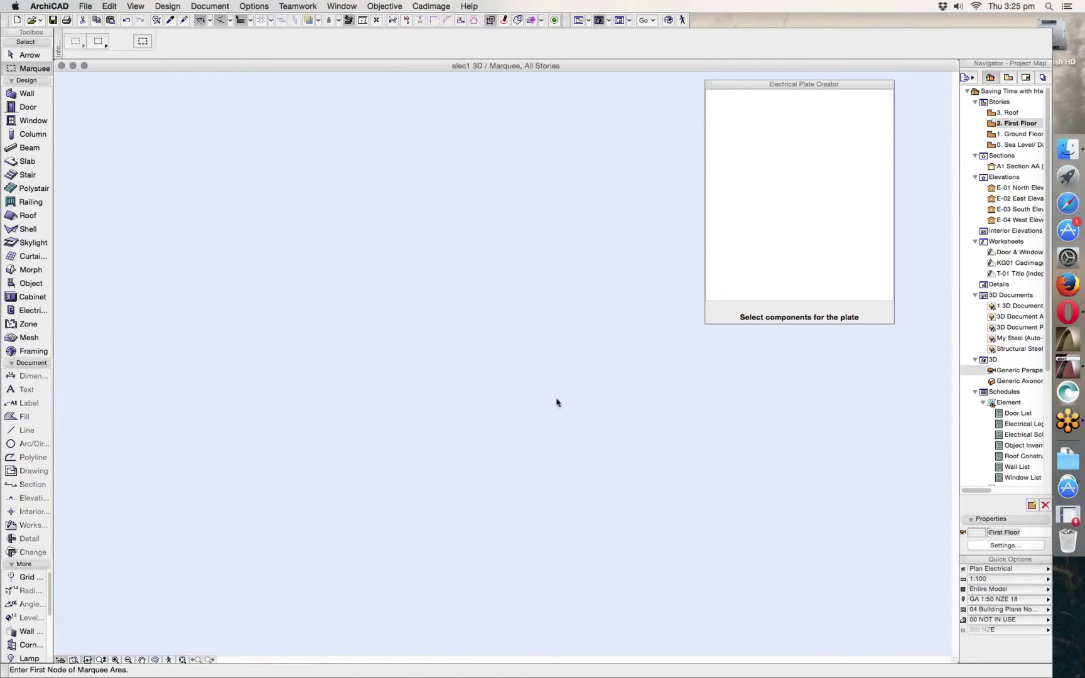
Step: Examine the combined switch and power point plate up close on the wall in the 3D view
{"action": "middle_click_drag", "start_coordinate": [562, 411], "coordinate": [246, 442], "text": "shift"}
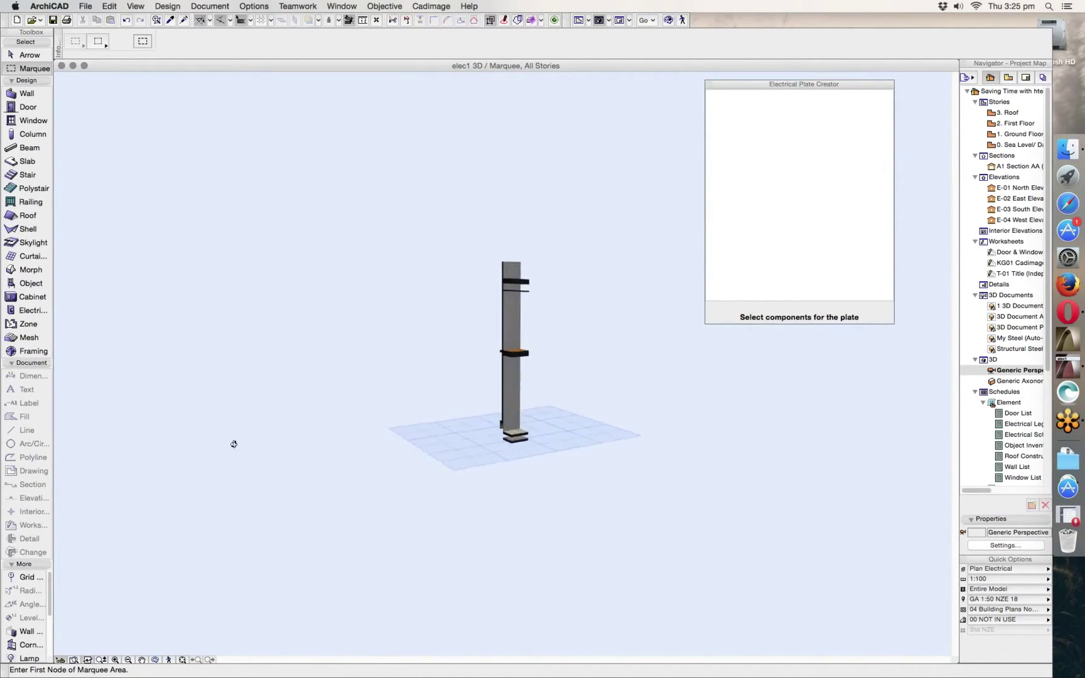
{"action": "scroll", "coordinate": [545, 364], "scroll_direction": "up", "scroll_amount": 4}
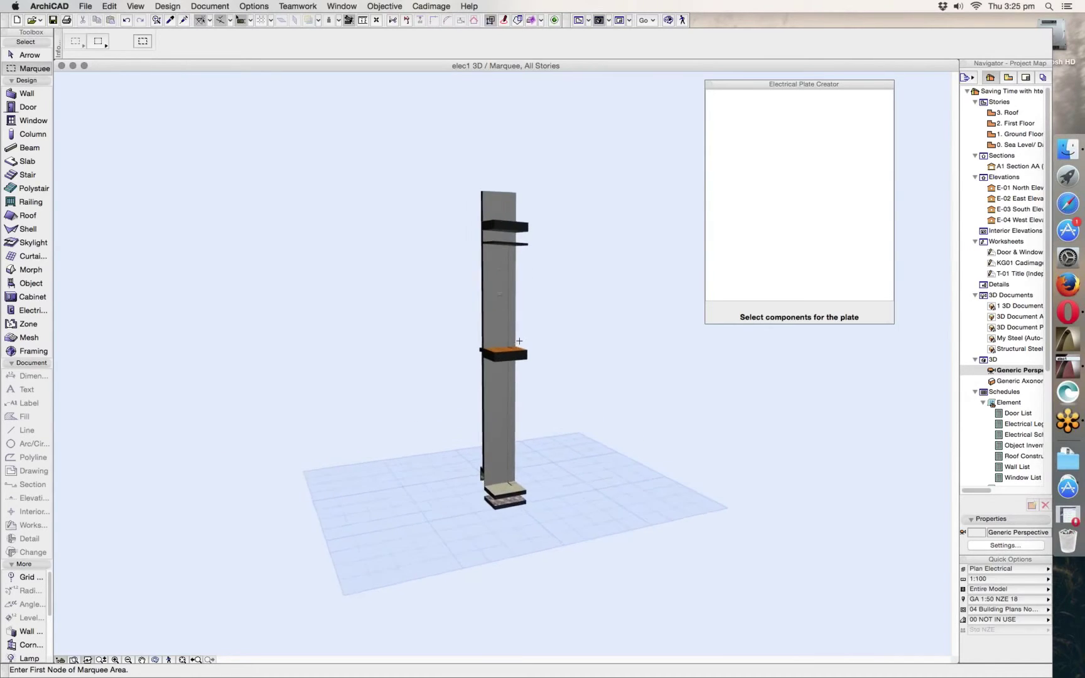
{"action": "scroll", "coordinate": [520, 341], "scroll_direction": "up", "scroll_amount": 6}
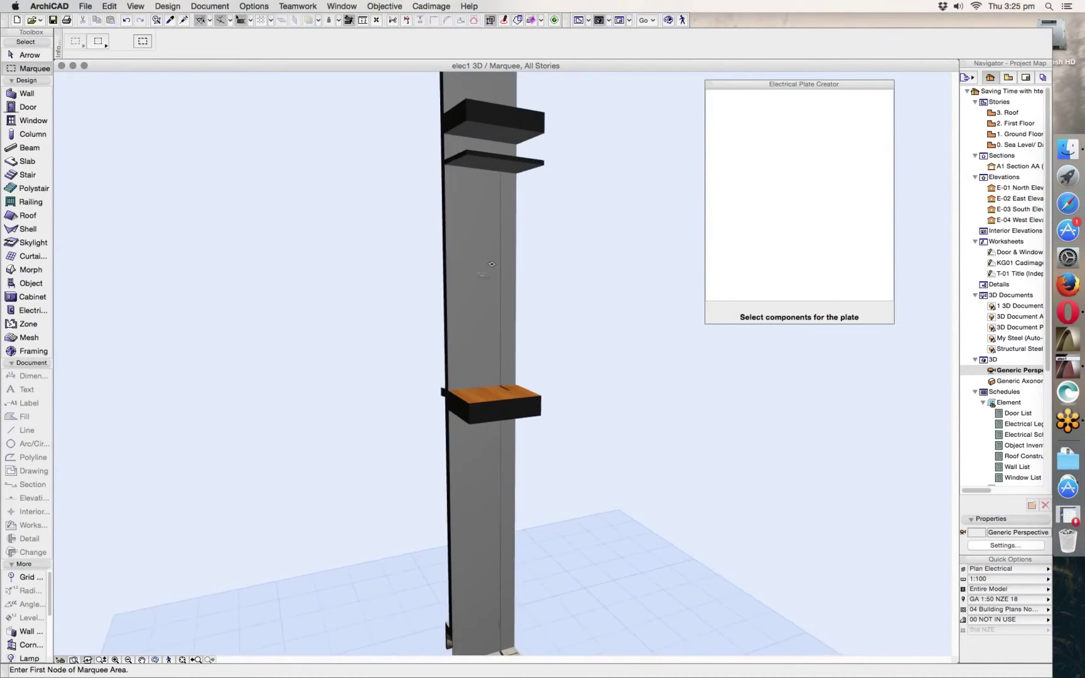
{"action": "scroll", "coordinate": [492, 263], "scroll_direction": "up", "scroll_amount": 6}
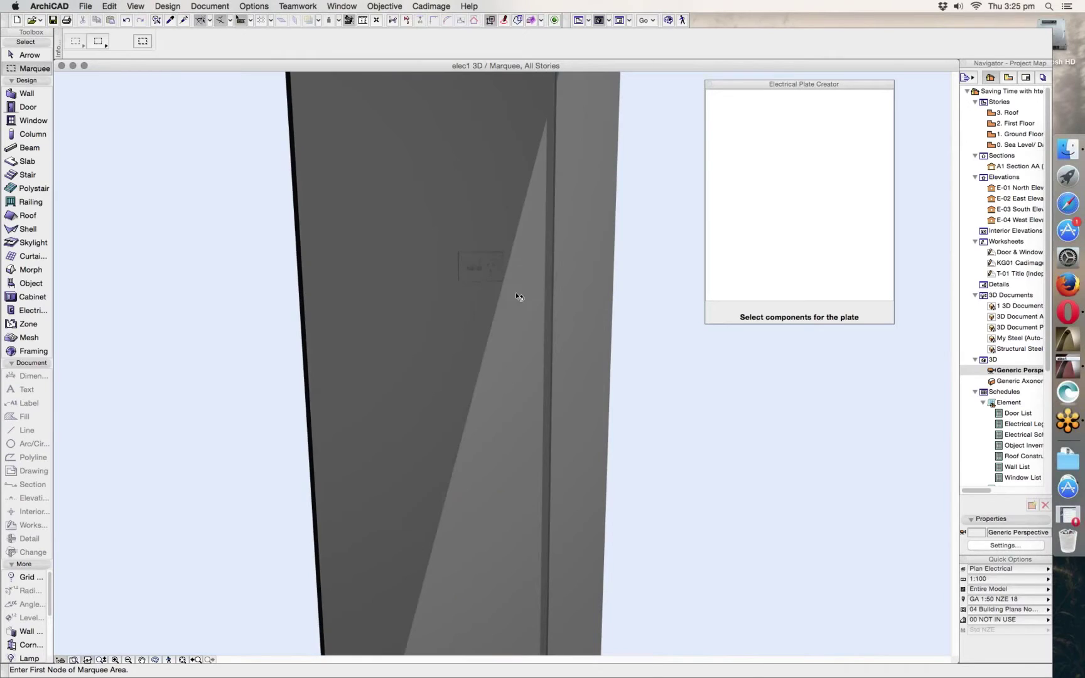
{"action": "middle_click_drag", "start_coordinate": [516, 293], "coordinate": [436, 290], "text": "shift"}
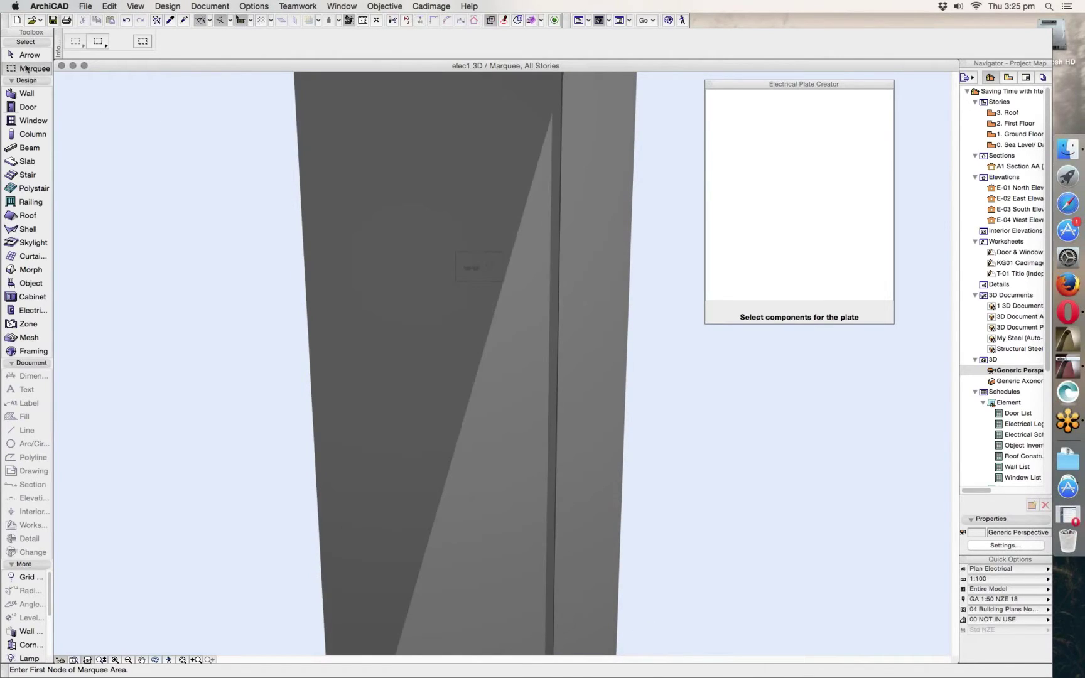
{"action": "left_click", "coordinate": [31, 54]}
{"action": "left_click", "coordinate": [467, 231]}
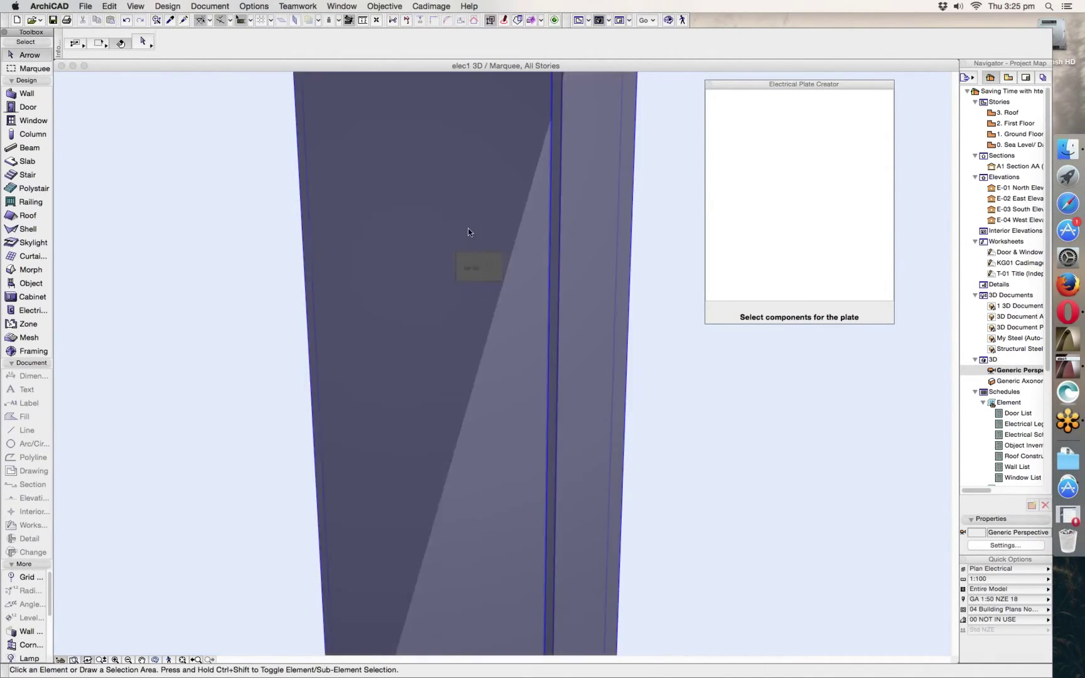
{"action": "middle_click_drag", "start_coordinate": [467, 231], "coordinate": [508, 235], "text": "shift"}
{"action": "scroll", "coordinate": [491, 251], "scroll_direction": "up", "scroll_amount": 4}
{"action": "scroll", "coordinate": [488, 289], "scroll_direction": "up", "scroll_amount": 3}
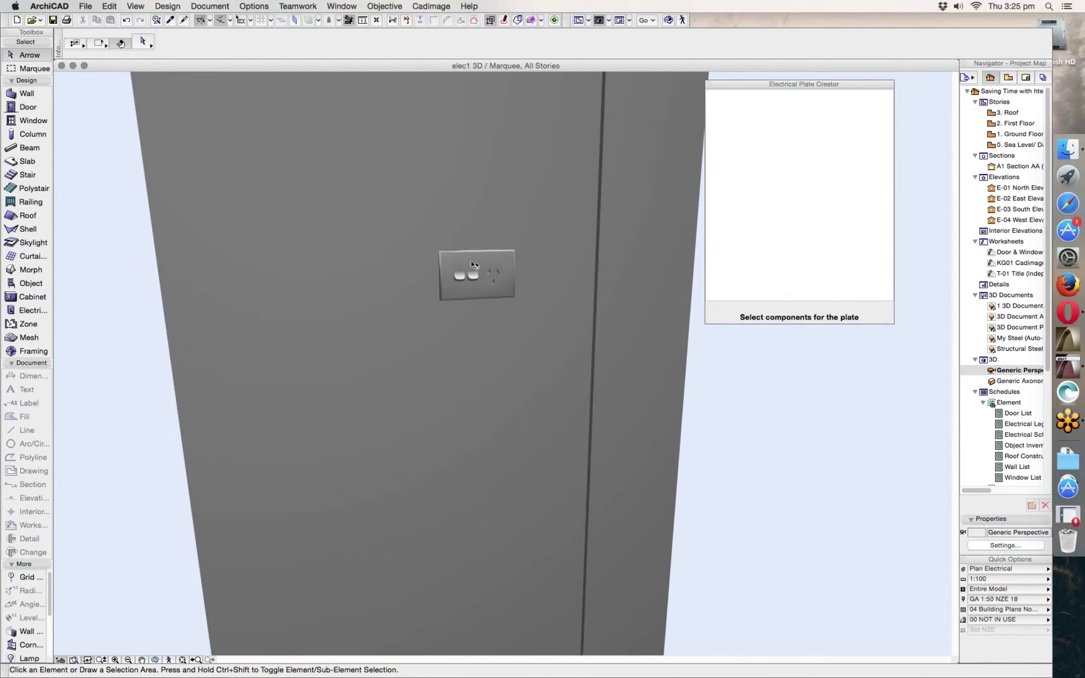
Step: Select the wall plate in 3D and operate one of its switches with the Switch On/Off Control
{"action": "left_click", "coordinate": [492, 281]}
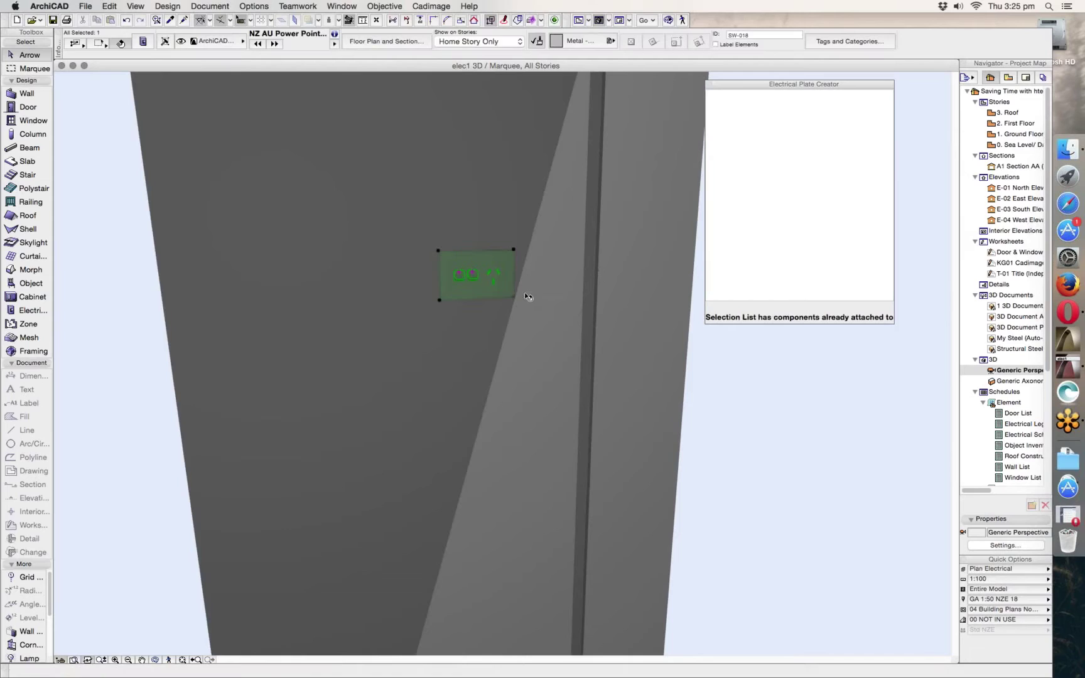
{"action": "left_click", "coordinate": [473, 277]}
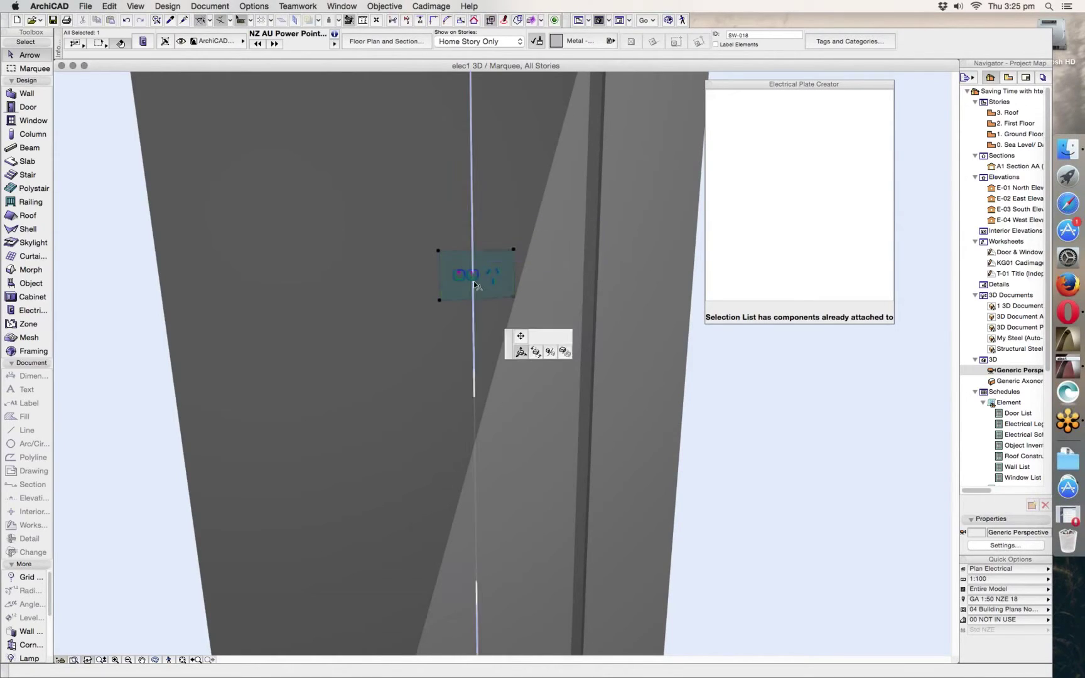
{"action": "left_click", "coordinate": [521, 337]}
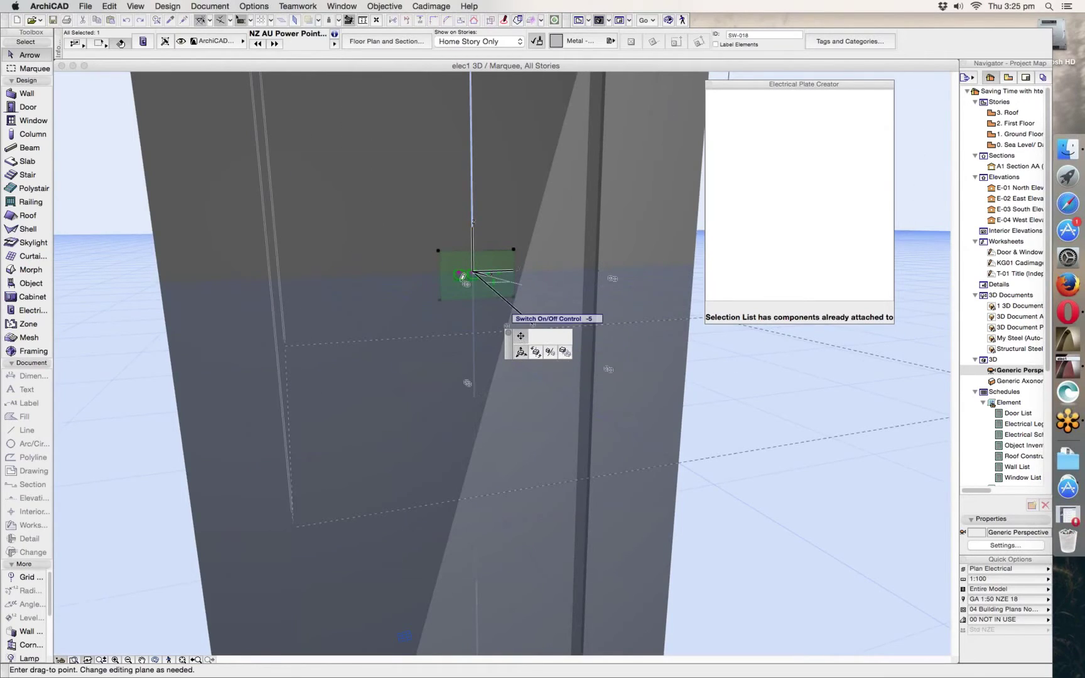
{"action": "left_click", "coordinate": [476, 281]}
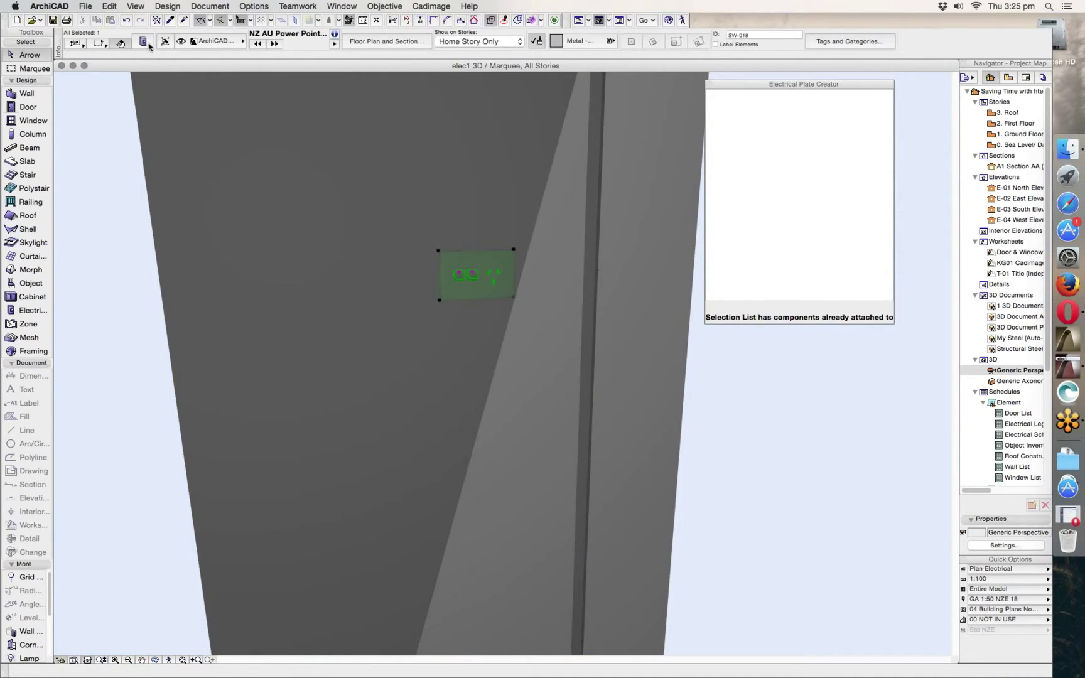
Step: Open the wall plate's settings, check its shaded 3D preview, and leave without saving
{"action": "left_click", "coordinate": [144, 42]}
{"action": "left_click", "coordinate": [630, 145]}
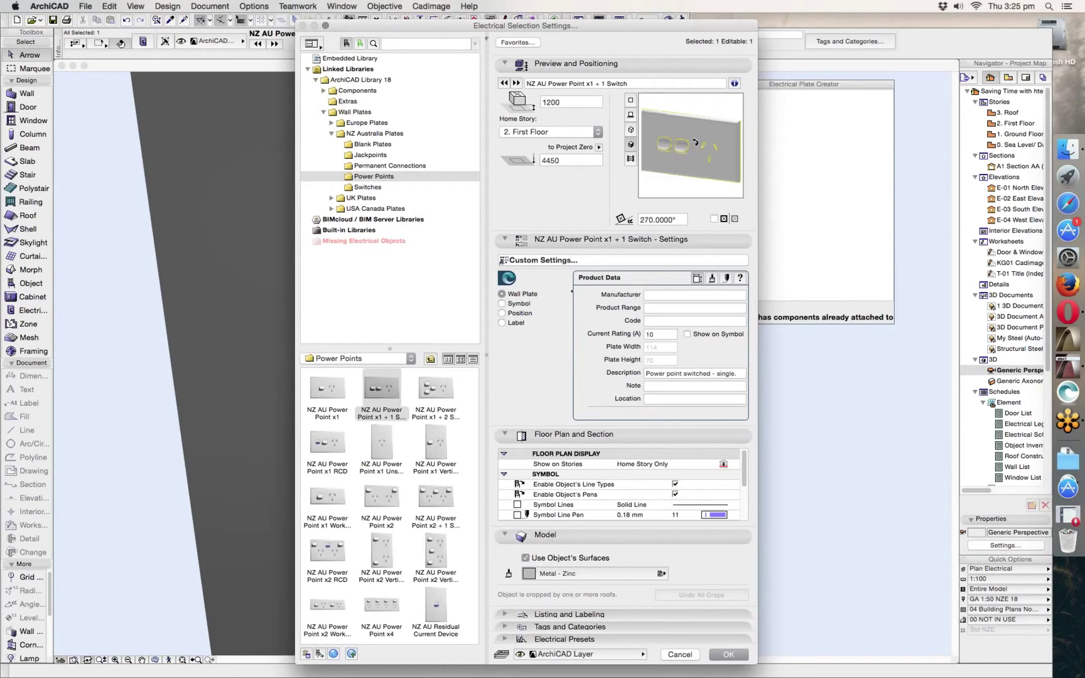
{"action": "left_click", "coordinate": [681, 655]}
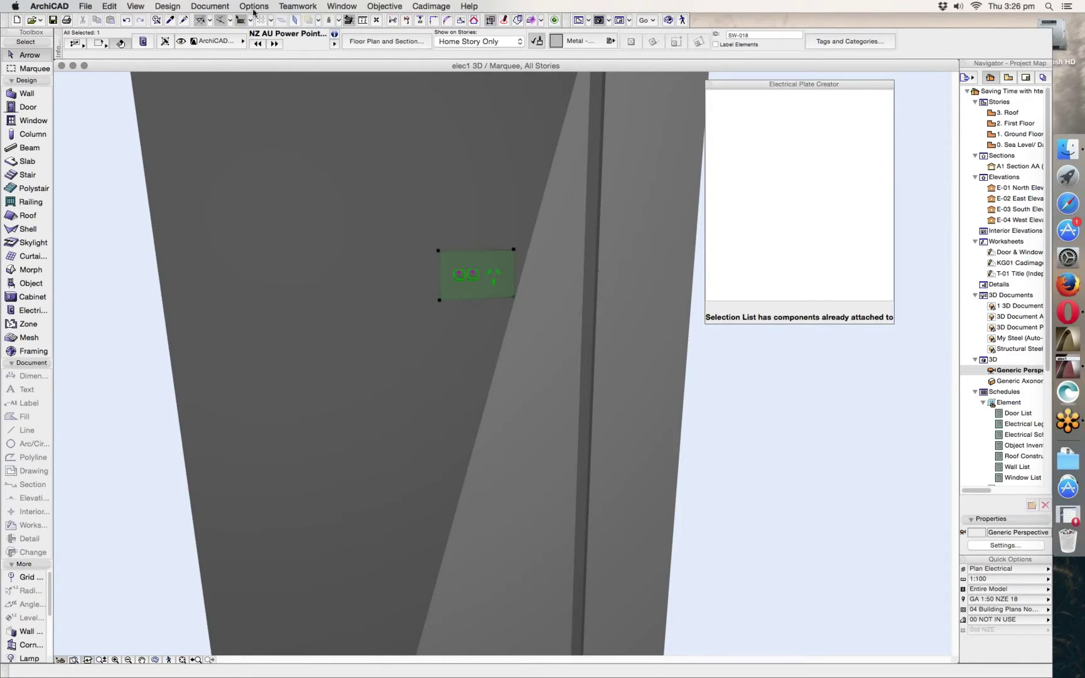
Step: Open the Model View Options and review the model detail choices offered for Cadimage Electrical
{"action": "left_click", "coordinate": [253, 11]}
{"action": "mouse_move", "coordinate": [219, 9]}
{"action": "mouse_move", "coordinate": [251, 82]}
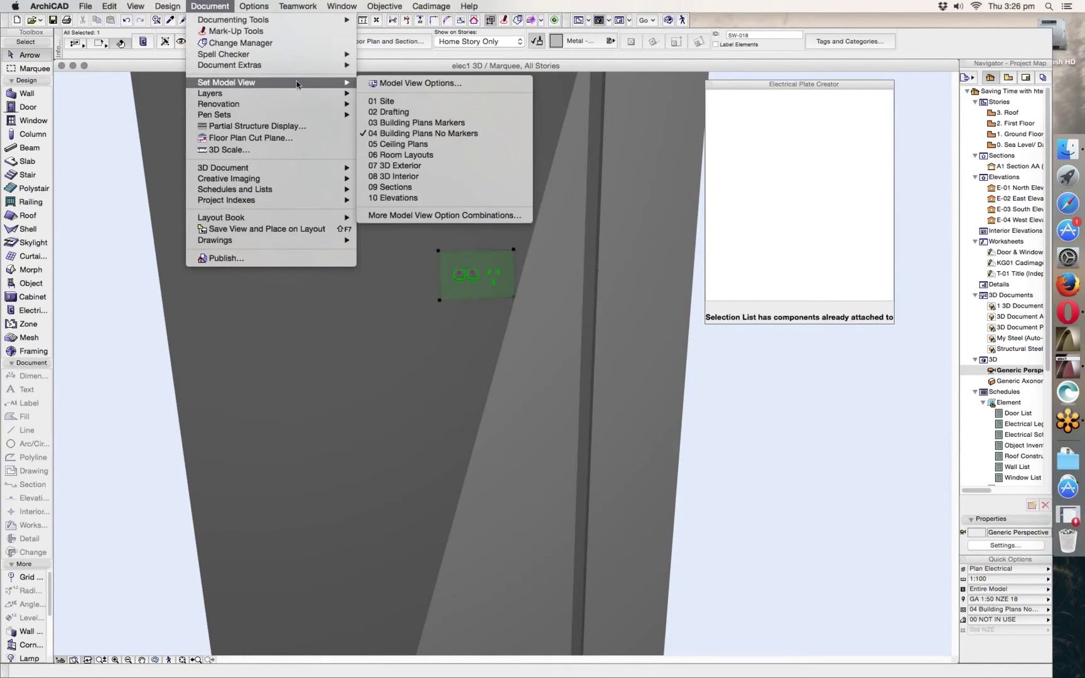
{"action": "left_click", "coordinate": [395, 84]}
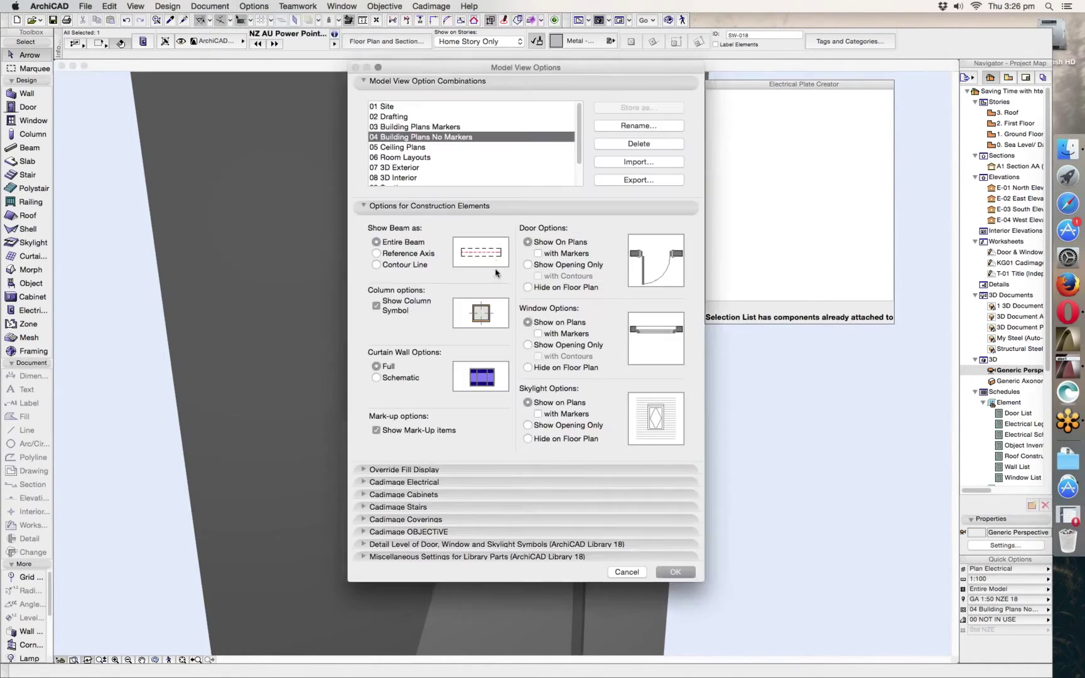
{"action": "left_click", "coordinate": [404, 204]}
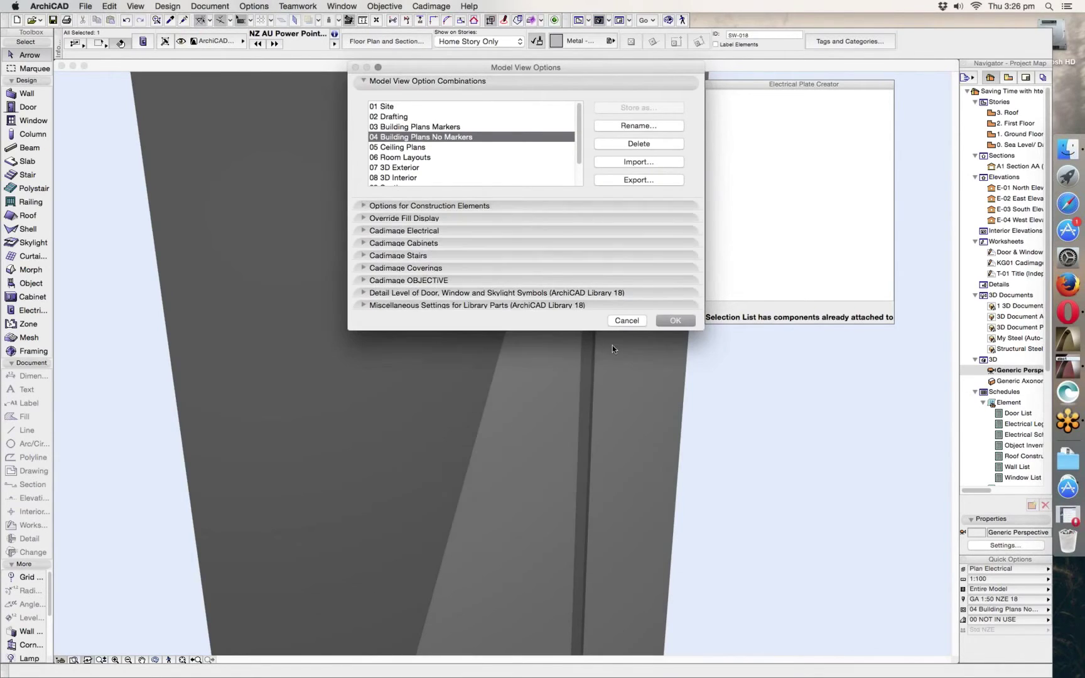
{"action": "left_click", "coordinate": [387, 231]}
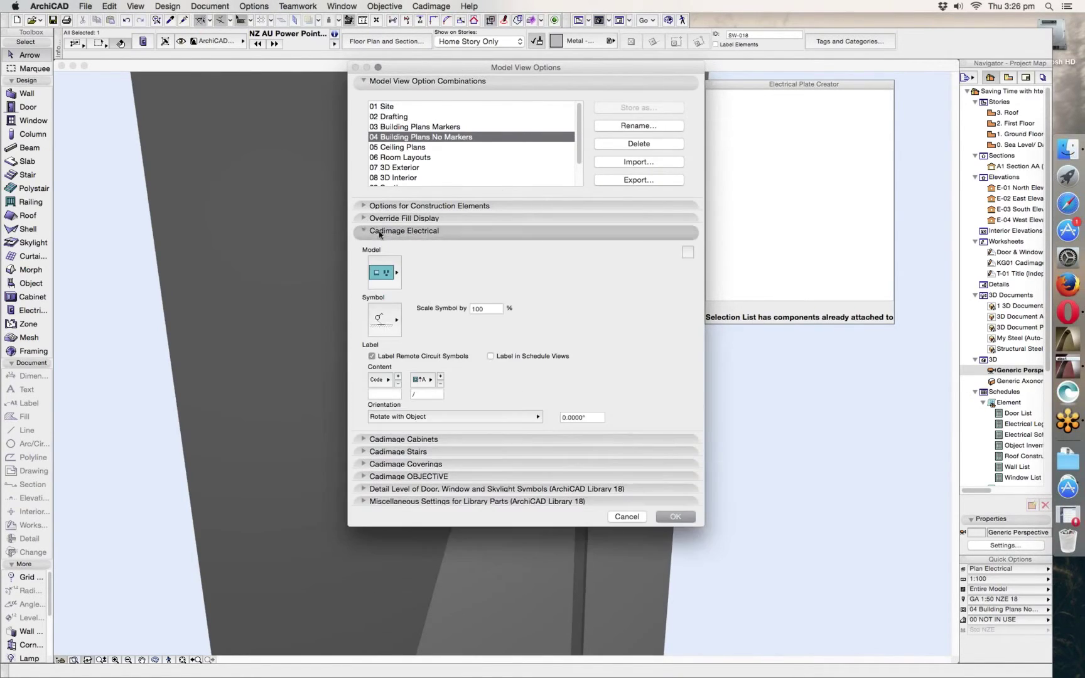
{"action": "left_click", "coordinate": [385, 276]}
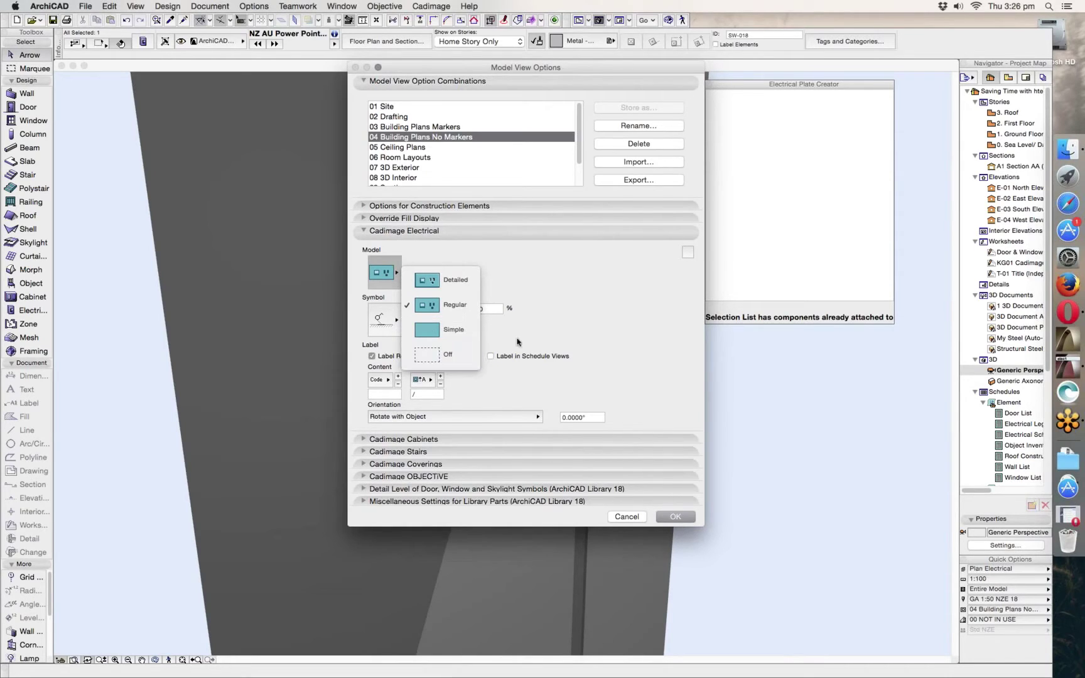
{"action": "left_click", "coordinate": [583, 287]}
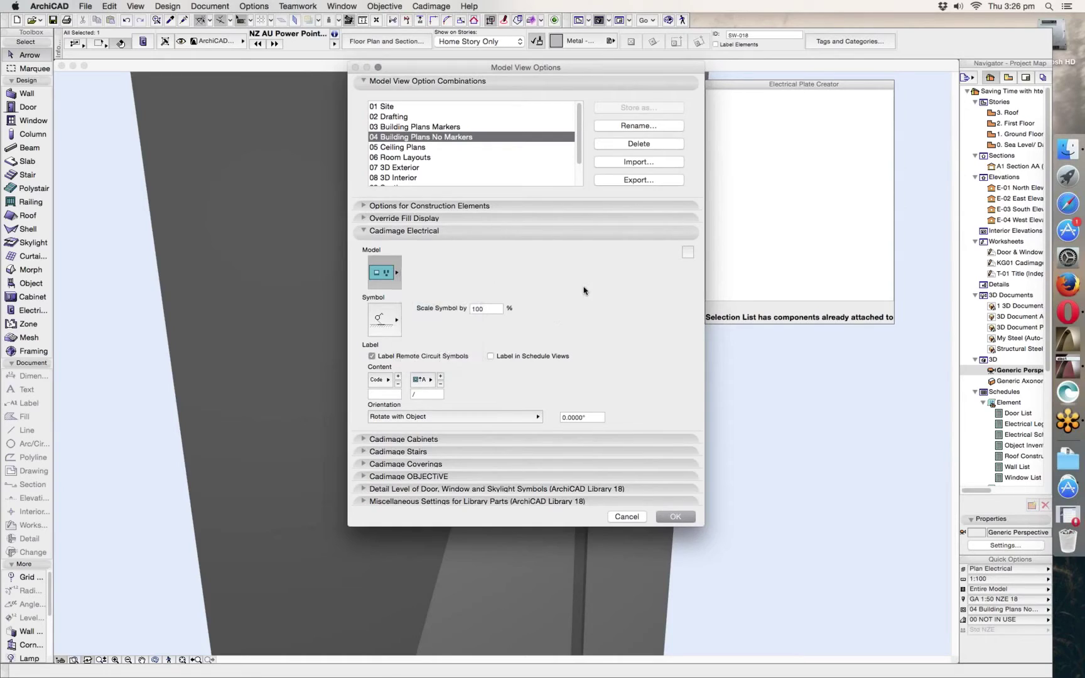
Step: Review the Cadimage Electrical symbol and label orientation choices, and leave the Model View Options without saving
{"action": "left_click", "coordinate": [385, 319]}
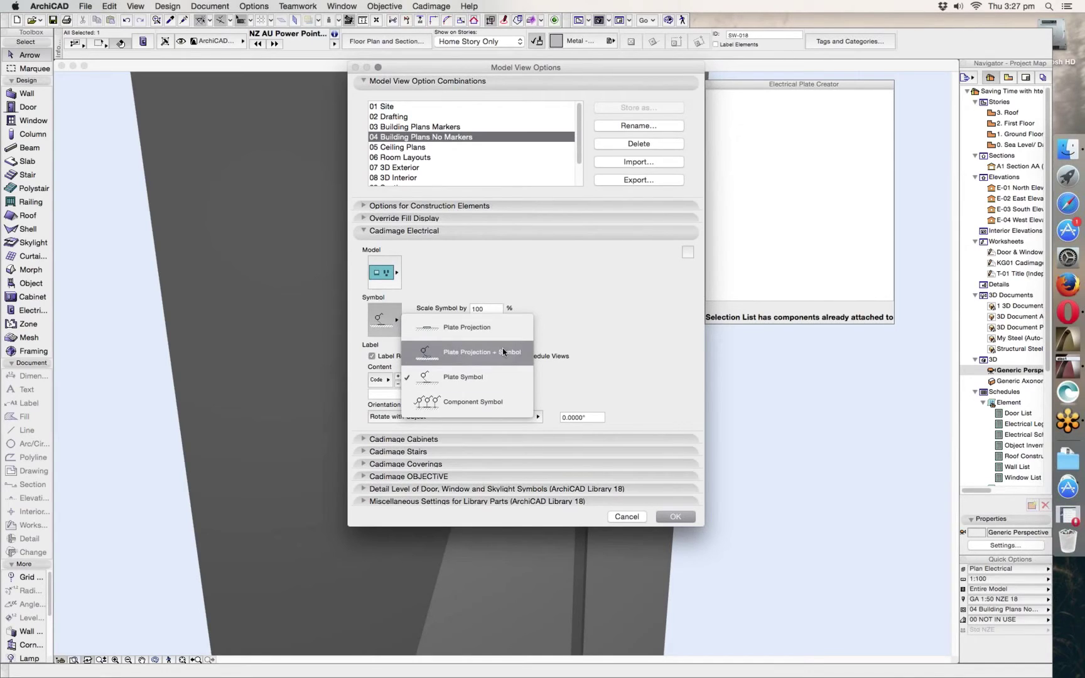
{"action": "left_click", "coordinate": [599, 325]}
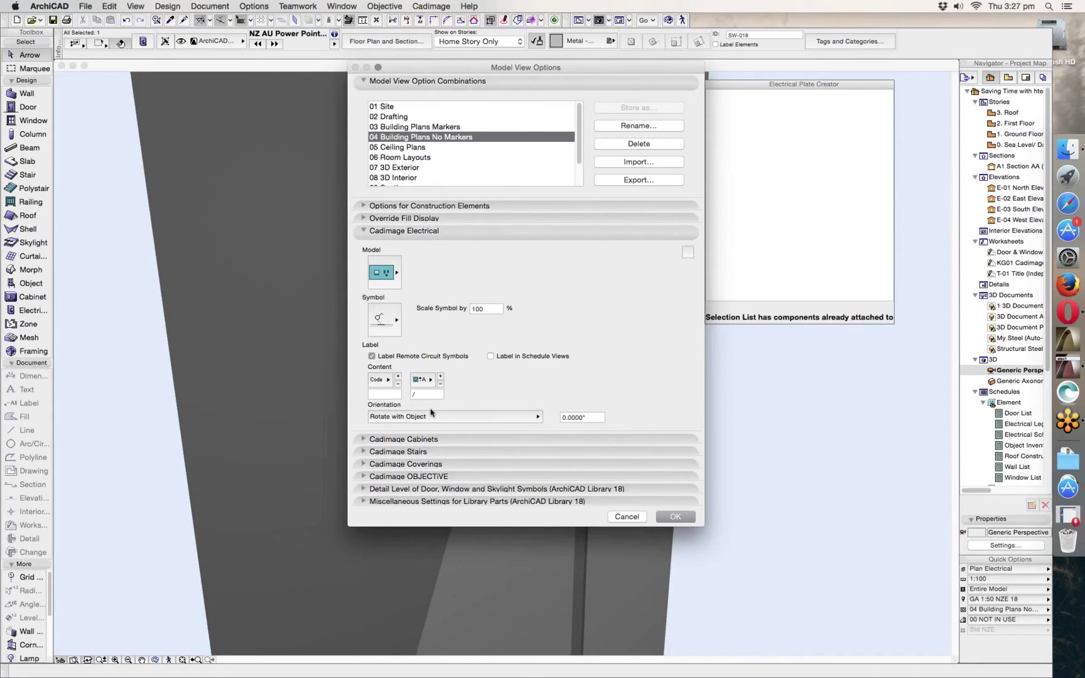
{"action": "left_click", "coordinate": [409, 417]}
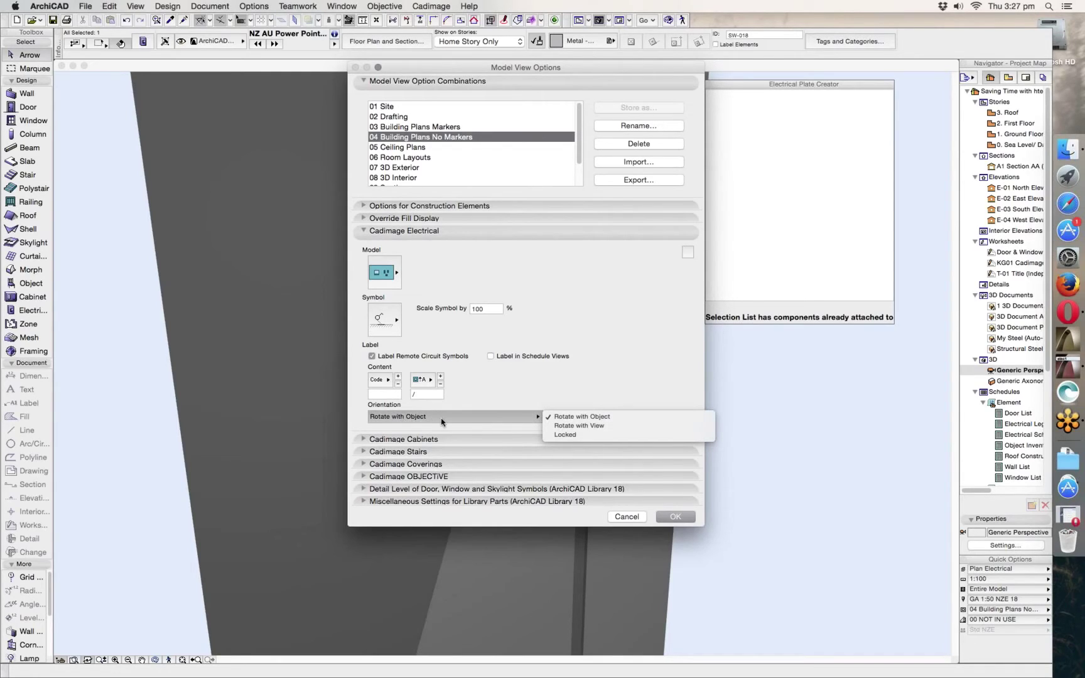
{"action": "left_click", "coordinate": [517, 422]}
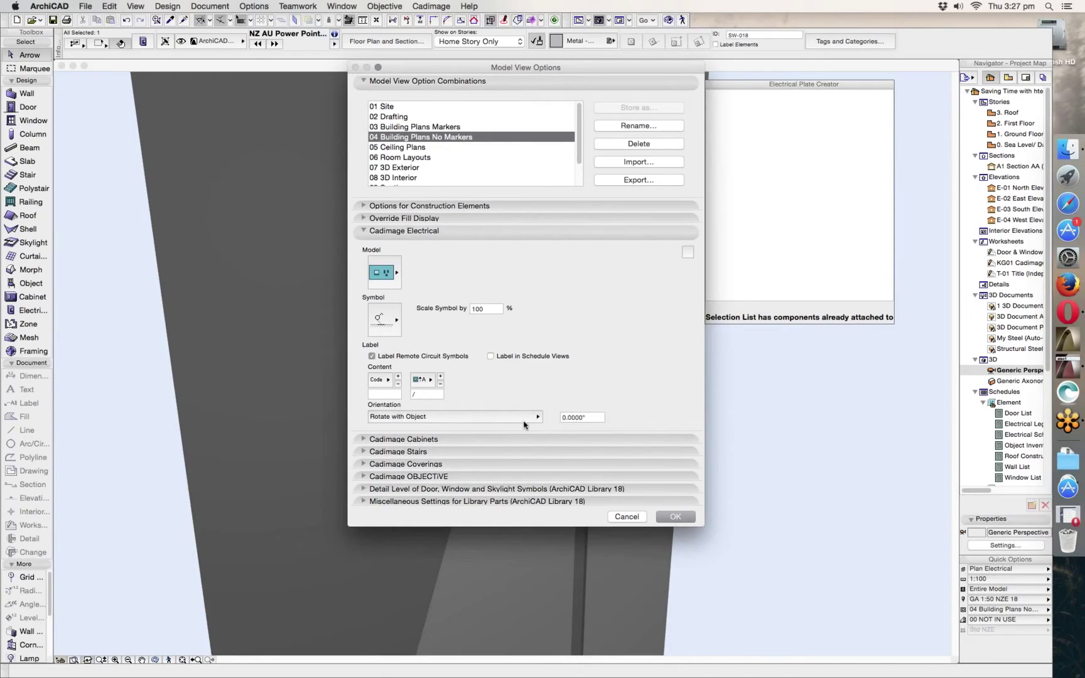
{"action": "left_click", "coordinate": [506, 418]}
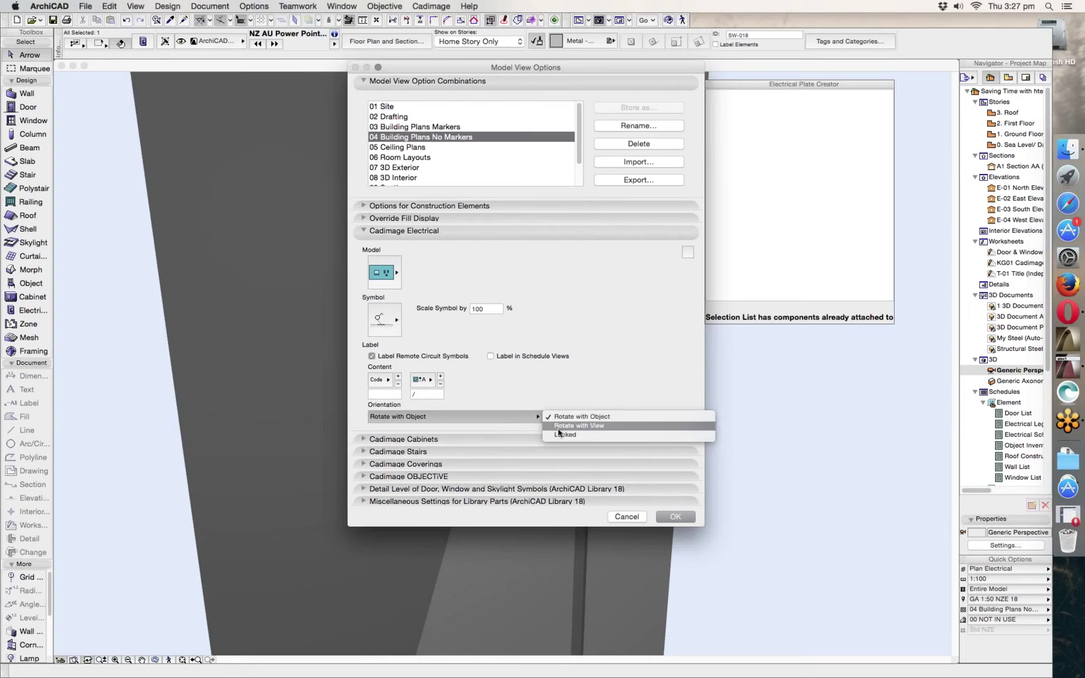
{"action": "left_click", "coordinate": [622, 389]}
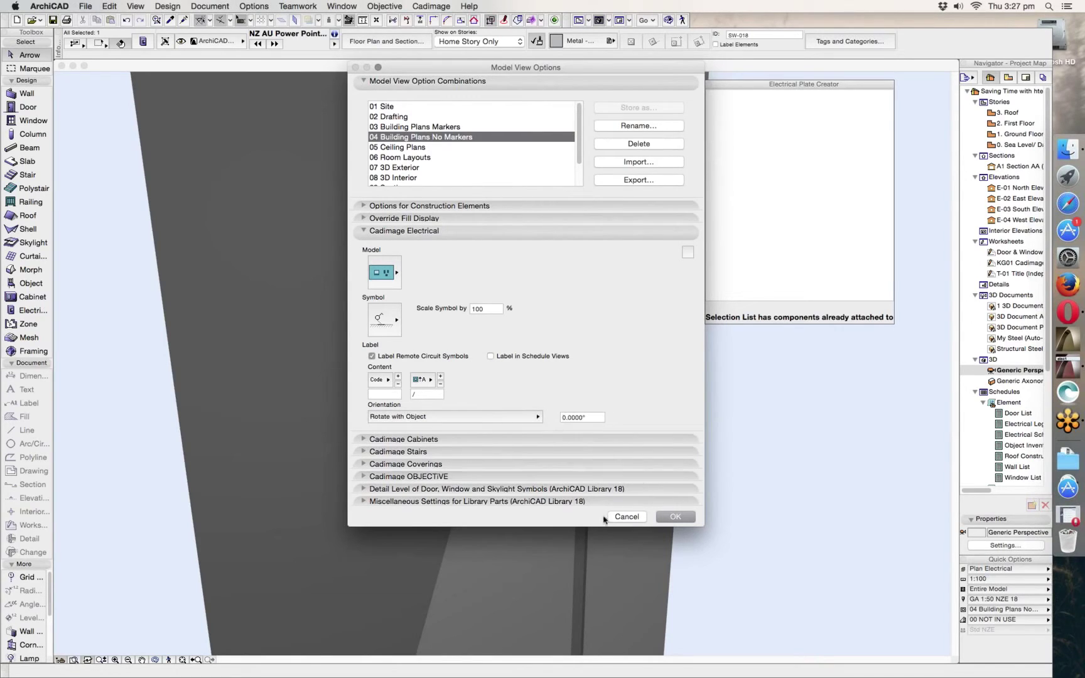
{"action": "left_click", "coordinate": [636, 516]}
{"action": "key", "text": "Escape"}
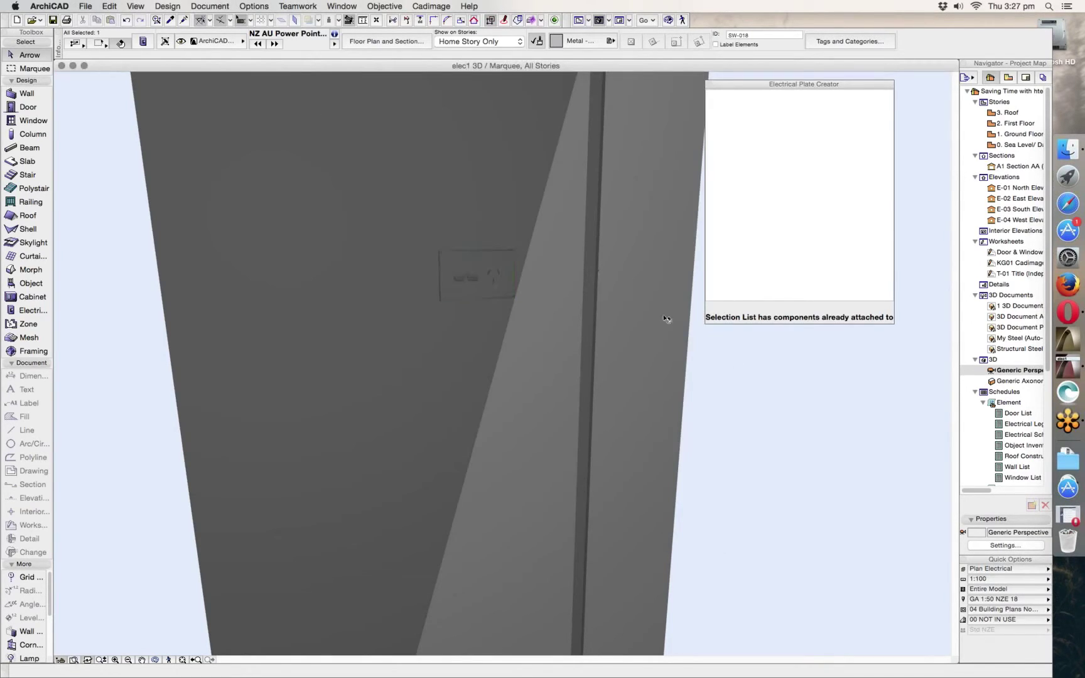
Step: Close the Electrical Plate Creator and the 3D view, and clear the marquee and selection on the First Floor plan
{"action": "left_click", "coordinate": [708, 83]}
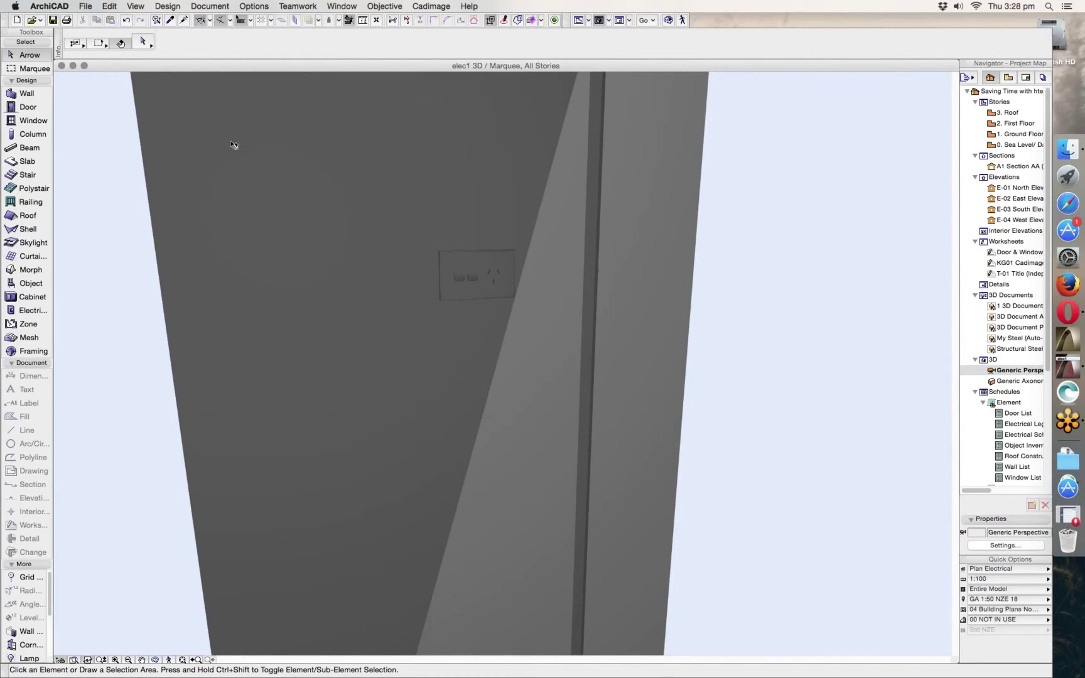
{"action": "left_click", "coordinate": [61, 66]}
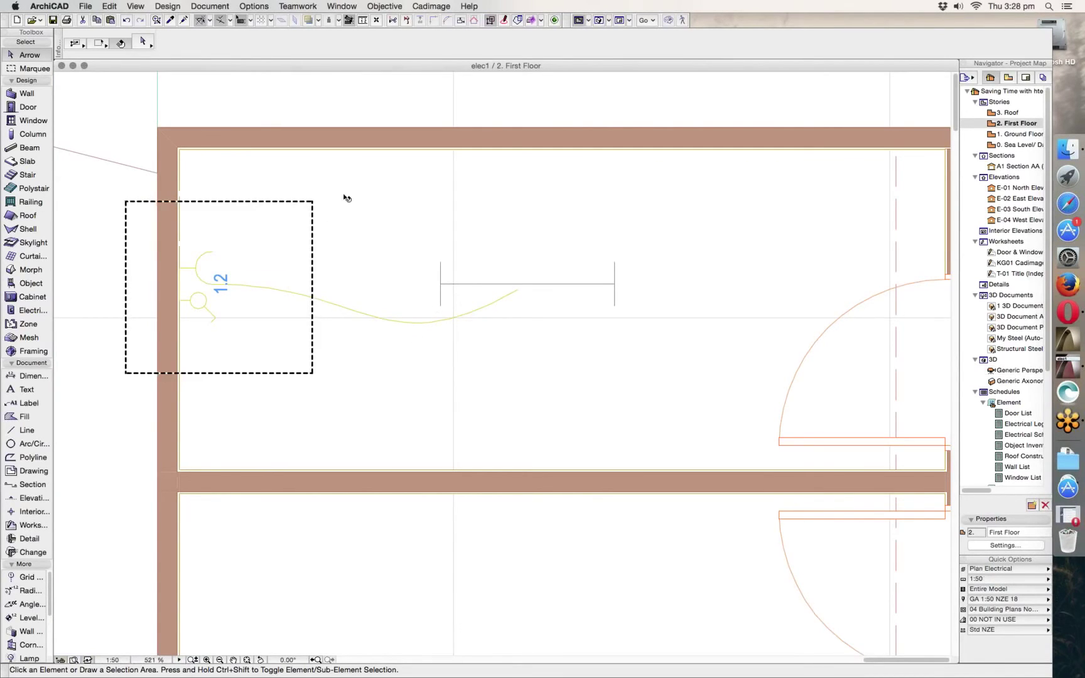
{"action": "right_click", "coordinate": [88, 388]}
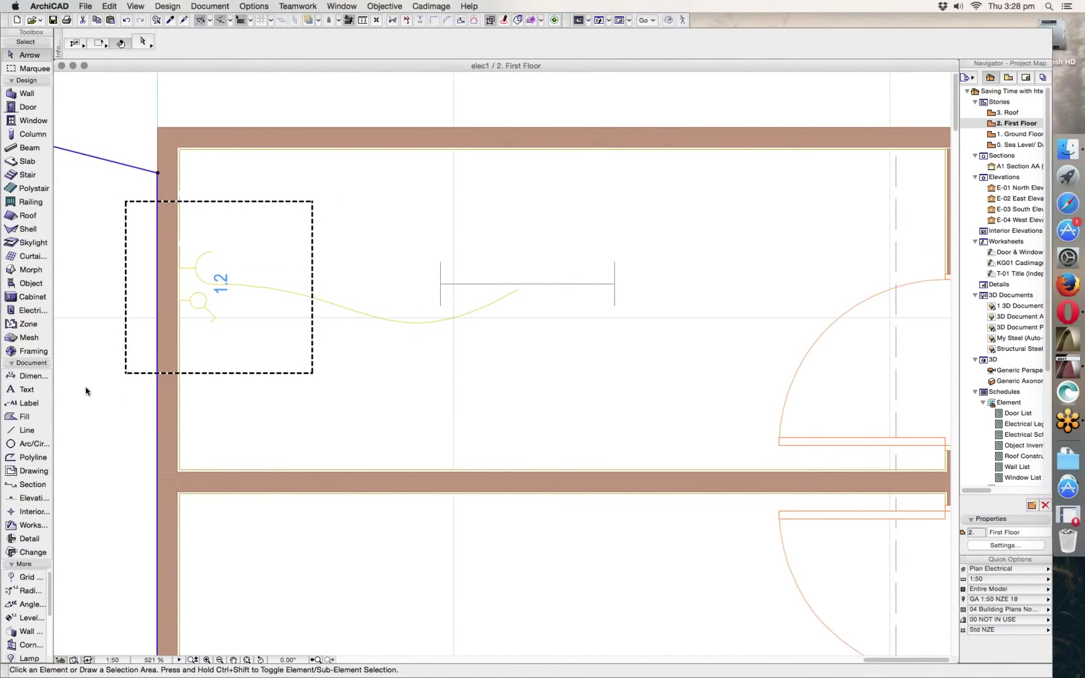
{"action": "left_click", "coordinate": [114, 393]}
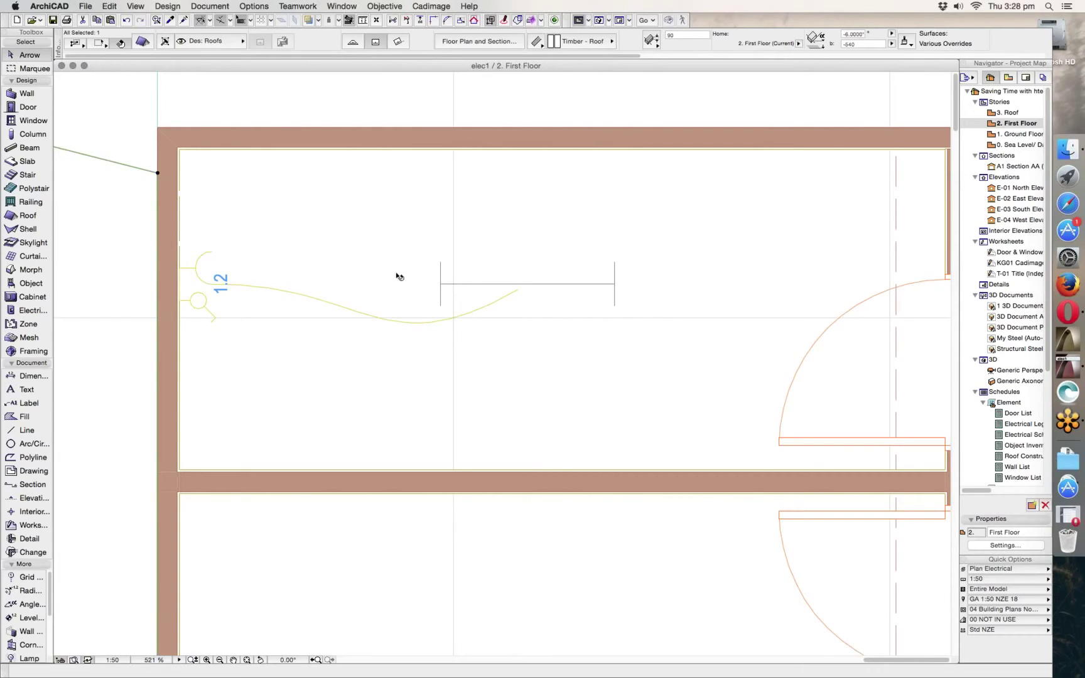
{"action": "left_click", "coordinate": [762, 308]}
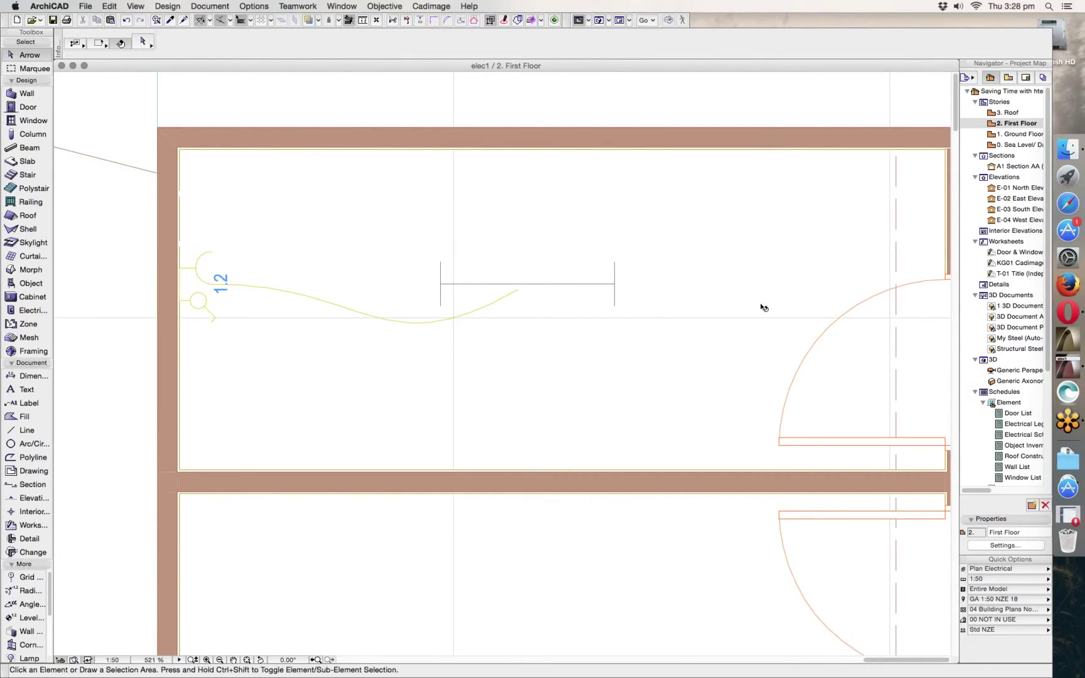
Step: Import the element schedule scheme Electrical Components Schedule.xml from the CadimageTools Extras folder and save the scheme settings
{"action": "right_click", "coordinate": [1005, 402]}
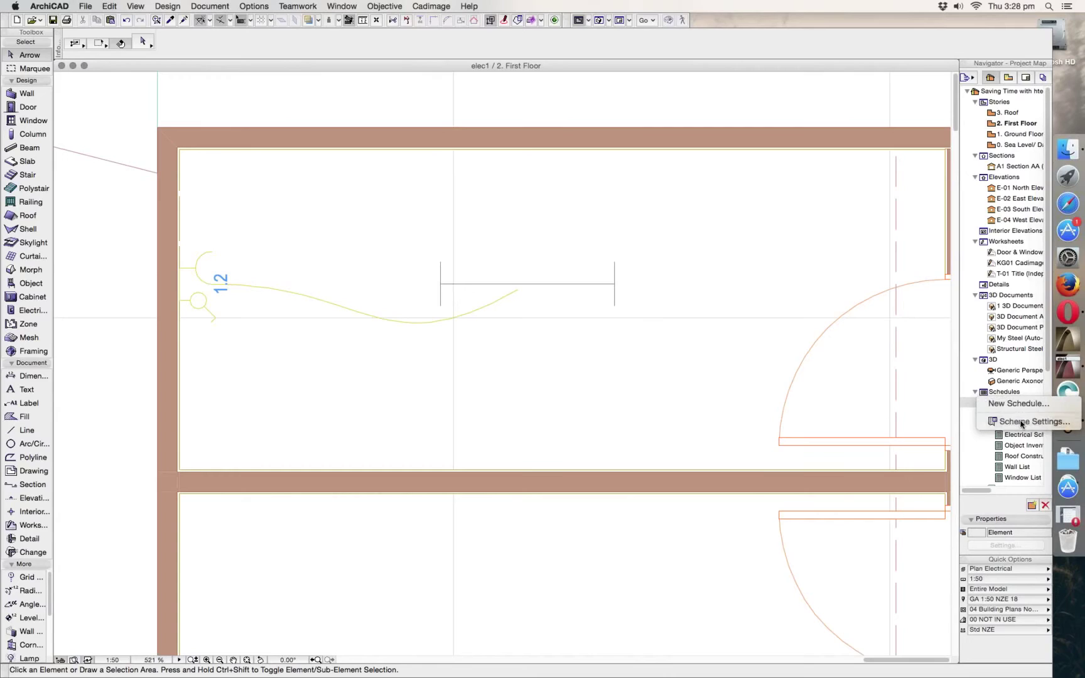
{"action": "left_click", "coordinate": [1020, 422]}
{"action": "left_click", "coordinate": [751, 132]}
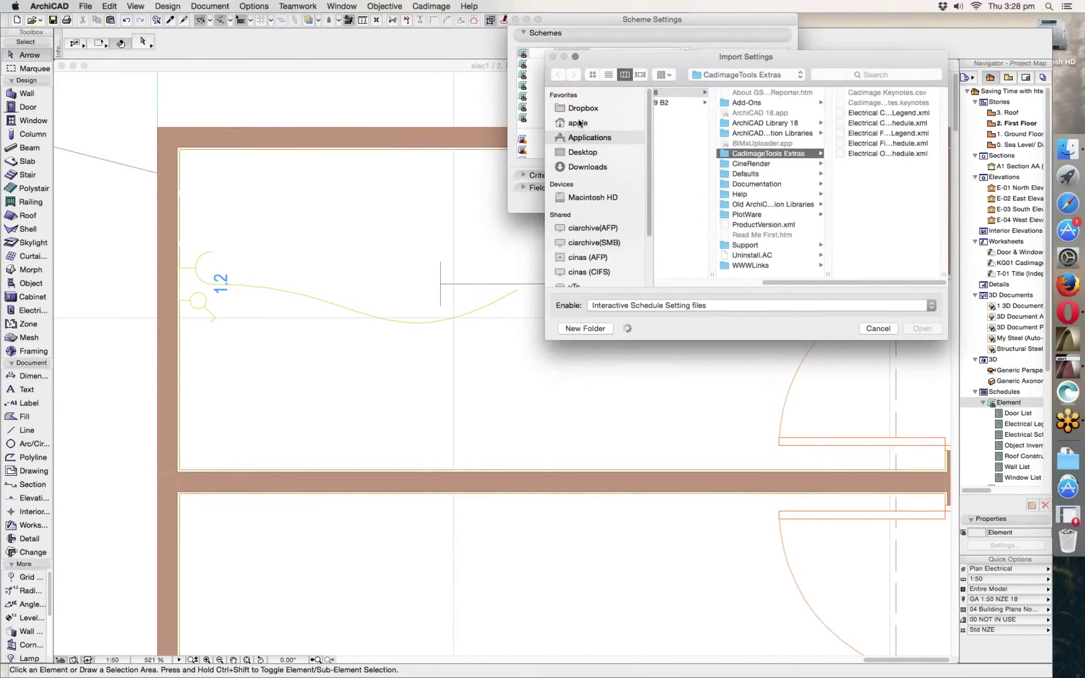
{"action": "left_click_drag", "start_coordinate": [814, 59], "coordinate": [574, 100]}
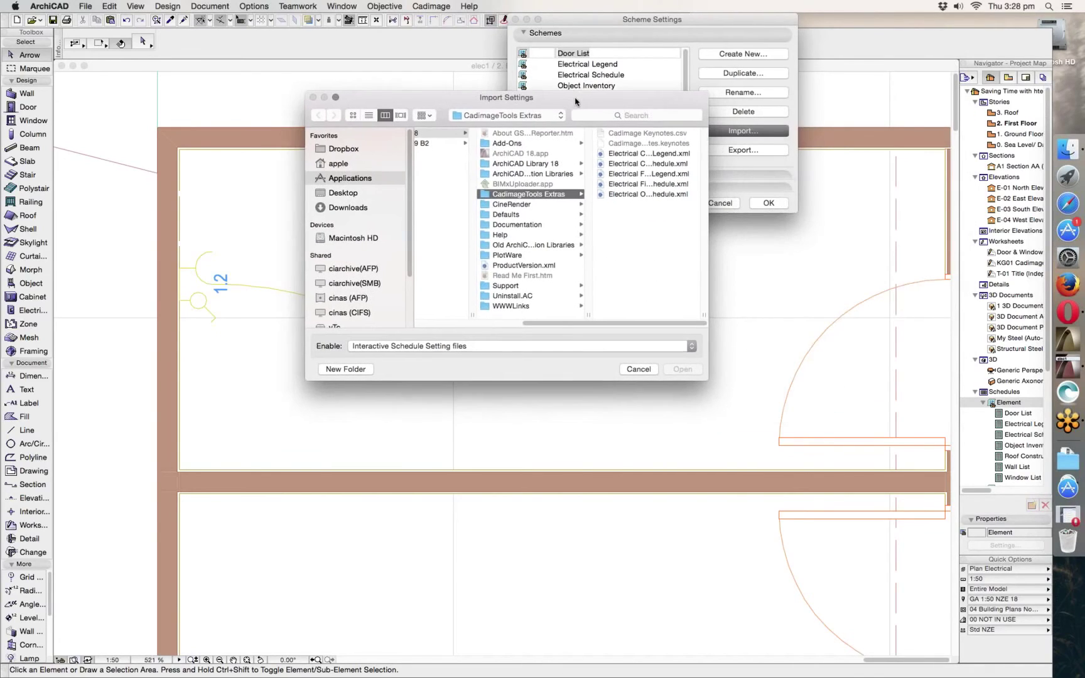
{"action": "left_click_drag", "start_coordinate": [707, 317], "coordinate": [775, 319]}
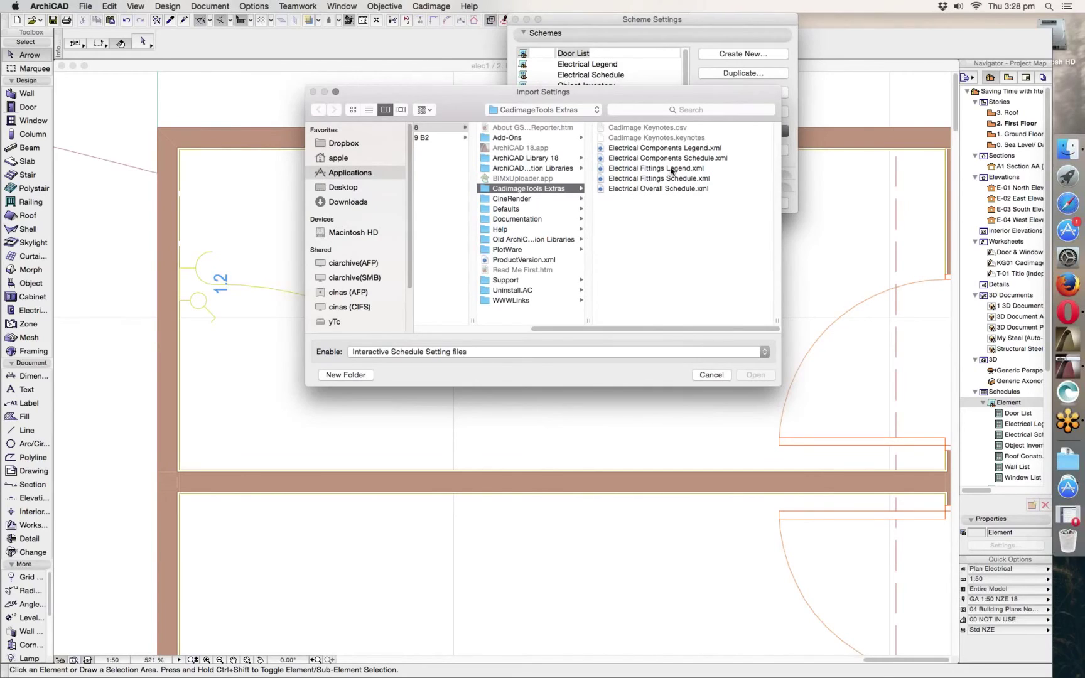
{"action": "left_click", "coordinate": [653, 159]}
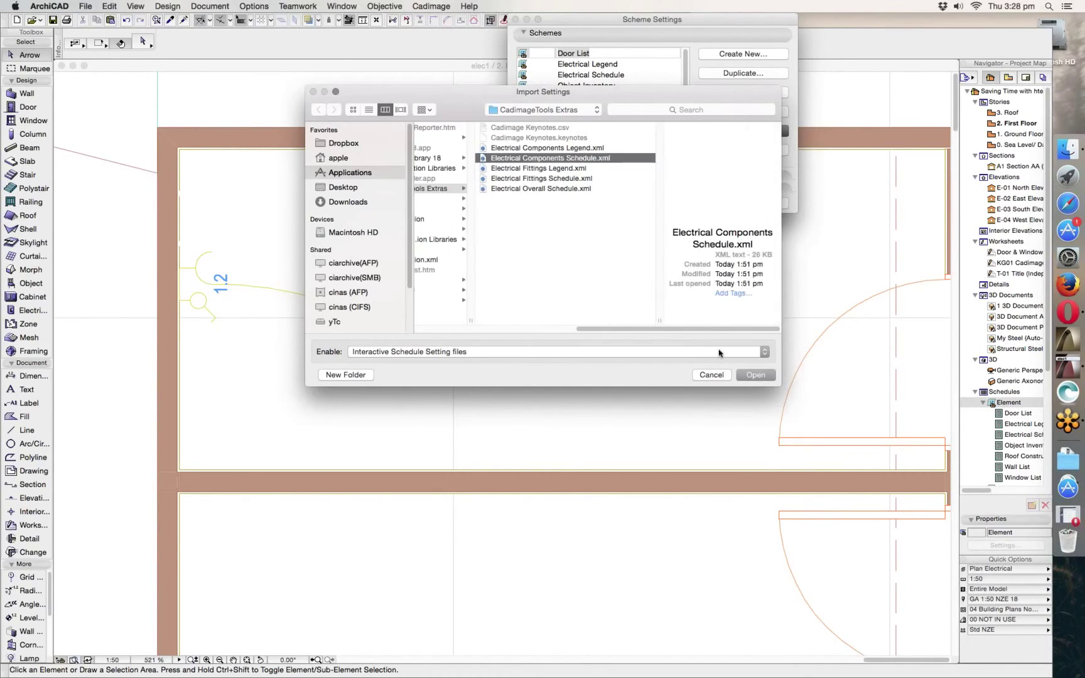
{"action": "left_click", "coordinate": [756, 375]}
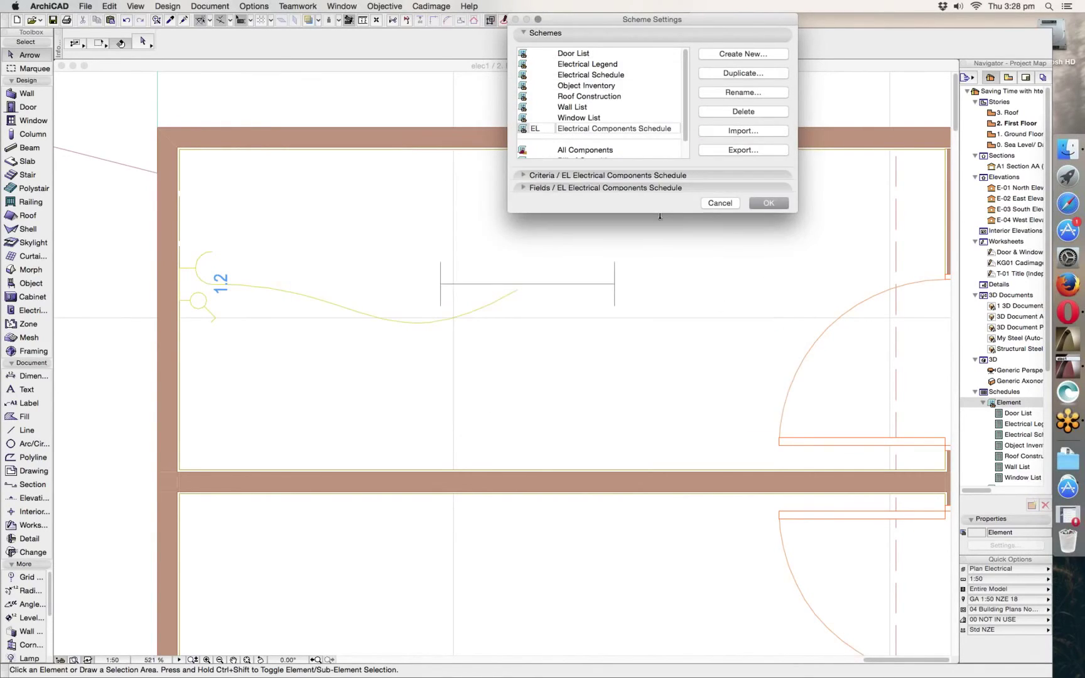
{"action": "left_click", "coordinate": [770, 203]}
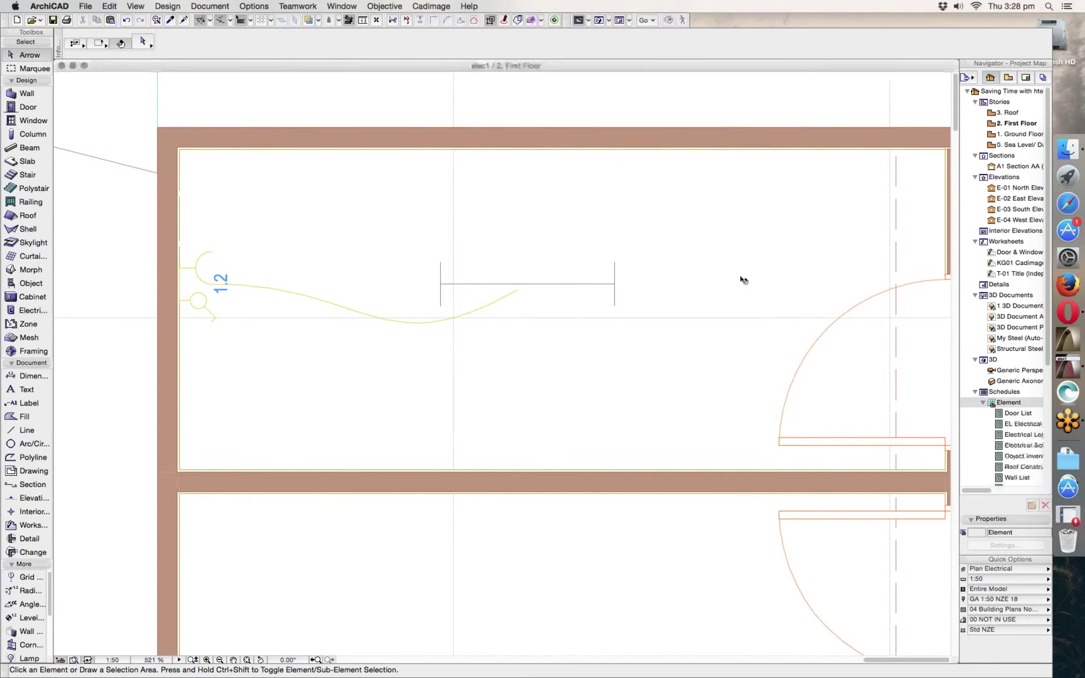
Step: Open the EL Electrical Components Schedule, check its scheme's criteria and fields, and leave without changing them
{"action": "left_click", "coordinate": [1017, 424]}
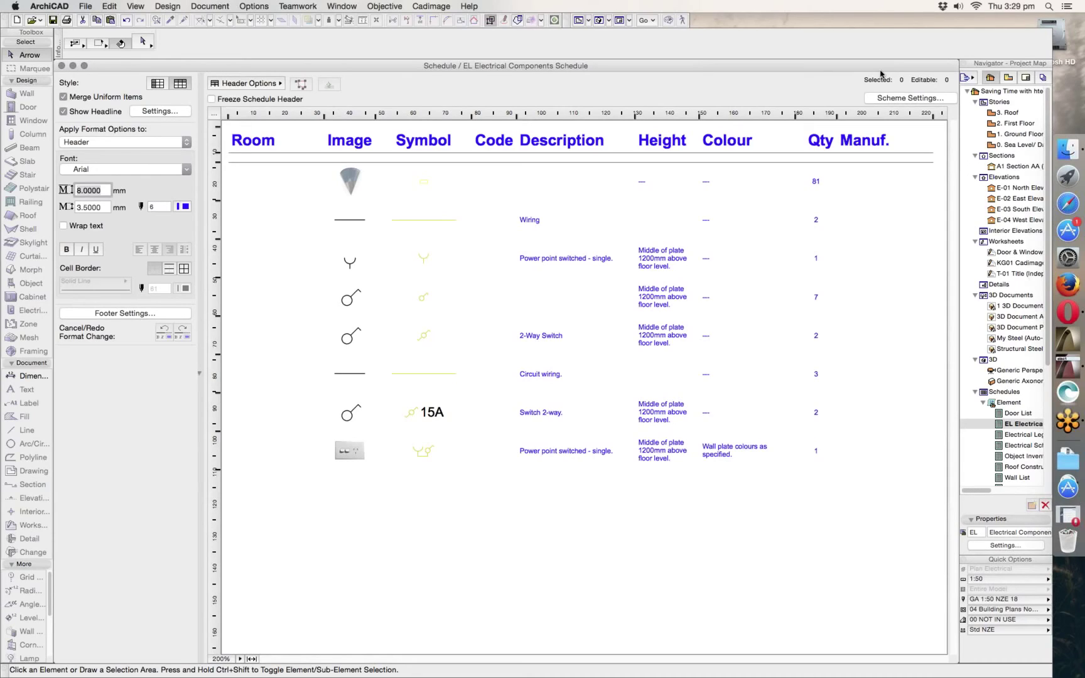
{"action": "left_click", "coordinate": [895, 99]}
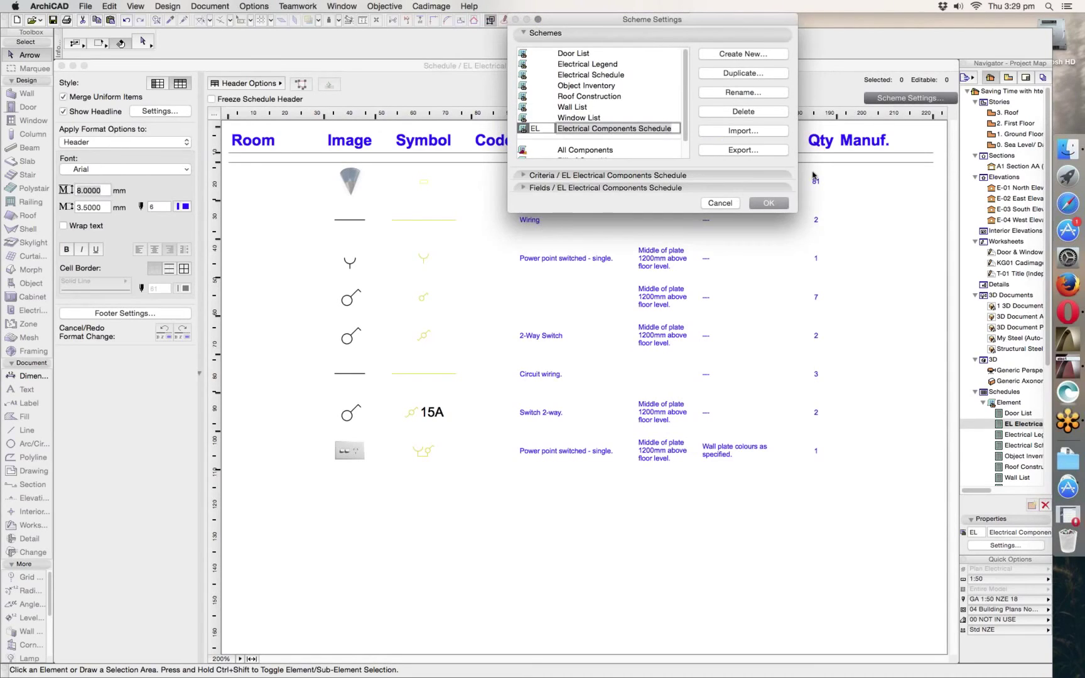
{"action": "left_click", "coordinate": [525, 175]}
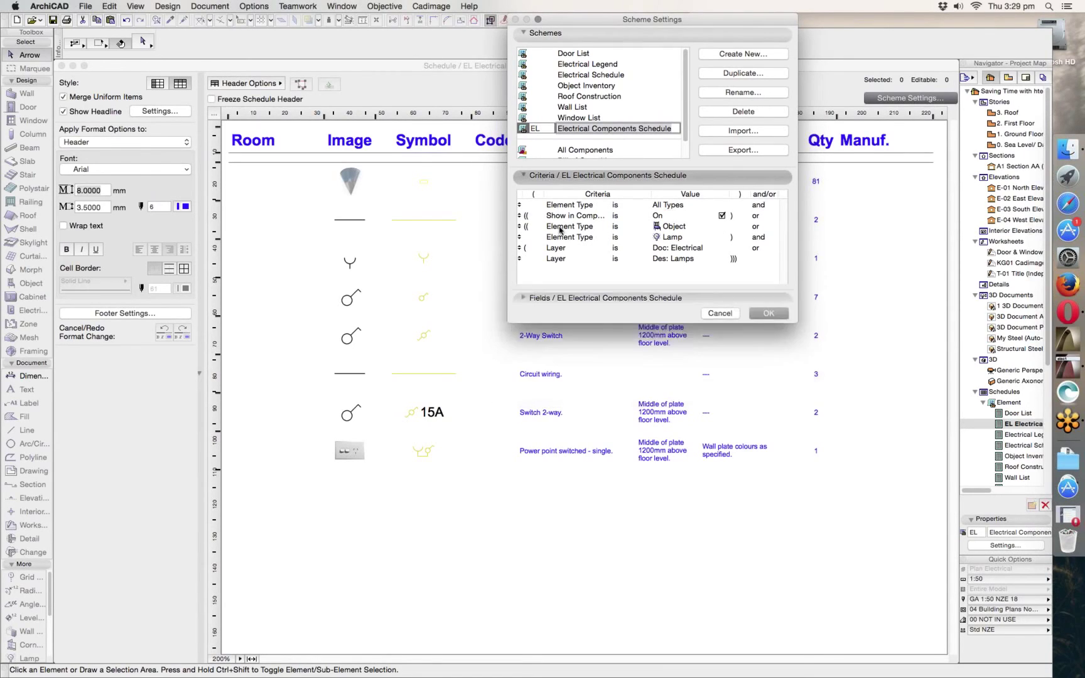
{"action": "left_click", "coordinate": [540, 177]}
{"action": "left_click", "coordinate": [540, 188]}
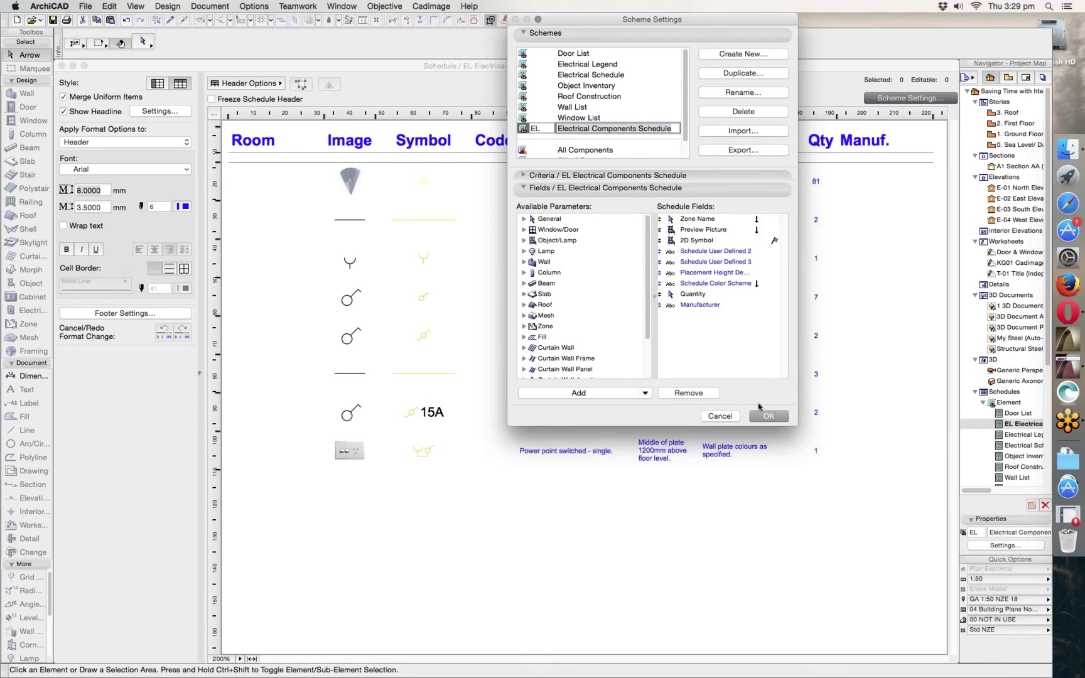
{"action": "left_click", "coordinate": [717, 417]}
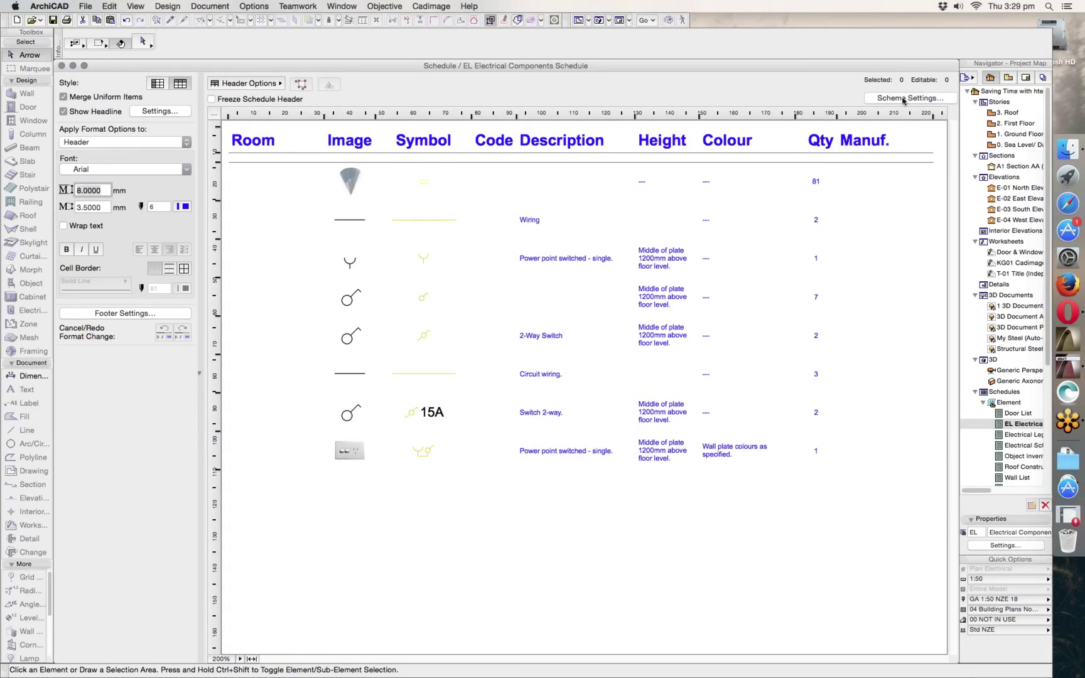
Step: Check which other electrical schedule and legend files can be imported into the scheme settings, and leave without importing
{"action": "left_click", "coordinate": [740, 131]}
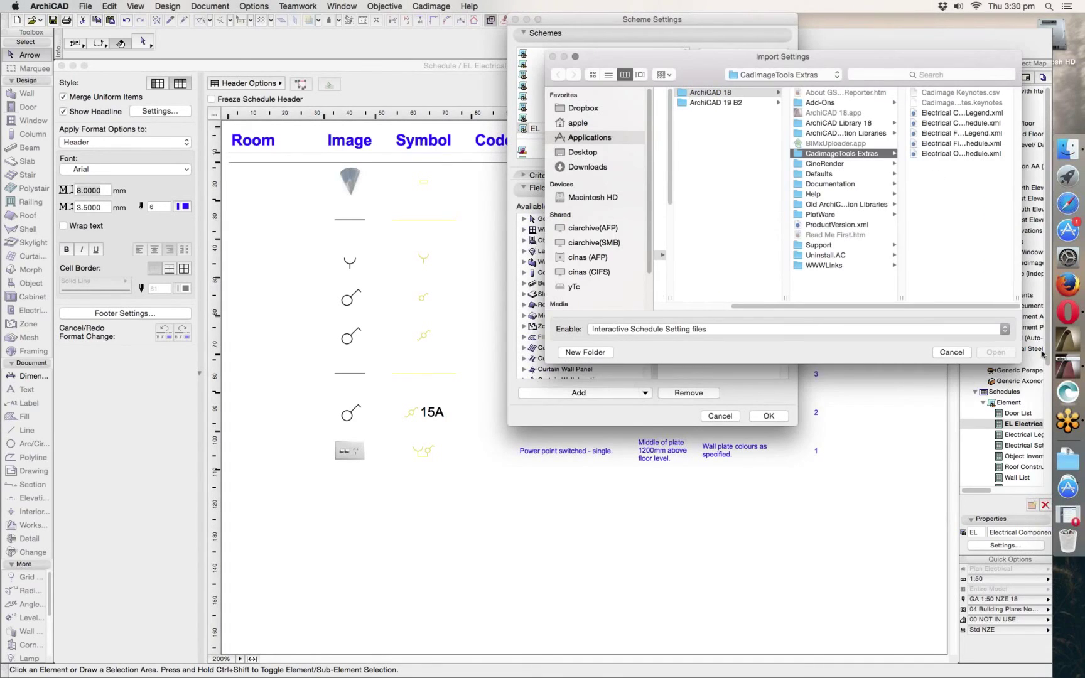
{"action": "left_click_drag", "start_coordinate": [1020, 295], "coordinate": [1052, 298]}
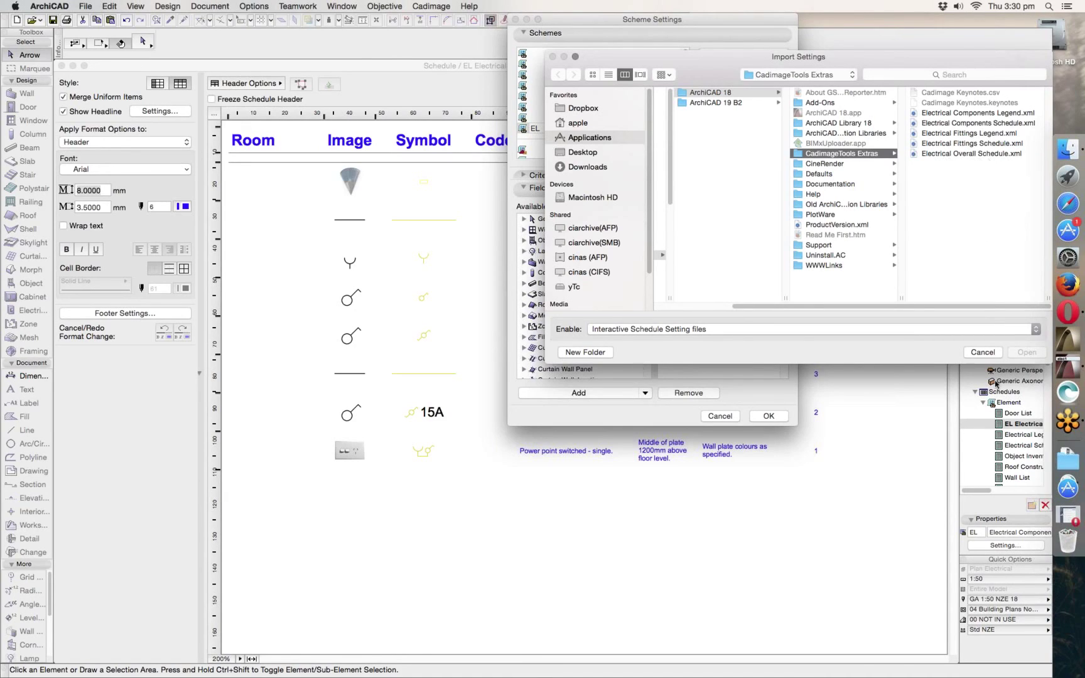
{"action": "left_click", "coordinate": [982, 352]}
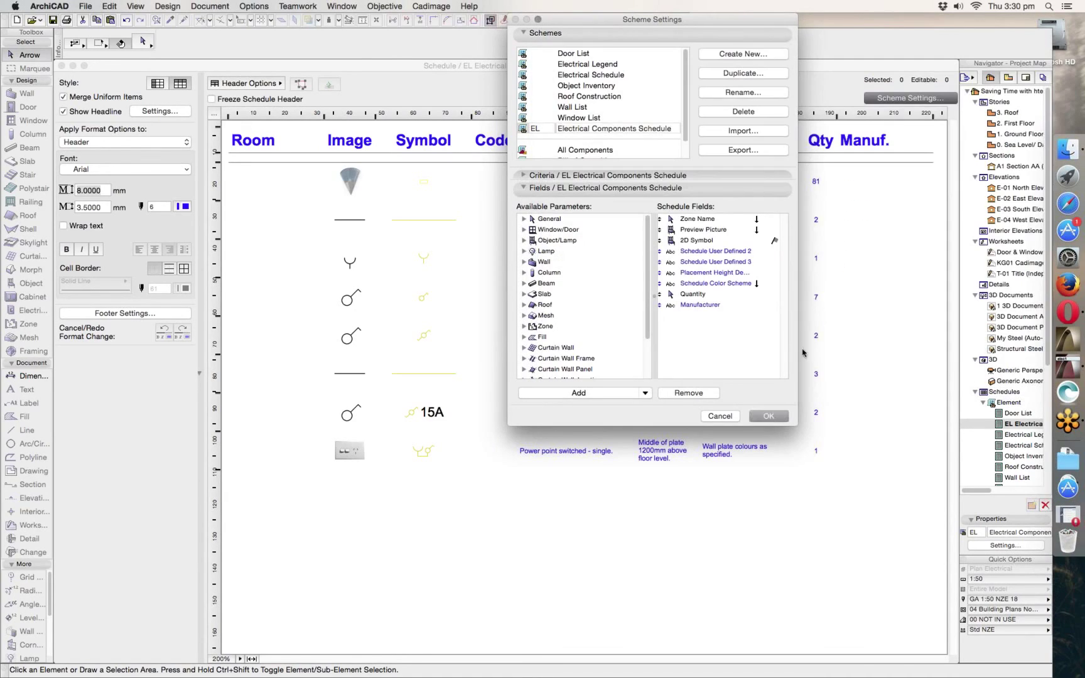
{"action": "left_click", "coordinate": [720, 415]}
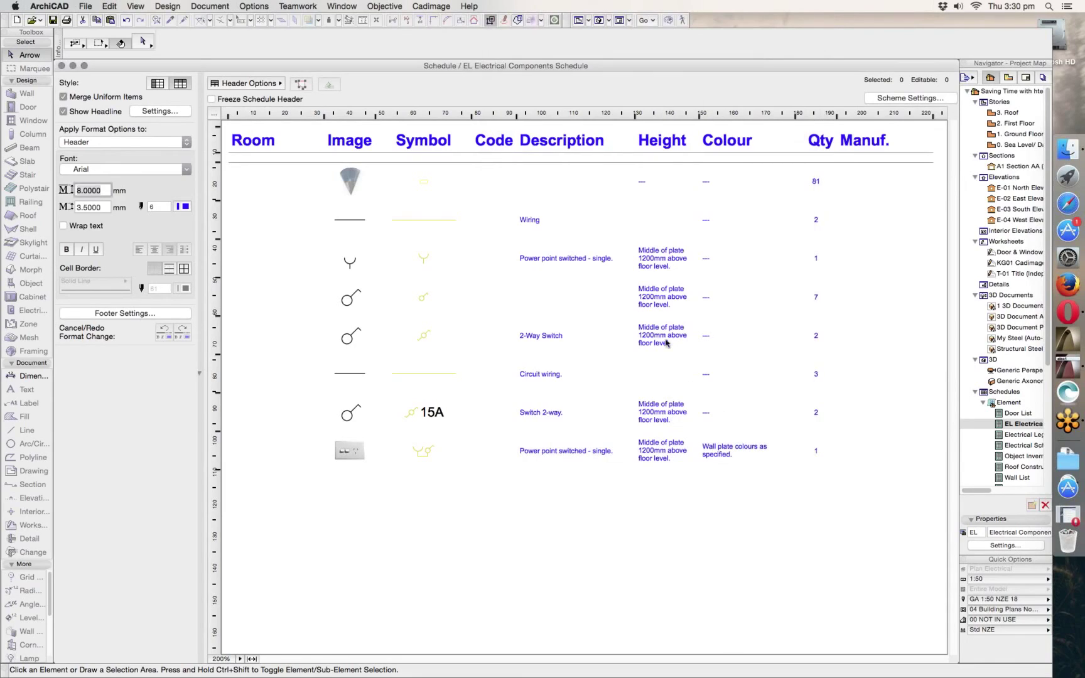